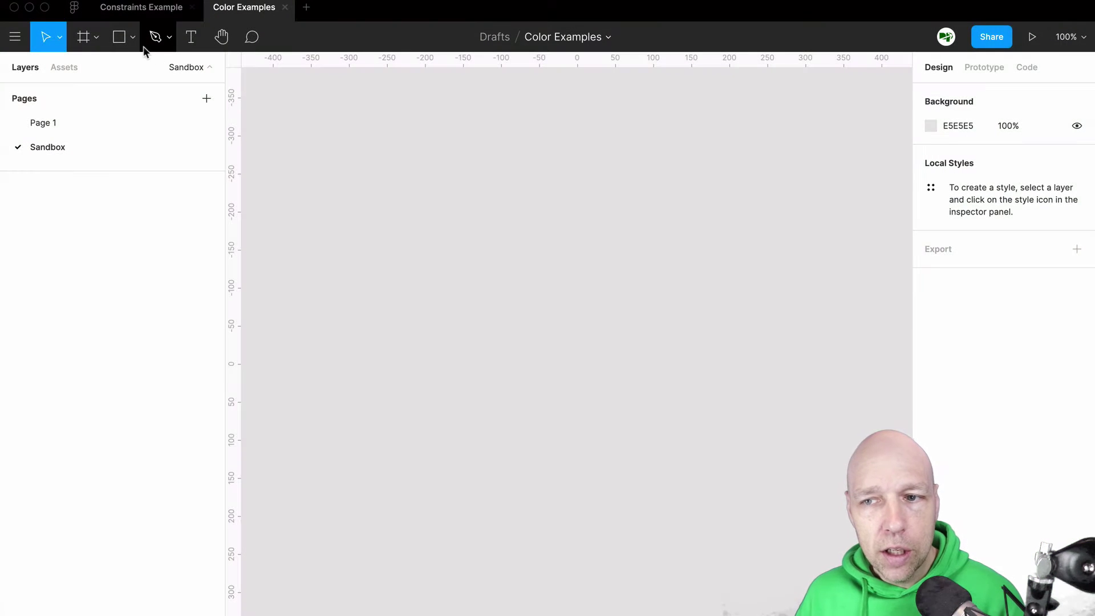
# Step: Draw a rectangle and size it to 605×295
pyautogui.click(132, 37)
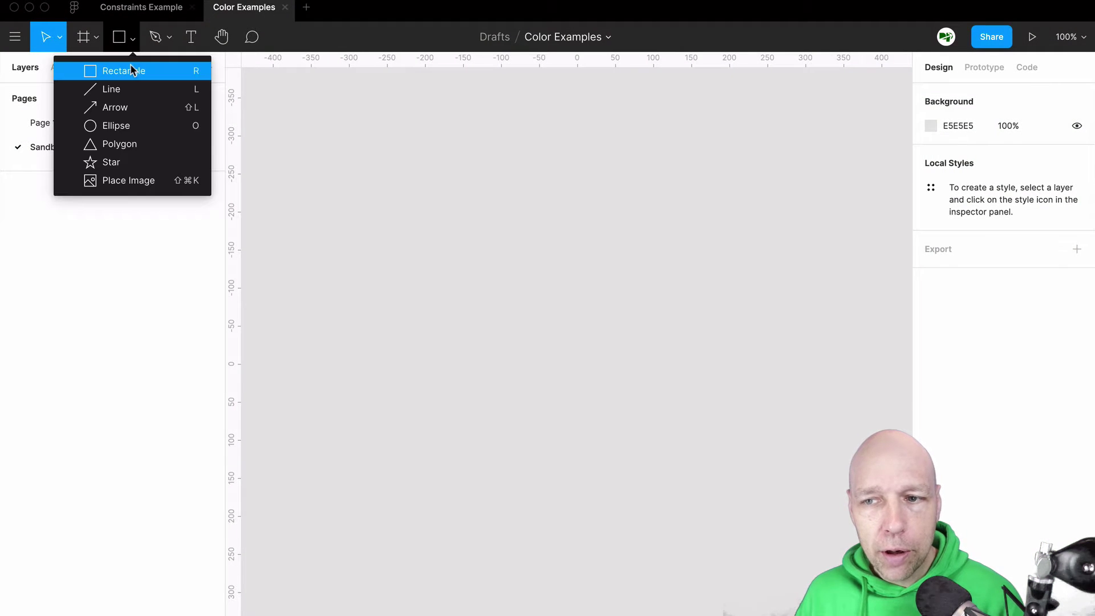
pyautogui.click(131, 70)
pyautogui.moveTo(361, 146); pyautogui.dragTo(694, 320)
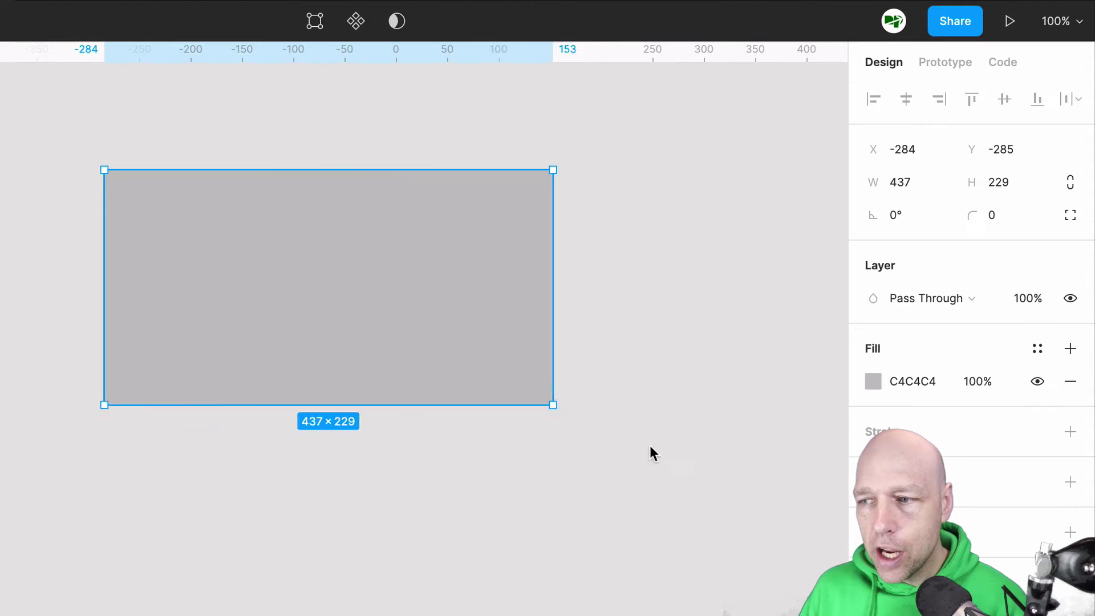
pyautogui.moveTo(653, 454); pyautogui.dragTo(725, 474)
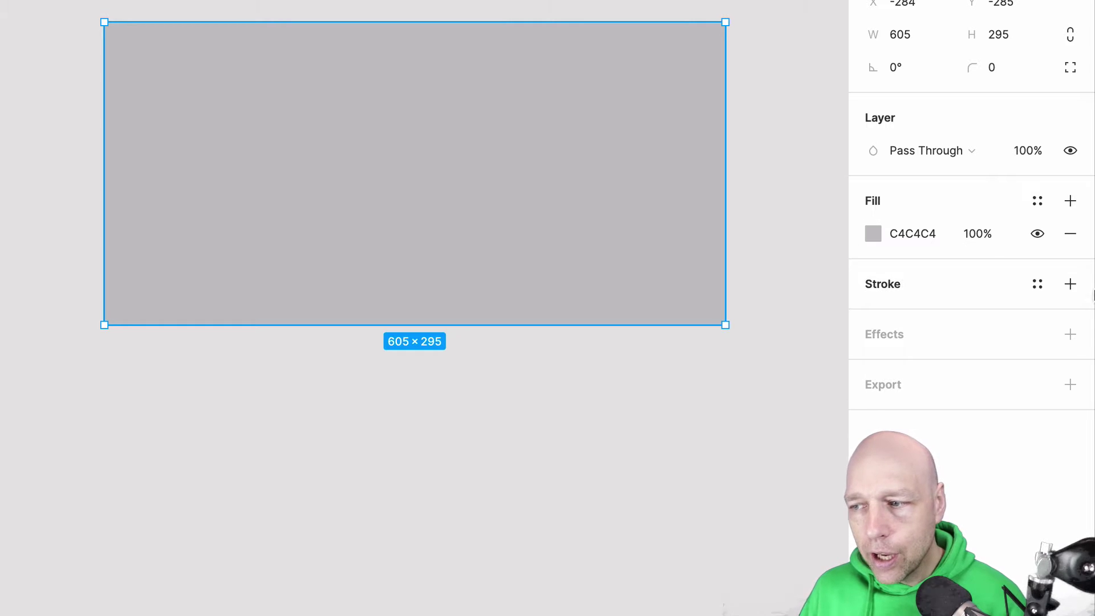
# Step: Fill the rectangle with red CC2D2D
pyautogui.click(1072, 283)
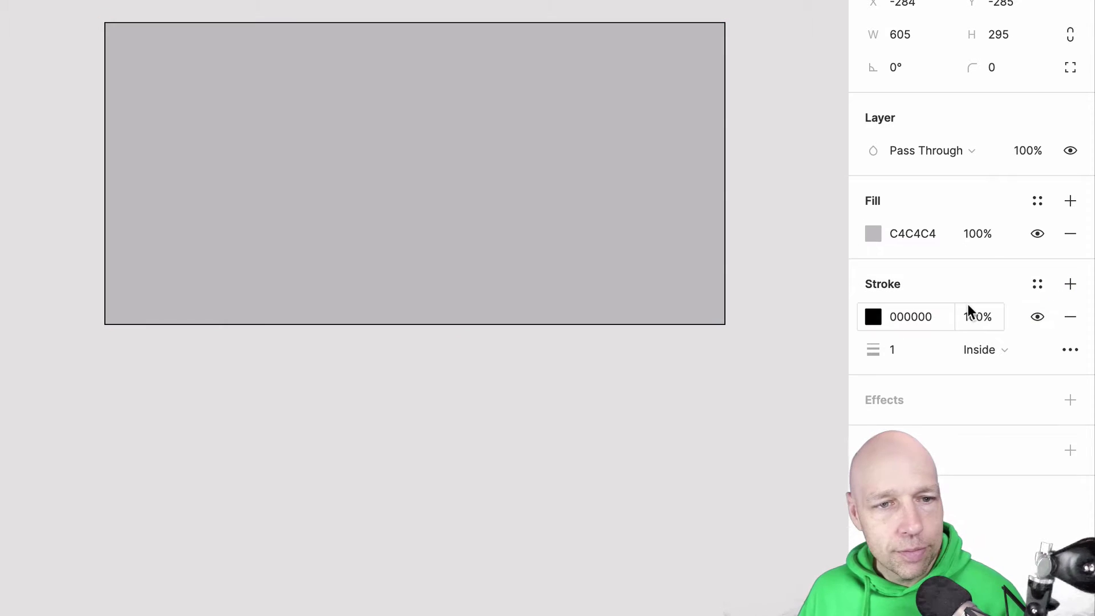
pyautogui.hotkey('ctrl', 'z')
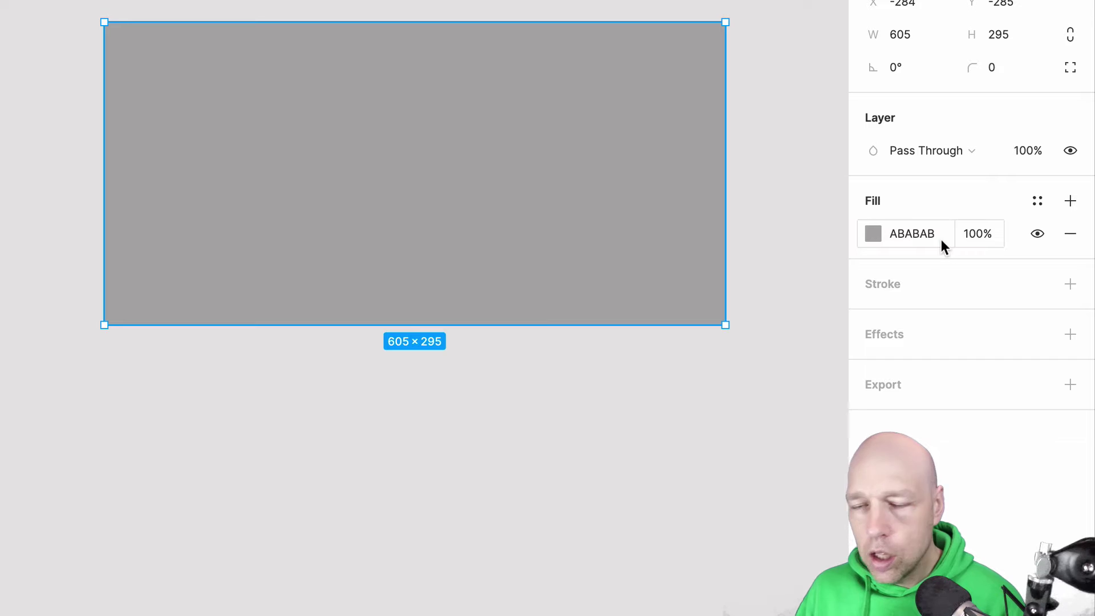
pyautogui.click(873, 233)
pyautogui.click(741, 256)
pyautogui.click(796, 262)
pyautogui.click(687, 324)
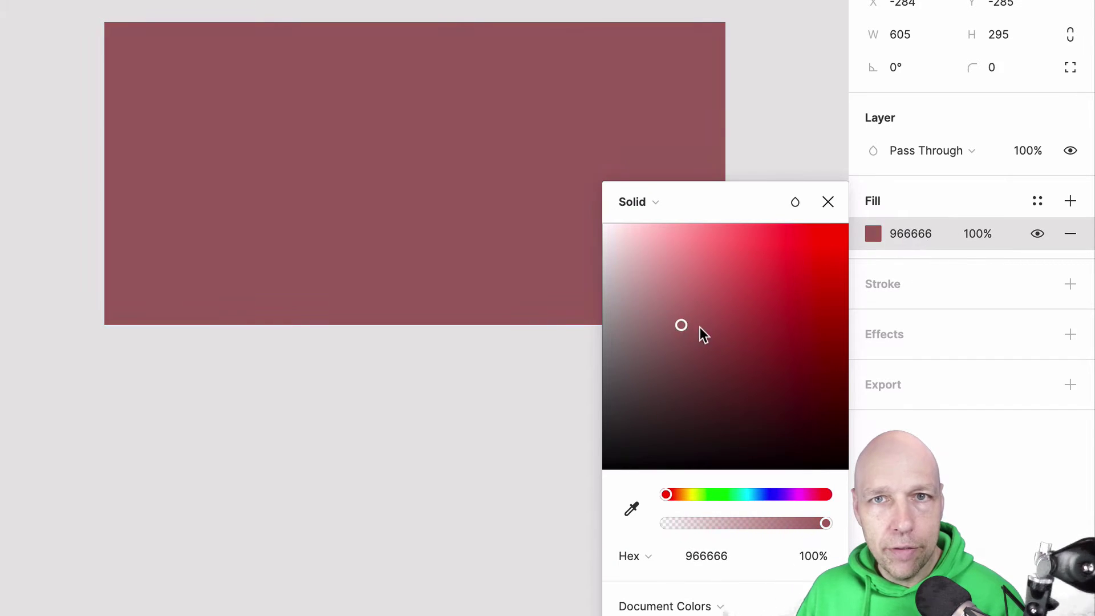
pyautogui.click(794, 273)
# Step: Add a 10 px inside border coloured dark 2F1414
pyautogui.click(1070, 284)
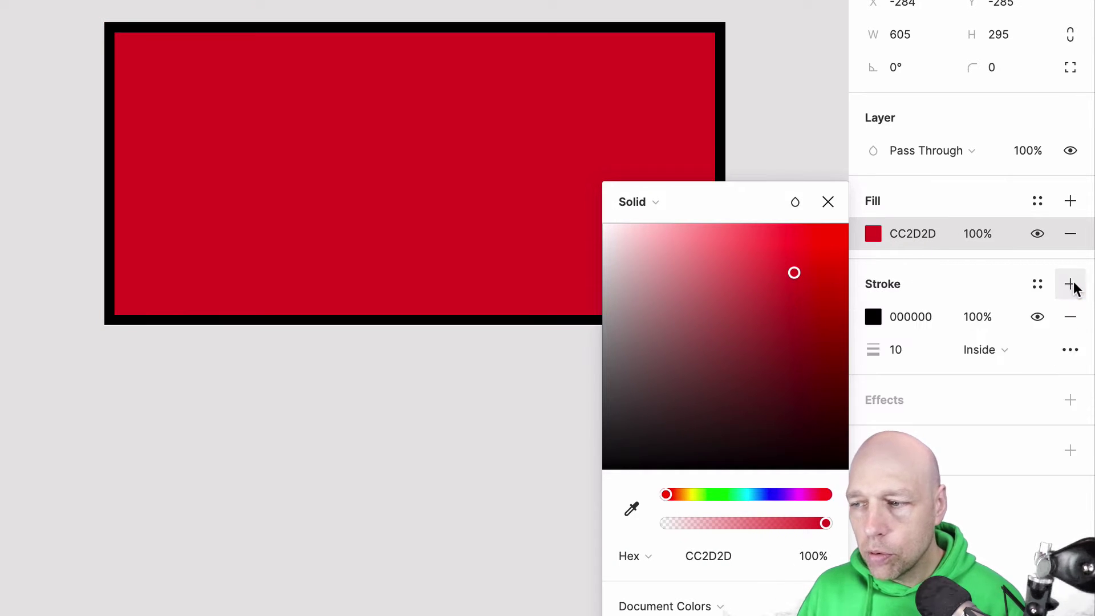
pyautogui.click(828, 202)
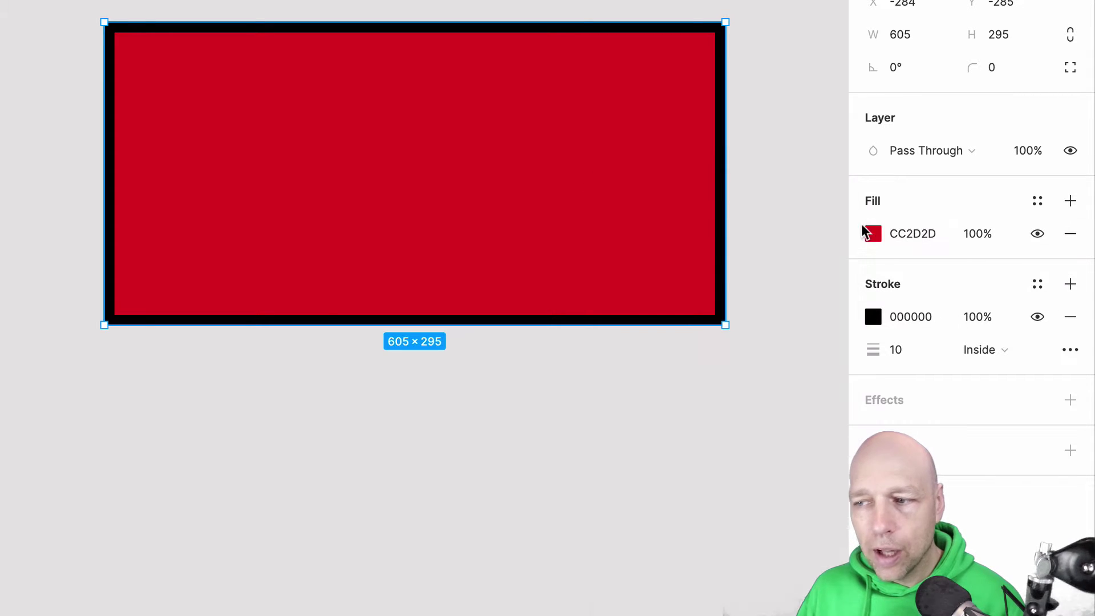
pyautogui.click(874, 323)
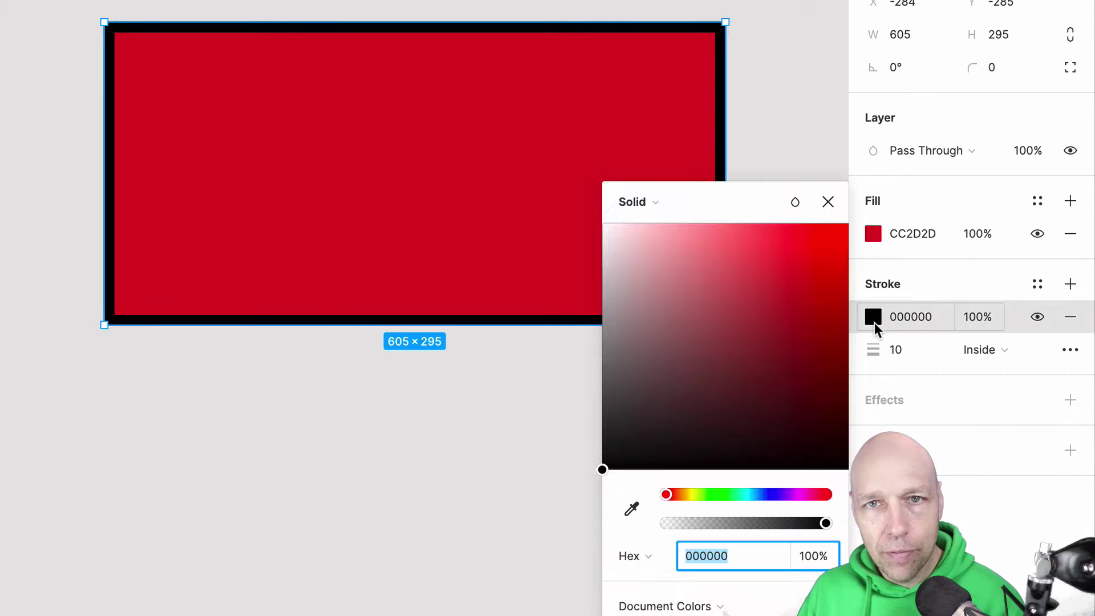
pyautogui.moveTo(836, 349)
pyautogui.mouseDown()
pyautogui.moveTo(831, 288)
pyautogui.moveTo(739, 251)
pyautogui.moveTo(743, 423)
pyautogui.mouseUp()
pyautogui.click(679, 91)
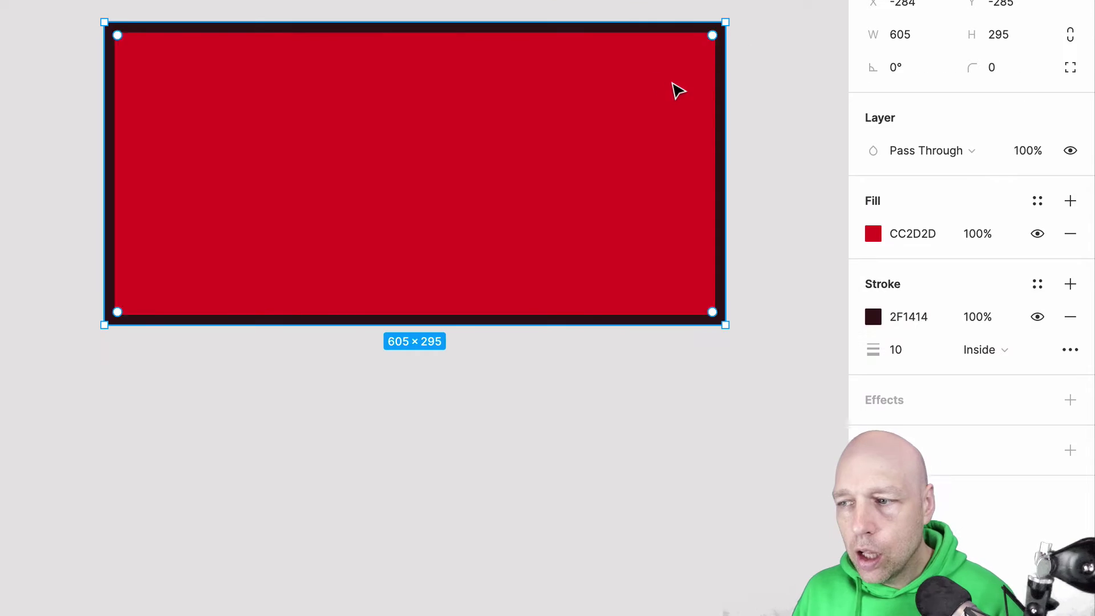
# Step: Try the Linear, Angular and Image fill types on the rectangle
pyautogui.click(873, 234)
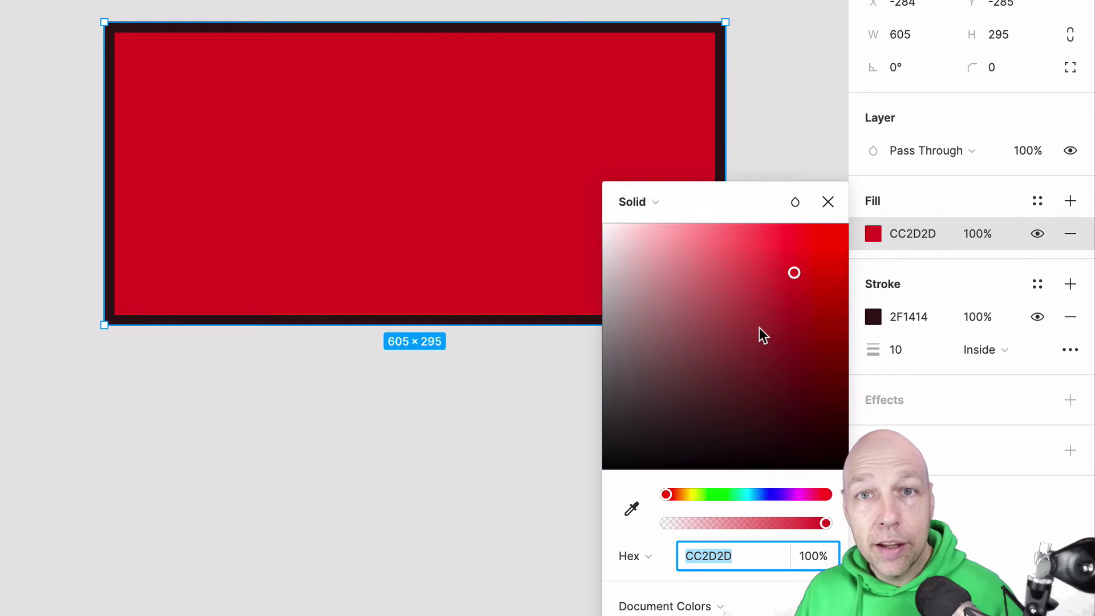
pyautogui.click(704, 204)
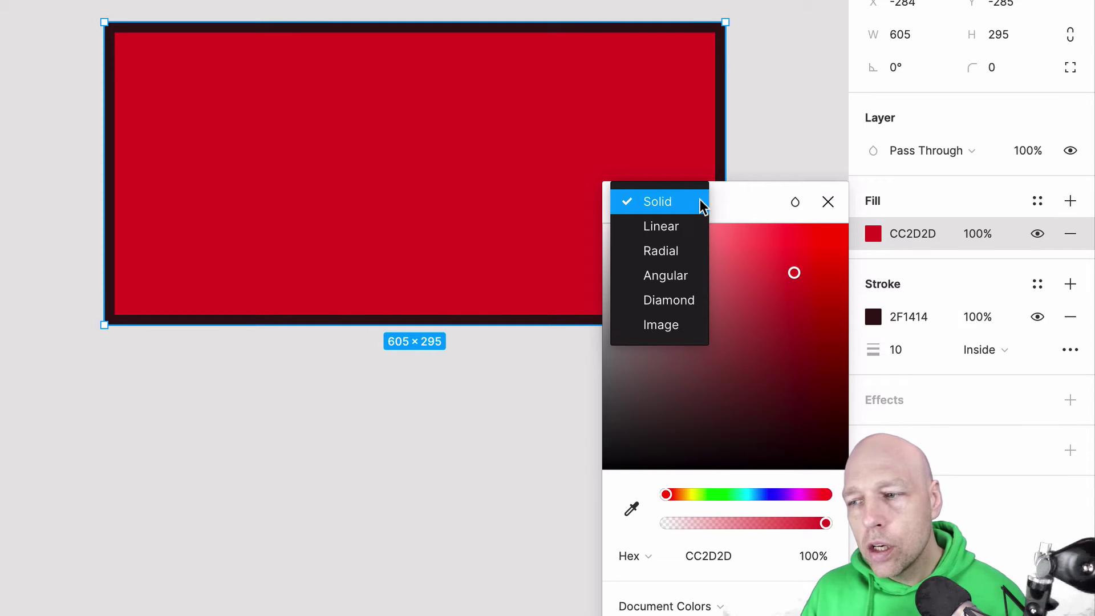
pyautogui.click(684, 227)
pyautogui.click(674, 207)
pyautogui.click(666, 251)
pyautogui.click(672, 208)
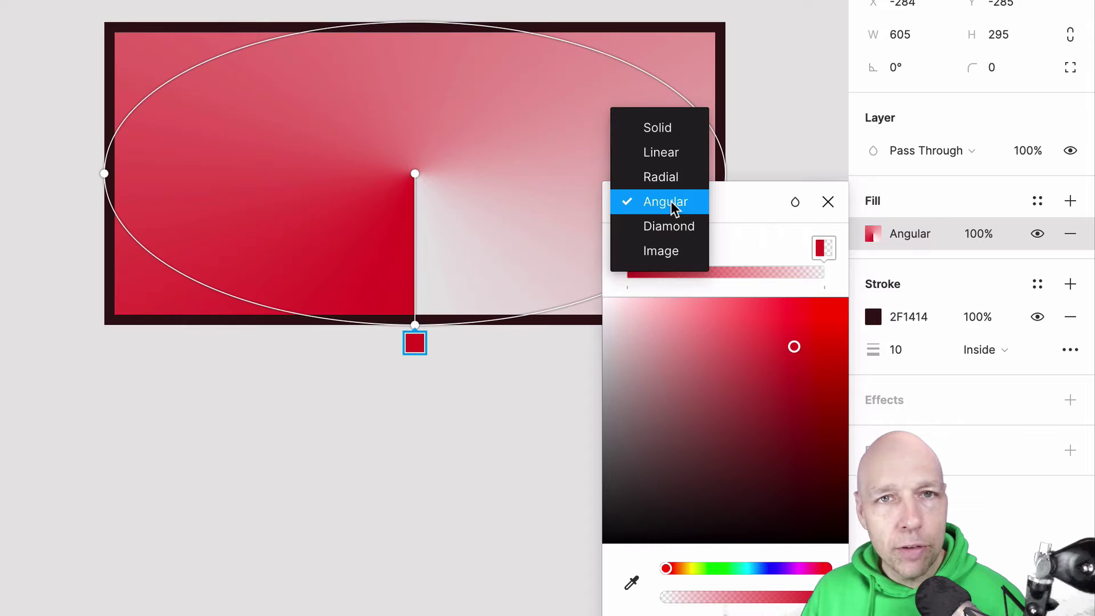
pyautogui.click(673, 264)
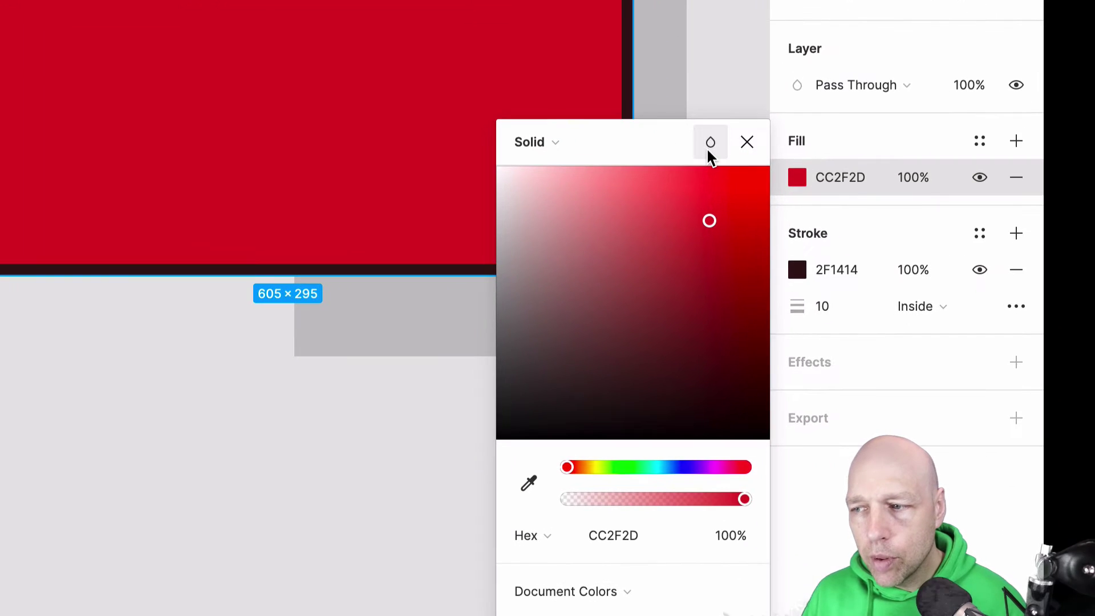
# Step: Preview Multiply, Color Dodge and Difference blend modes, ending on Normal
pyautogui.click(795, 202)
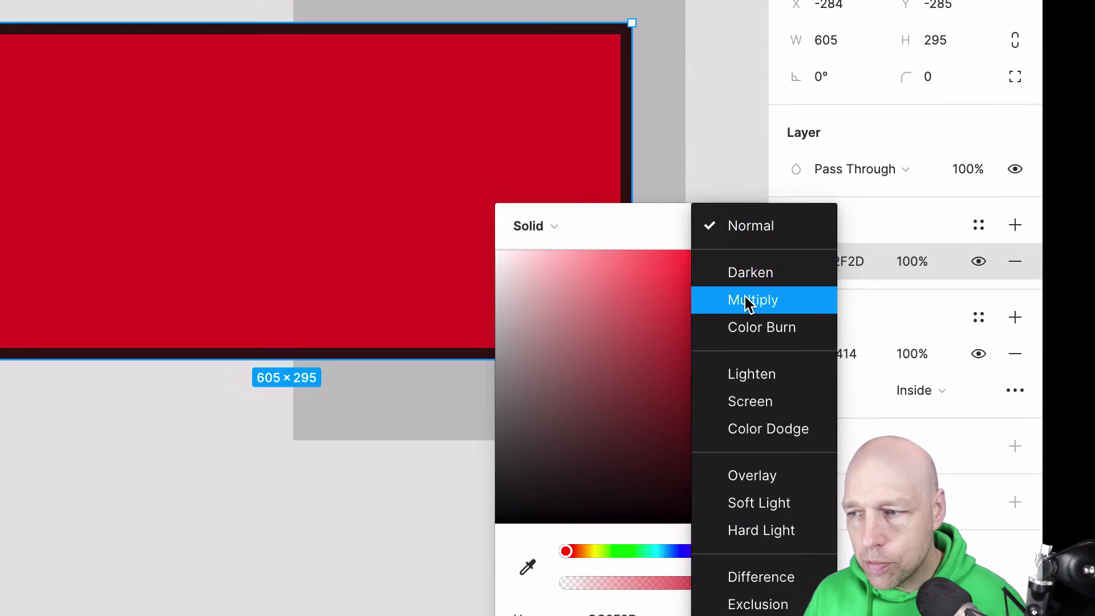
pyautogui.click(747, 215)
pyautogui.click(710, 228)
pyautogui.click(751, 355)
pyautogui.click(709, 226)
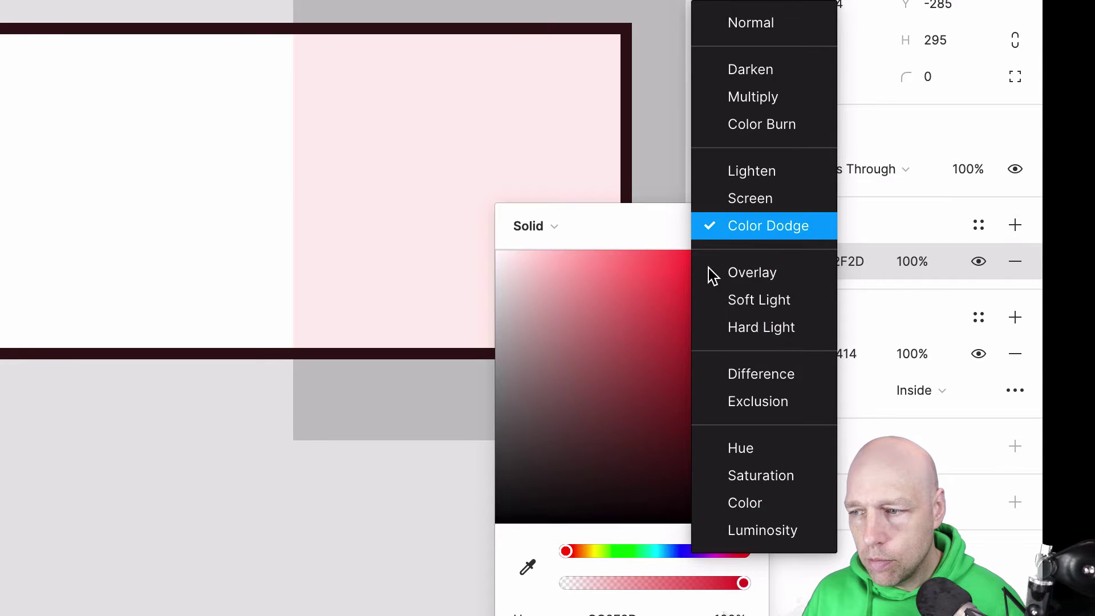
pyautogui.click(717, 378)
pyautogui.click(710, 228)
pyautogui.click(738, 369)
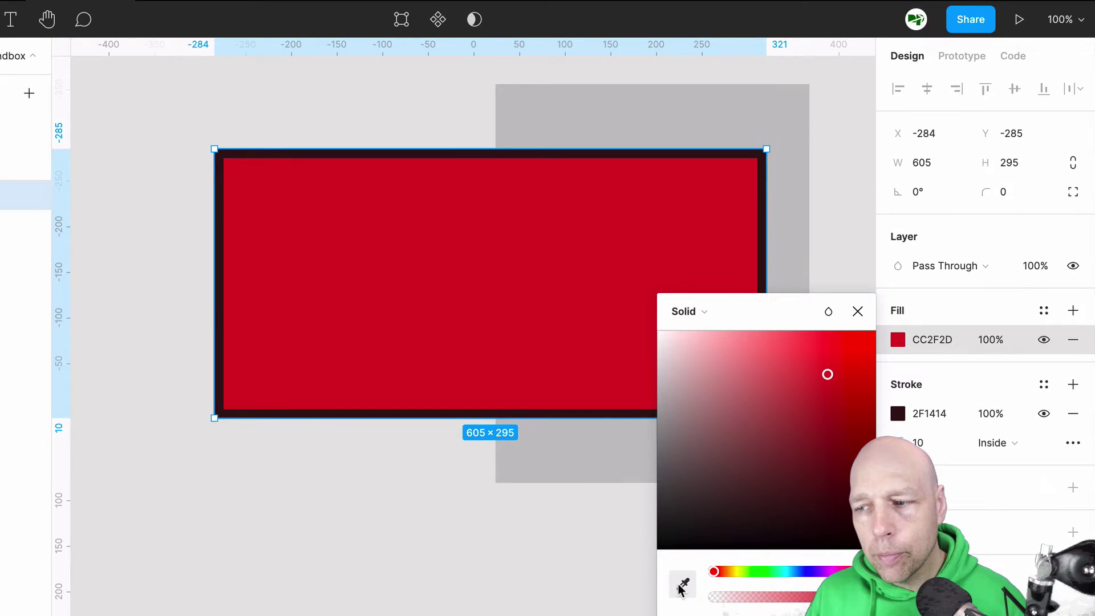
# Step: Set the fill to hex FF0000 at 50% opacity
pyautogui.click(609, 577)
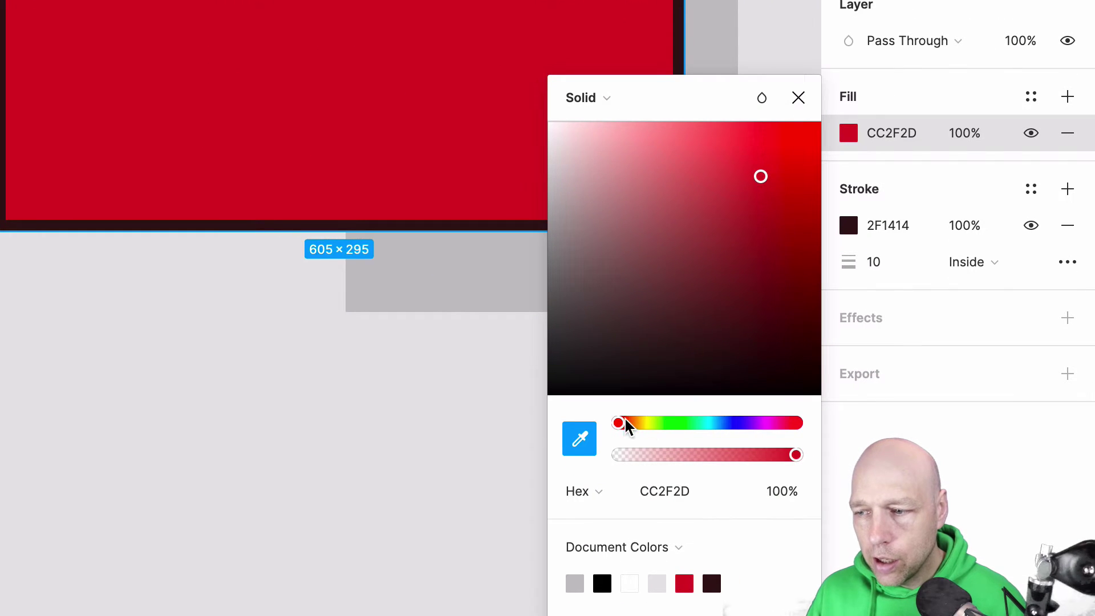
pyautogui.moveTo(626, 427); pyautogui.dragTo(697, 430)
pyautogui.moveTo(787, 459); pyautogui.dragTo(798, 459)
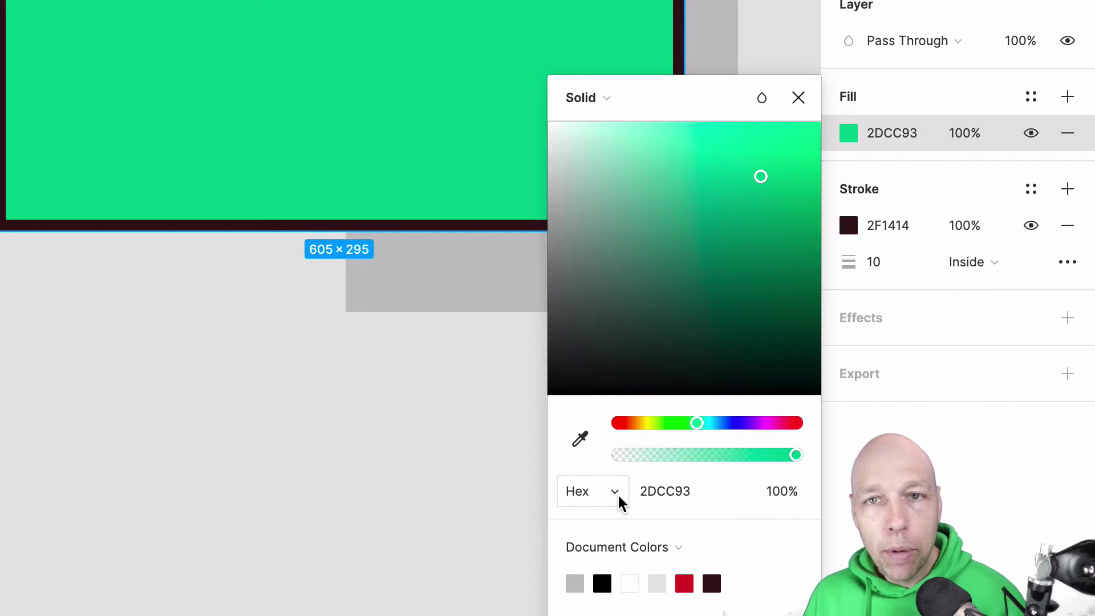
pyautogui.click(593, 491)
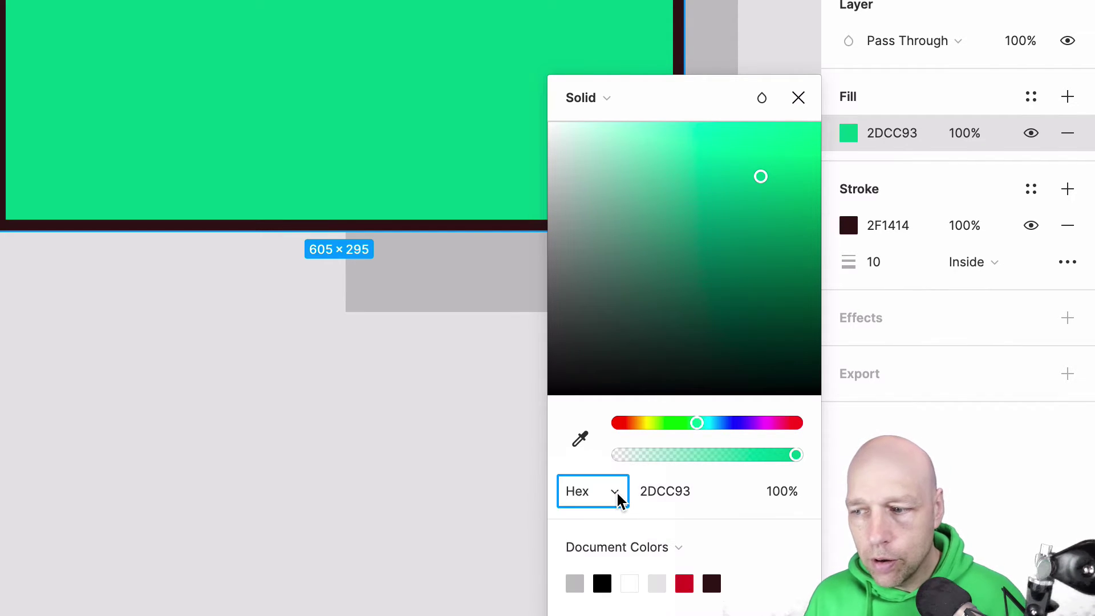
pyautogui.click(620, 499)
pyautogui.click(696, 499)
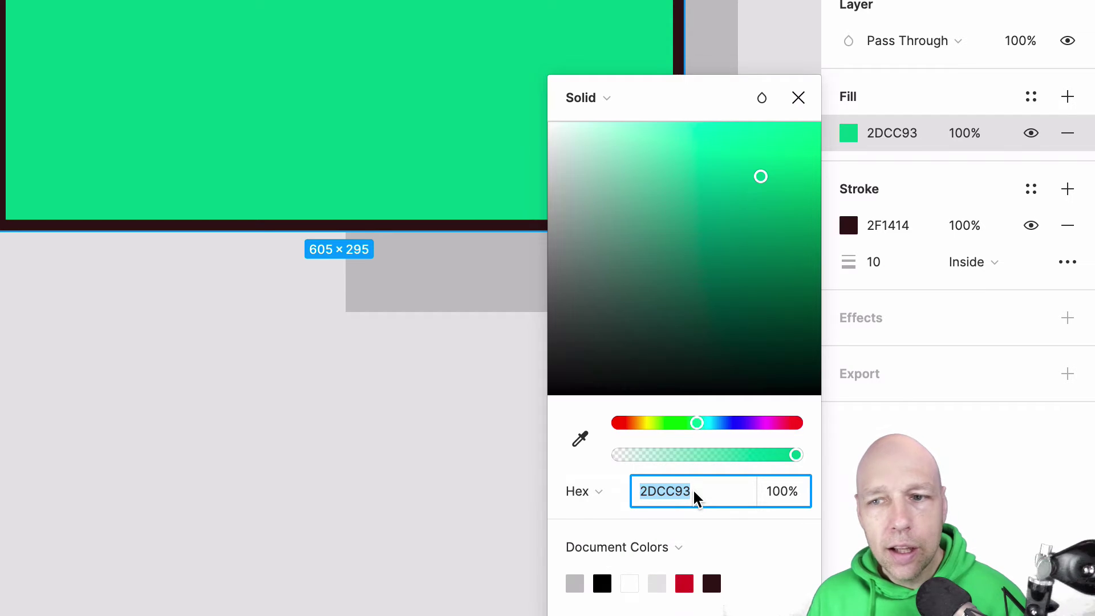
pyautogui.write('fff')
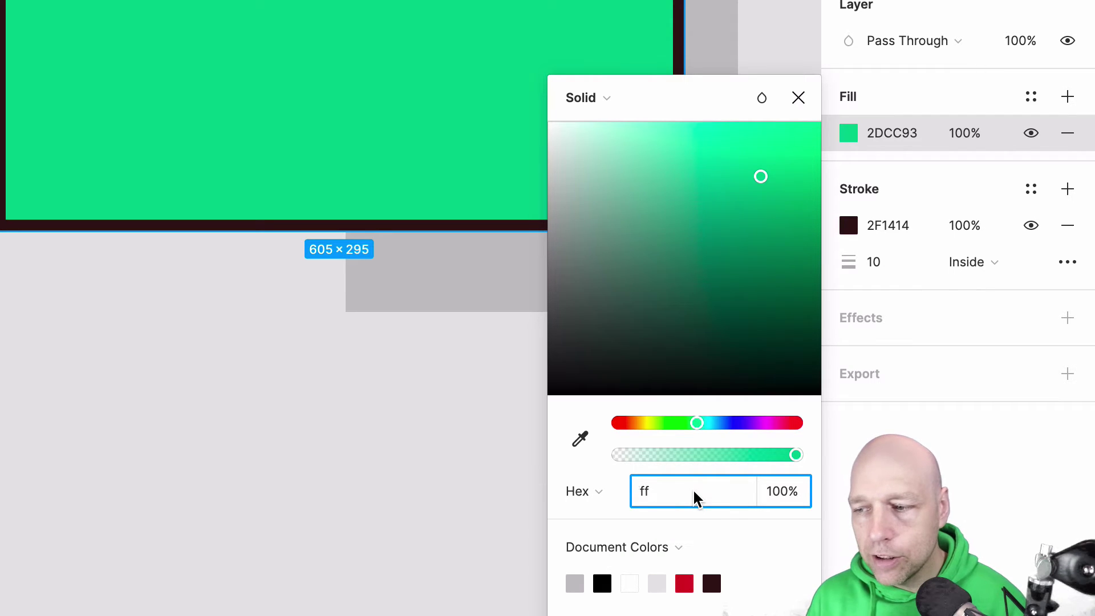
pyautogui.press('Return')
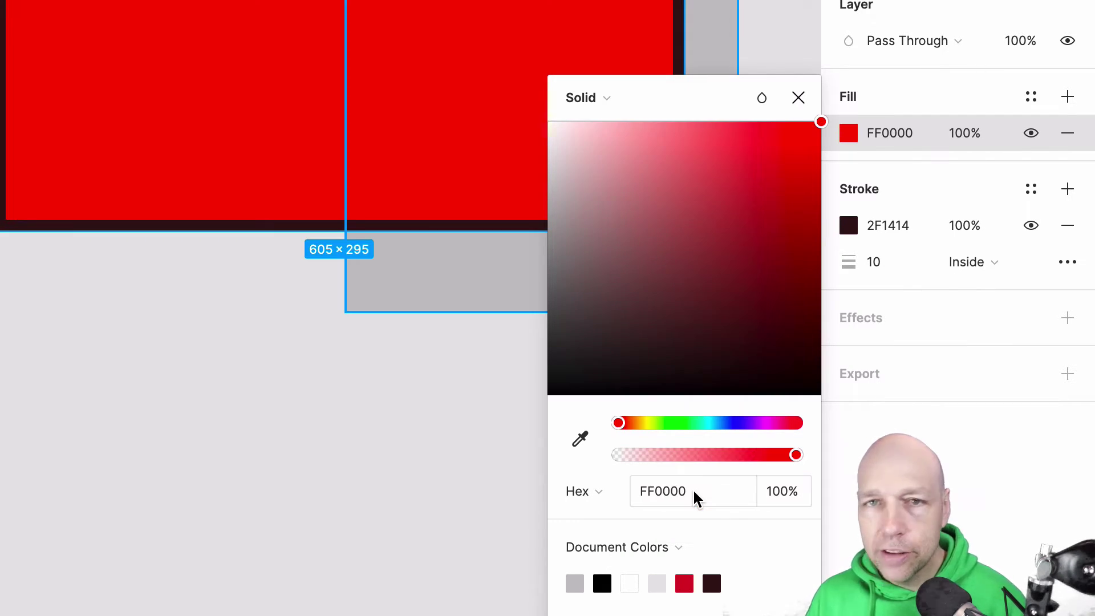
pyautogui.click(795, 500)
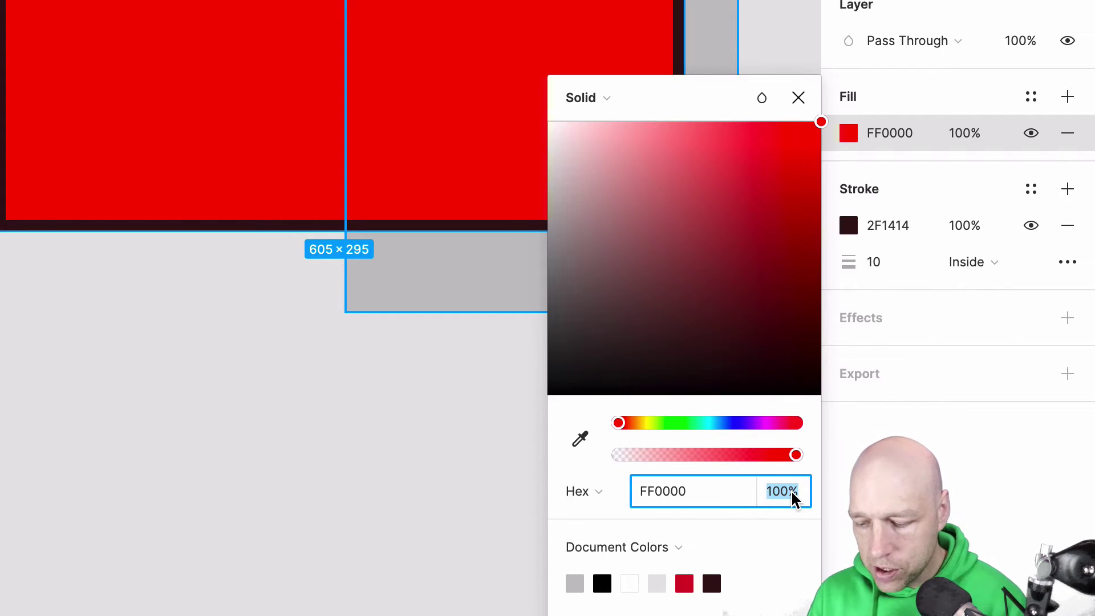
pyautogui.write('50')
pyautogui.press('Return')
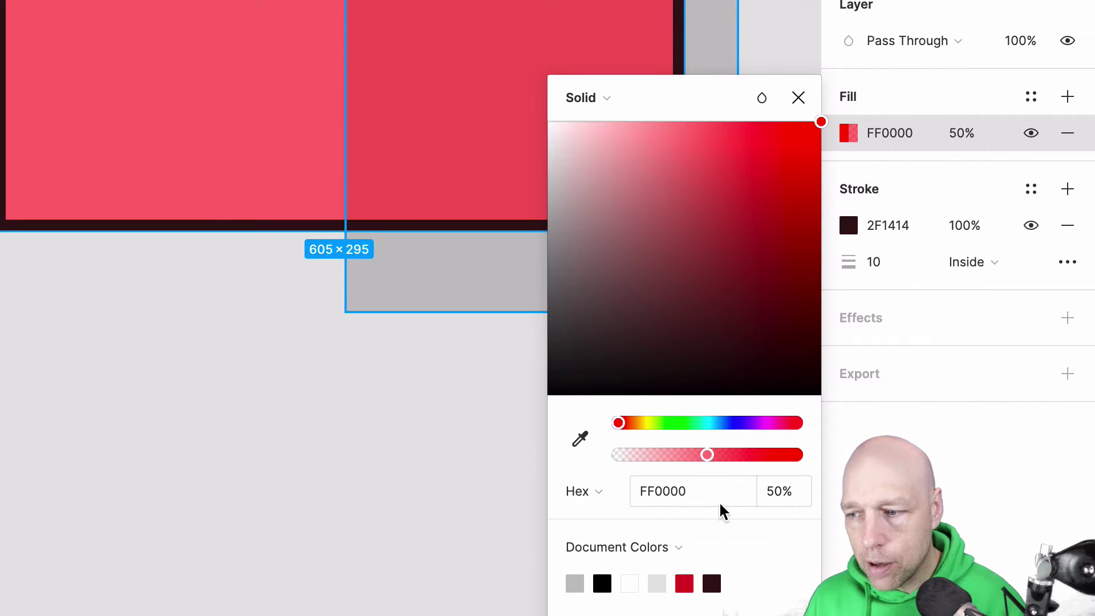
# Step: Cycle the fill colour format through RGB and CSS, ending on HSL (0, 100, 50, 50%)
pyautogui.click(593, 493)
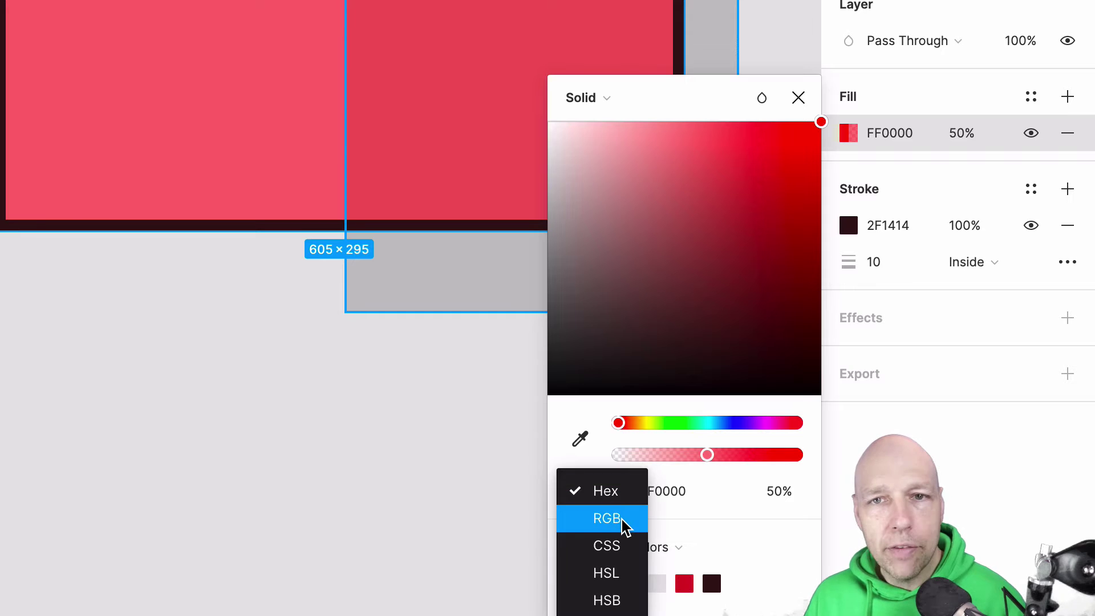
pyautogui.click(607, 519)
pyautogui.click(613, 493)
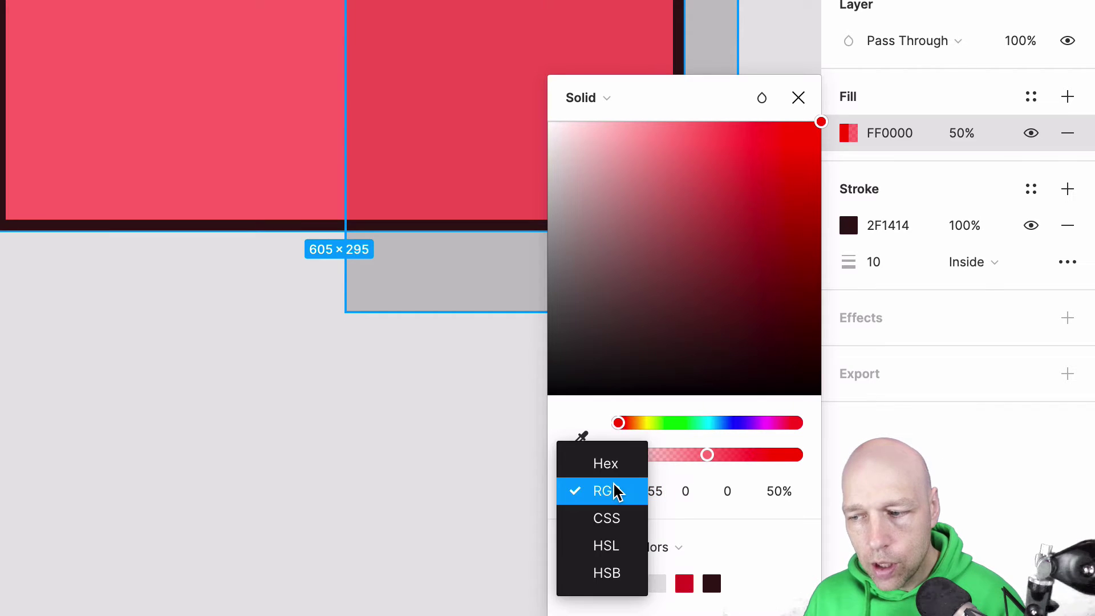
pyautogui.click(617, 520)
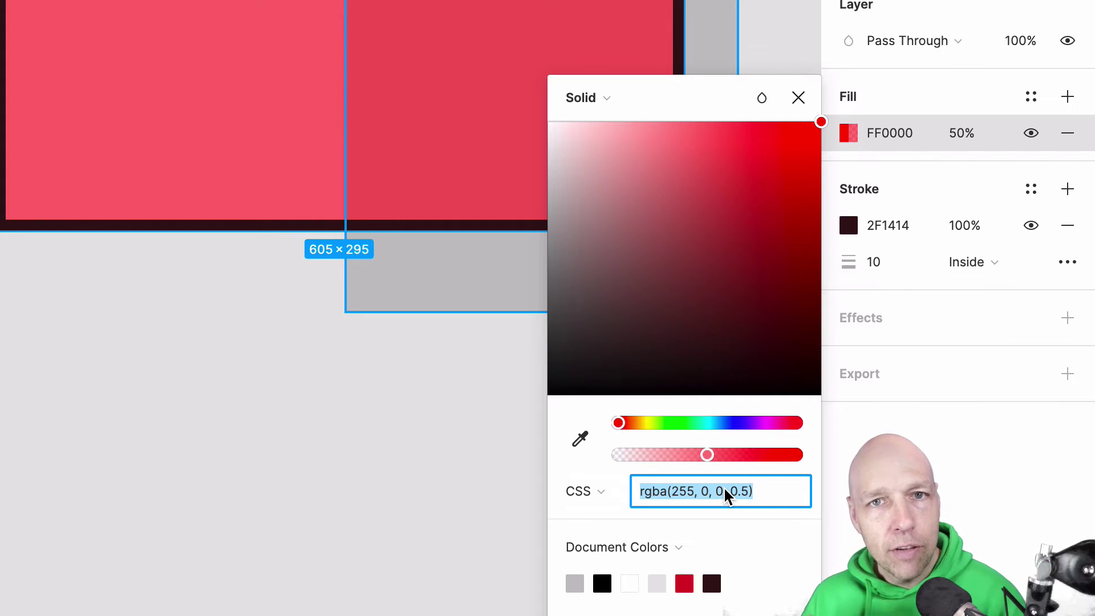
pyautogui.click(609, 491)
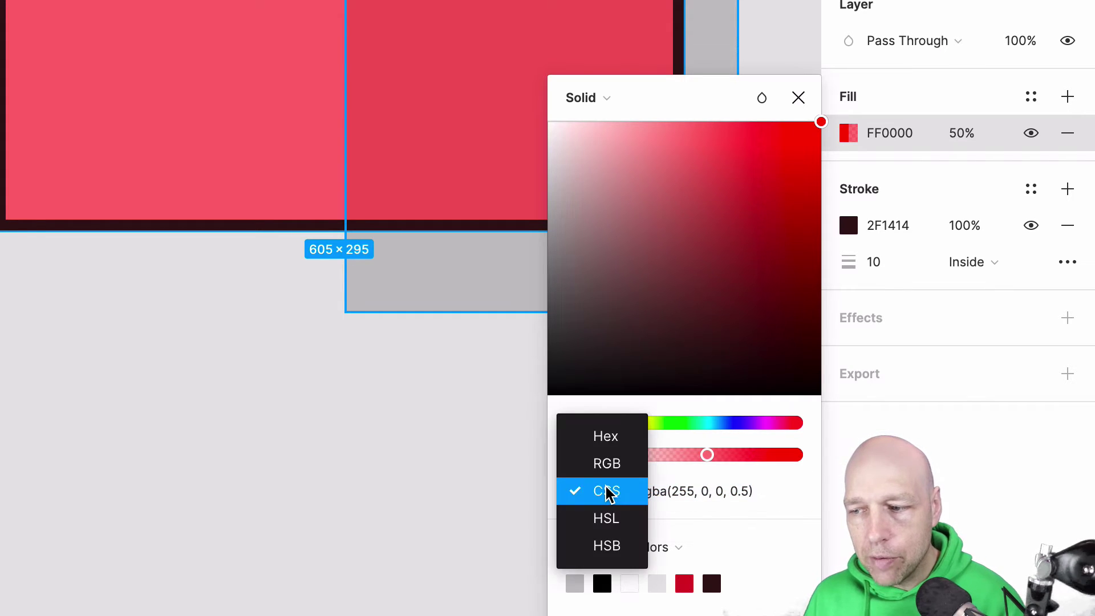
pyautogui.click(616, 519)
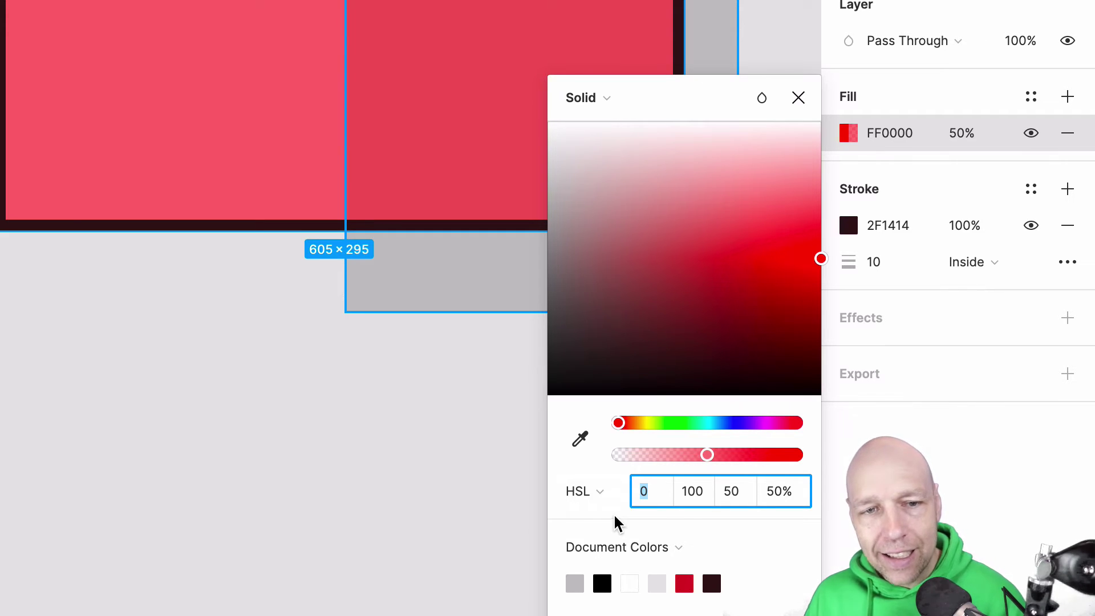
pyautogui.click(591, 492)
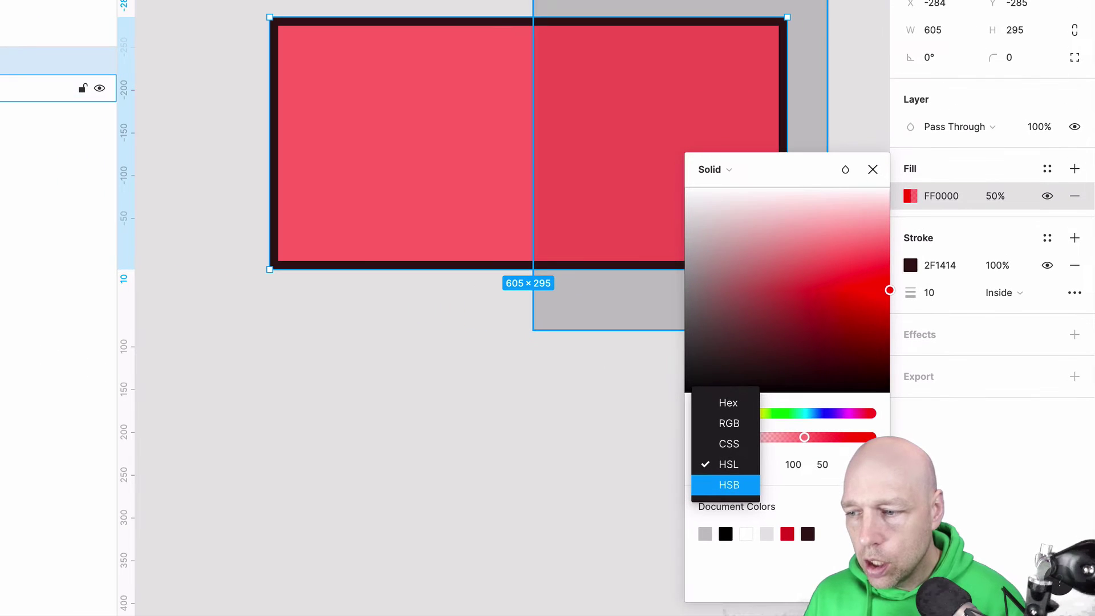
# Step: Try the document swatches black, CC2F2D and 2F1414 as the fill
pyautogui.click(741, 506)
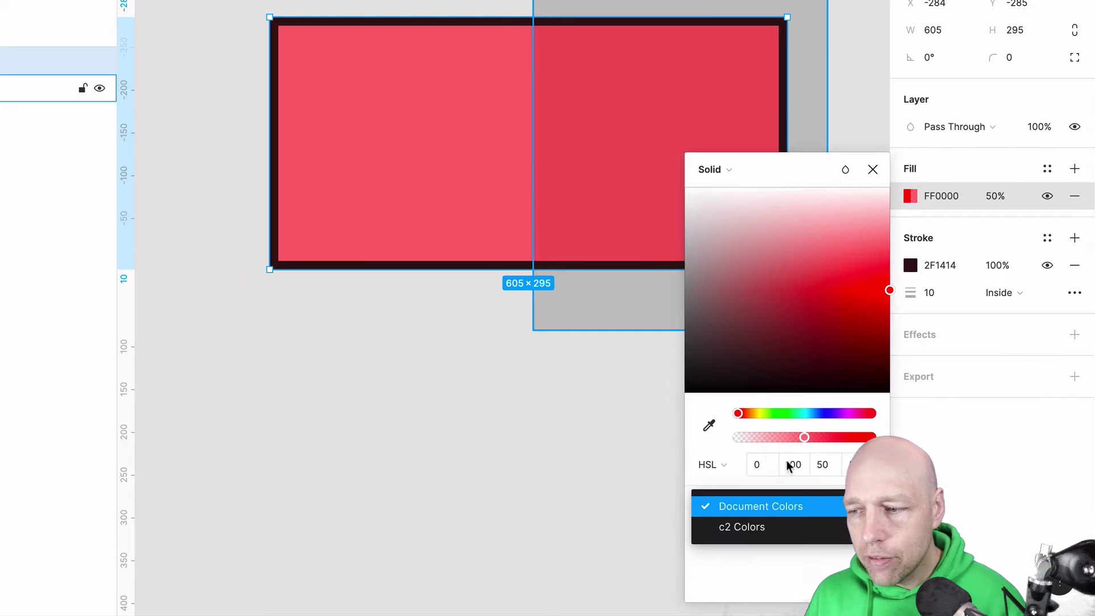
pyautogui.click(792, 507)
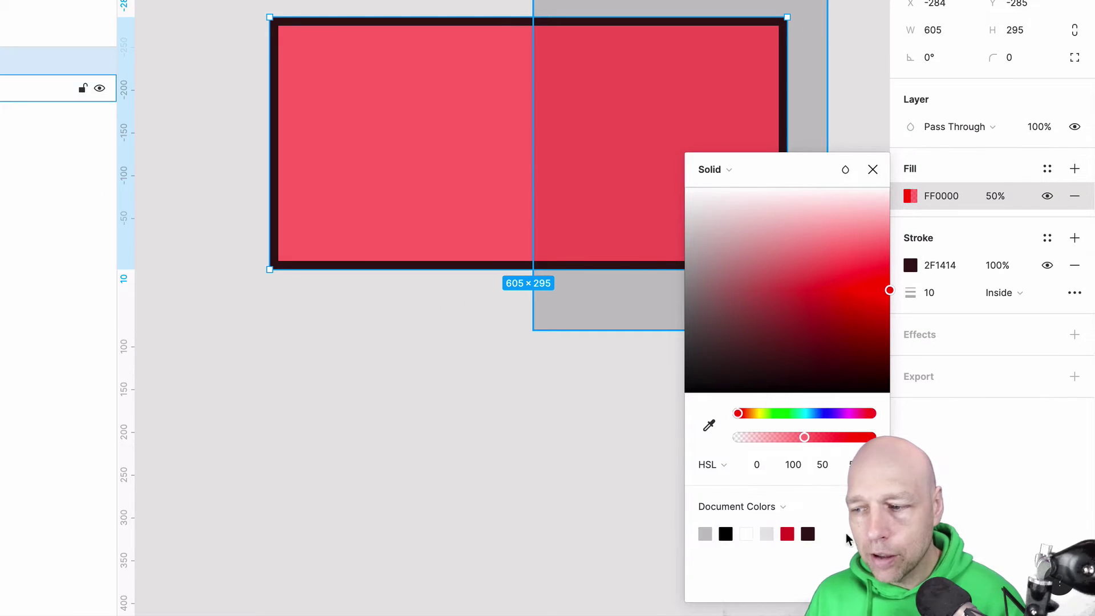
pyautogui.click(728, 531)
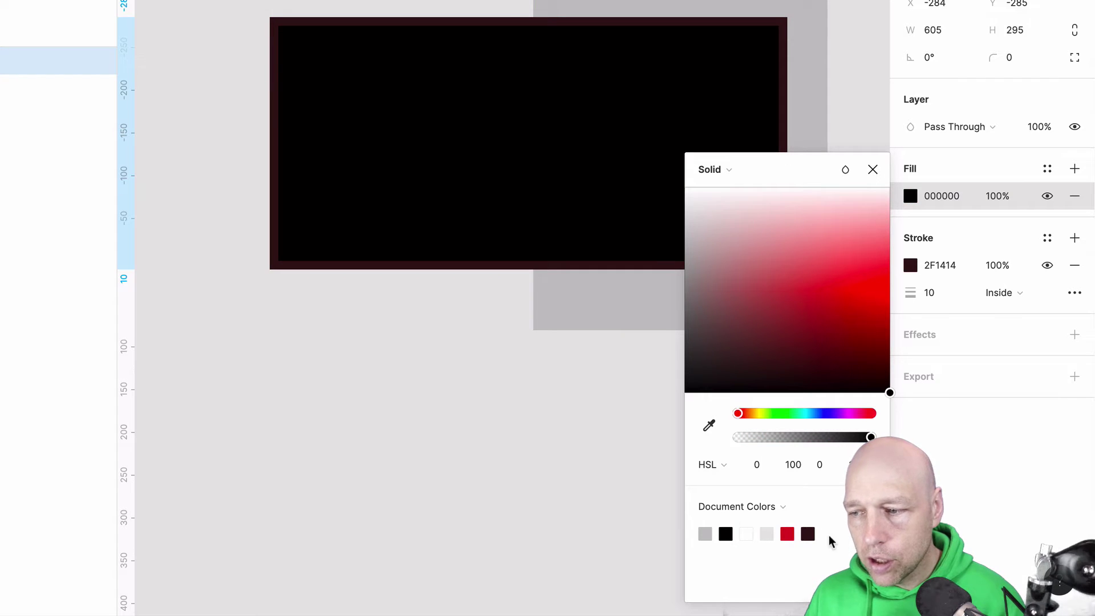
pyautogui.click(793, 534)
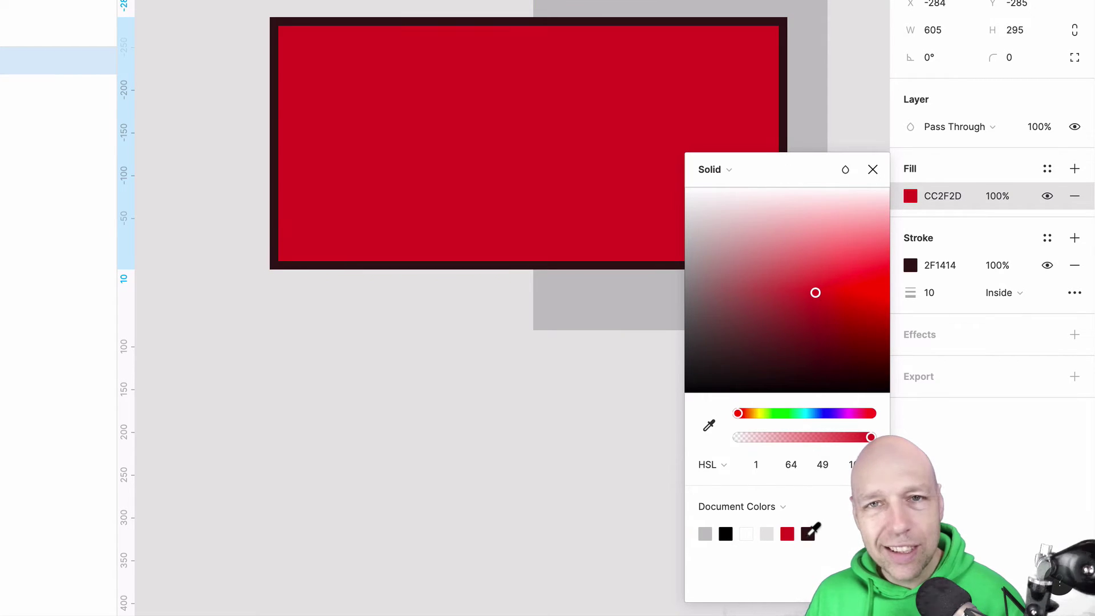
pyautogui.click(808, 533)
# Step: In c2 Colors, preview blue, red and purple, settling on green 219653
pyautogui.click(780, 508)
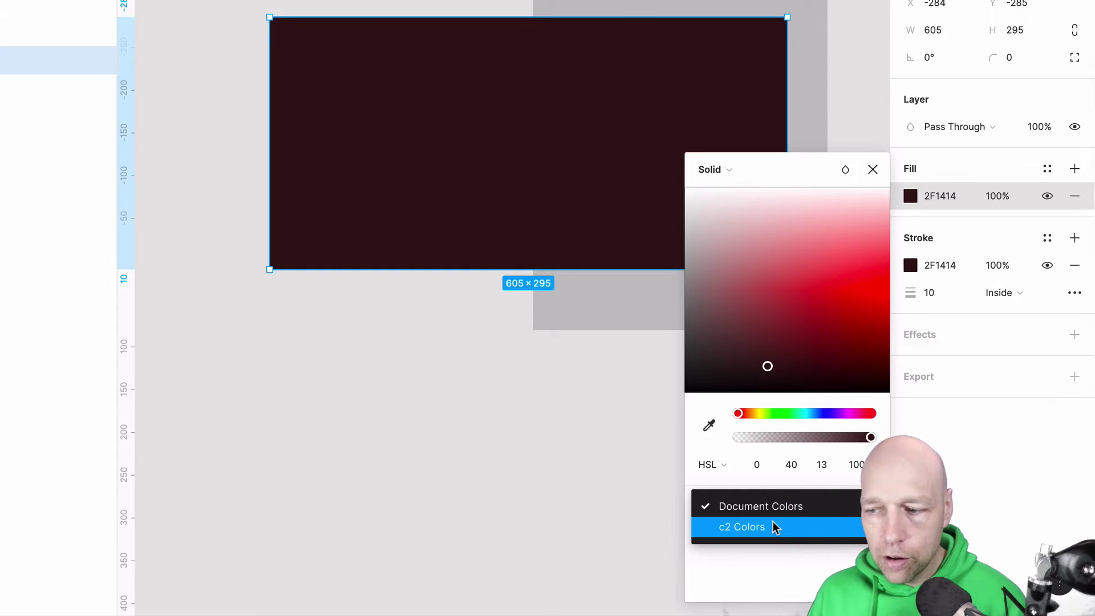
pyautogui.click(773, 524)
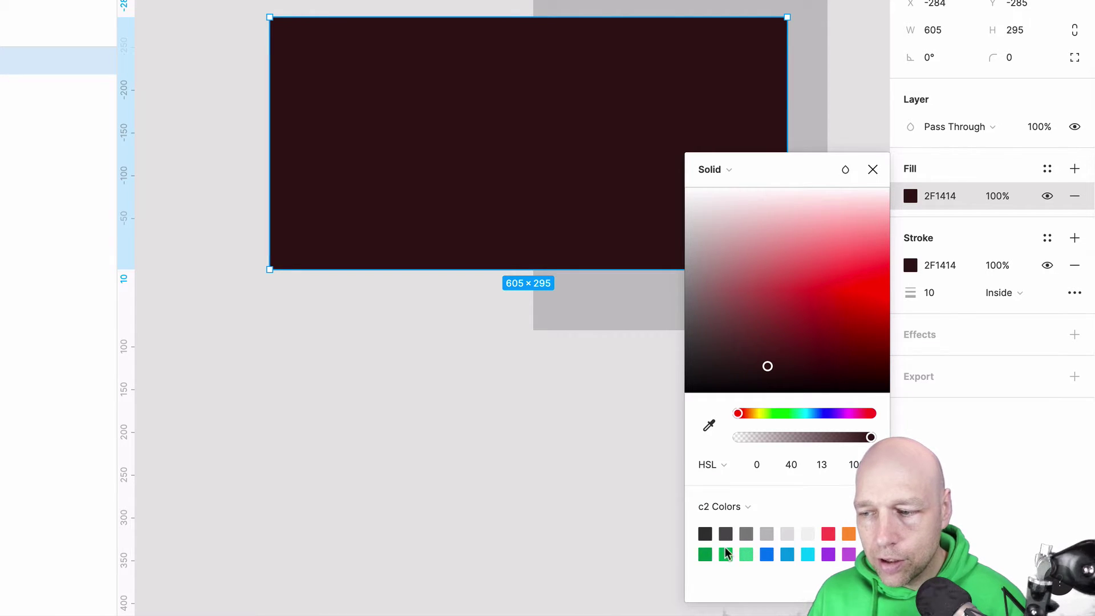
pyautogui.click(705, 553)
pyautogui.click(766, 554)
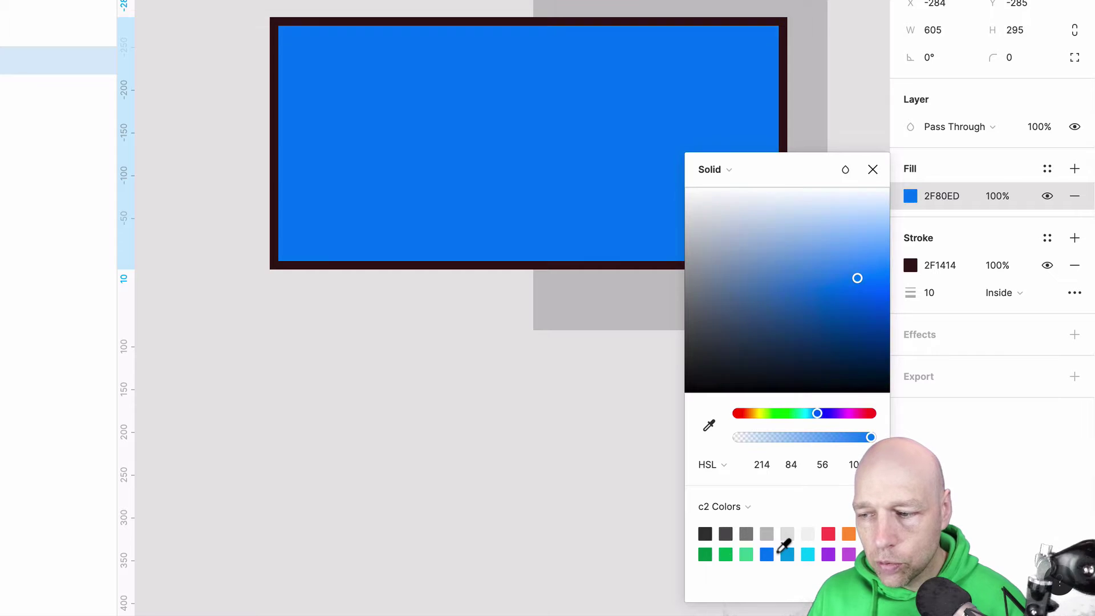
pyautogui.click(828, 533)
pyautogui.click(829, 553)
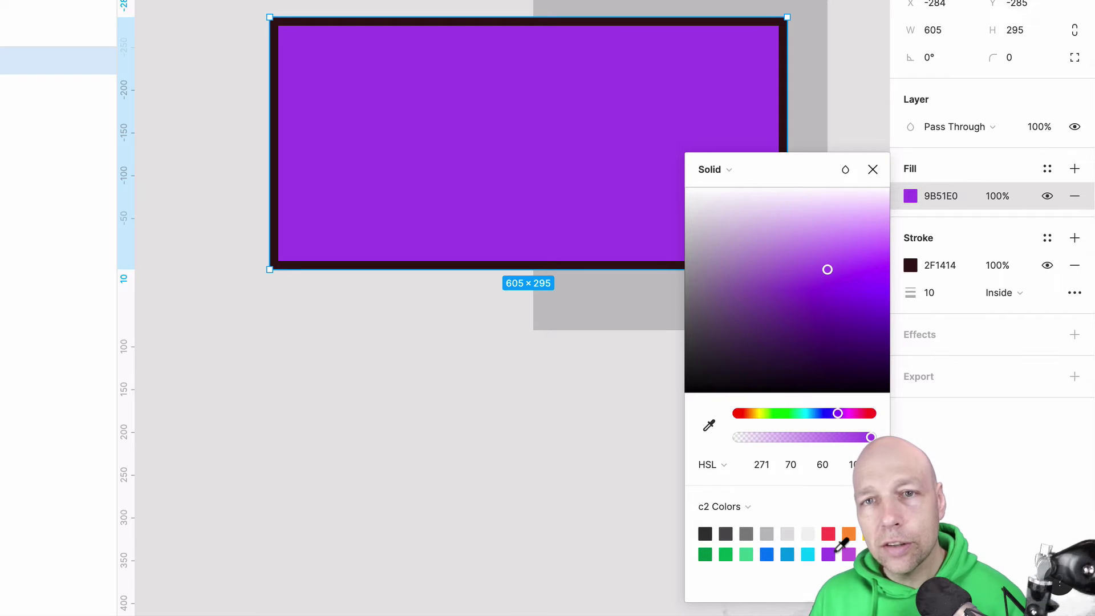
pyautogui.click(705, 554)
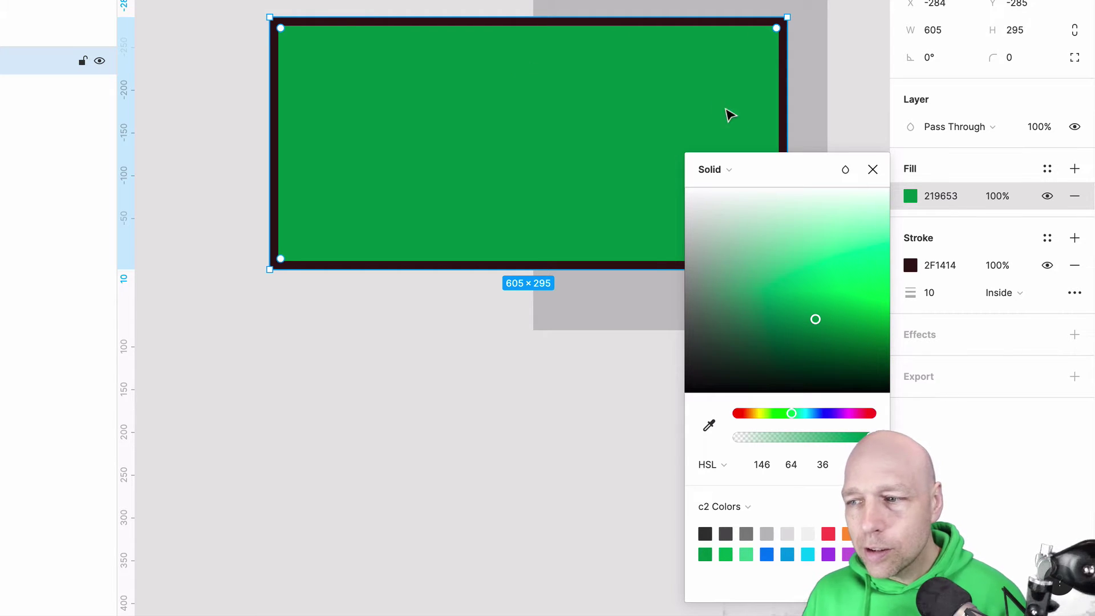
# Step: Change the fill to a linear gradient, moving the transparent stop toward the middle
pyautogui.click(735, 171)
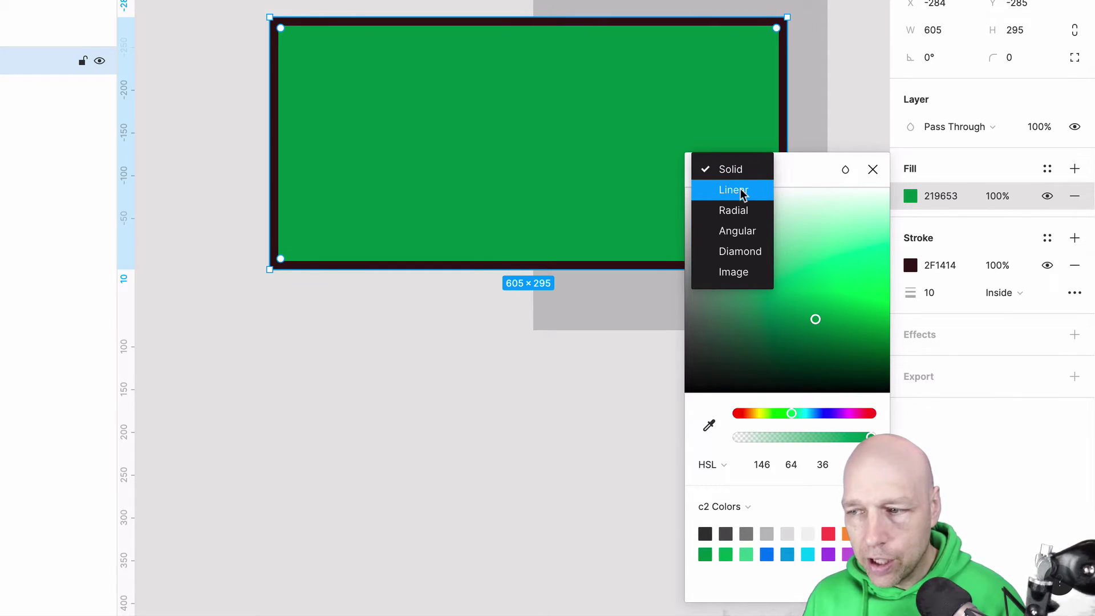
pyautogui.click(740, 191)
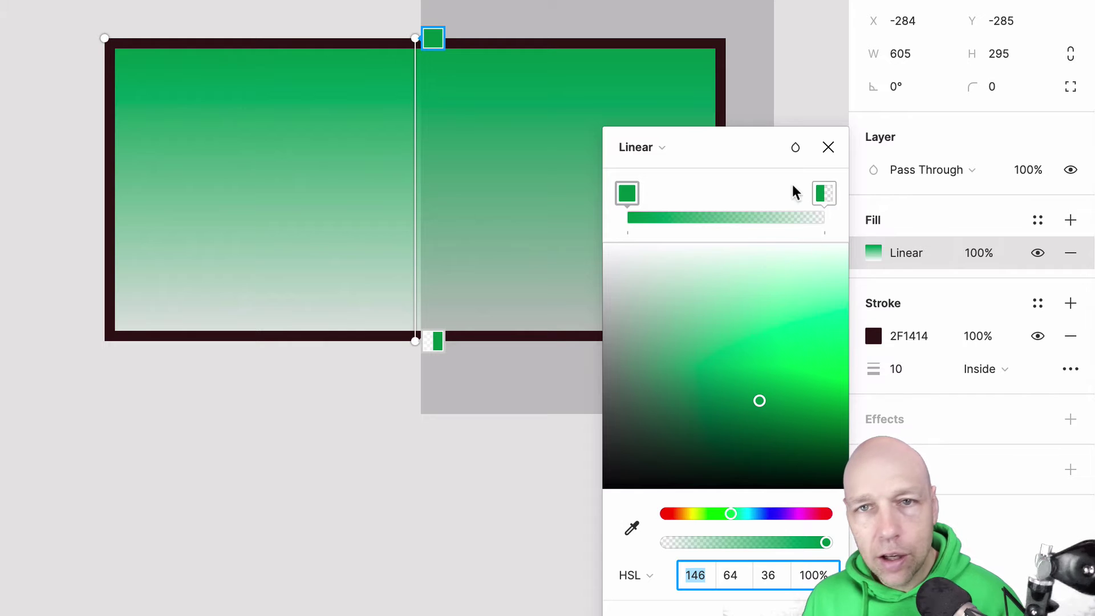
pyautogui.moveTo(830, 192); pyautogui.dragTo(731, 198)
pyautogui.hscroll(4, 511, 222)
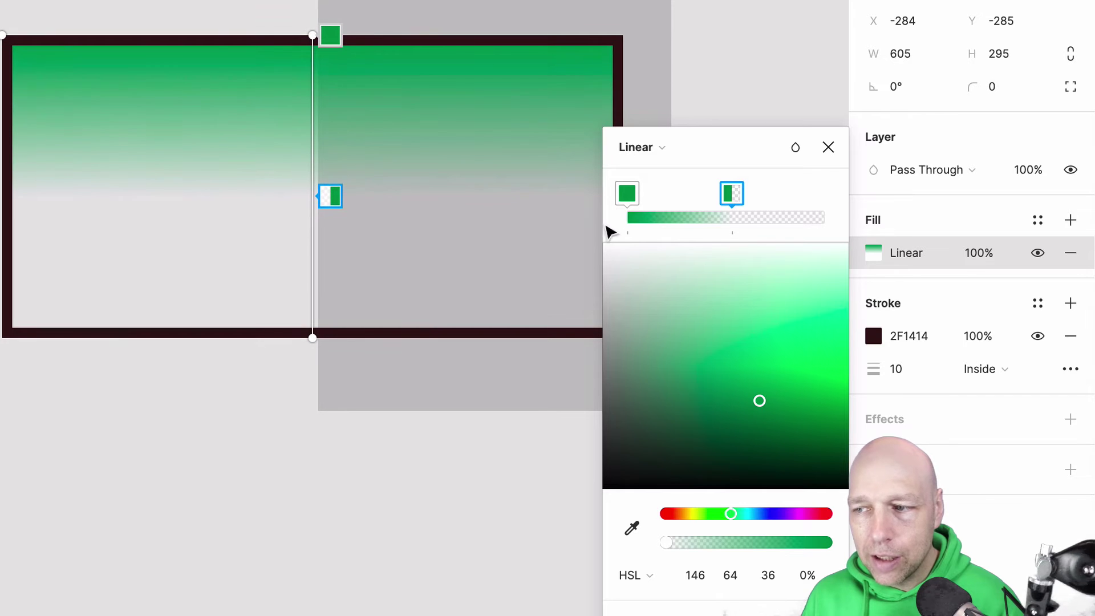
pyautogui.moveTo(730, 194)
pyautogui.mouseDown()
pyautogui.moveTo(790, 193)
pyautogui.moveTo(750, 200)
pyautogui.mouseUp()
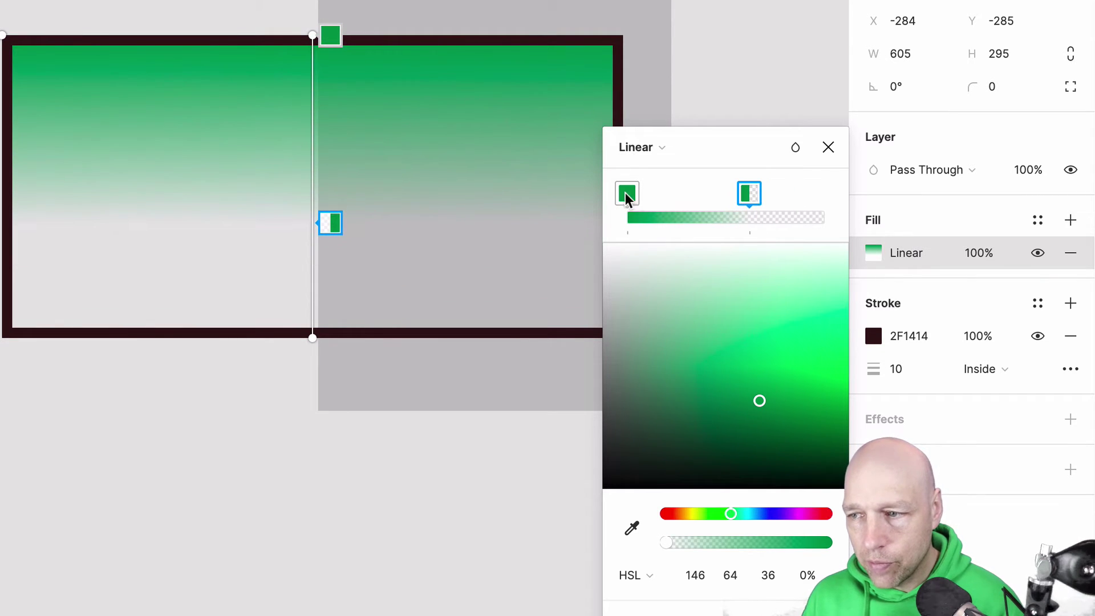
pyautogui.moveTo(626, 194); pyautogui.dragTo(602, 199)
# Step: Drag the gradient handles so it runs roughly left to right
pyautogui.moveTo(312, 337); pyautogui.dragTo(629, 118)
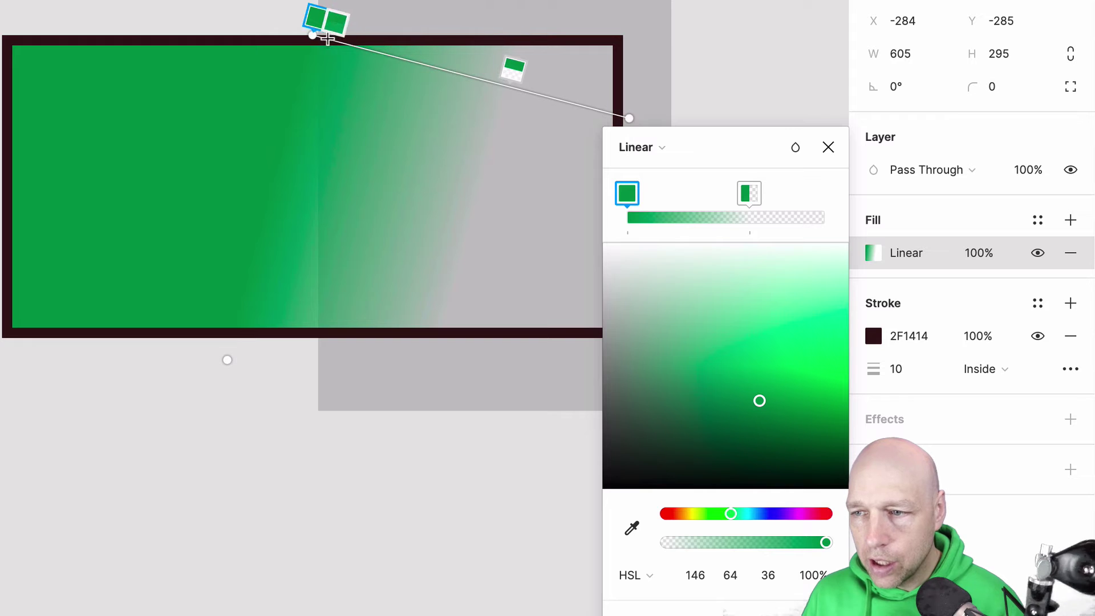
pyautogui.moveTo(313, 35); pyautogui.dragTo(34, 93)
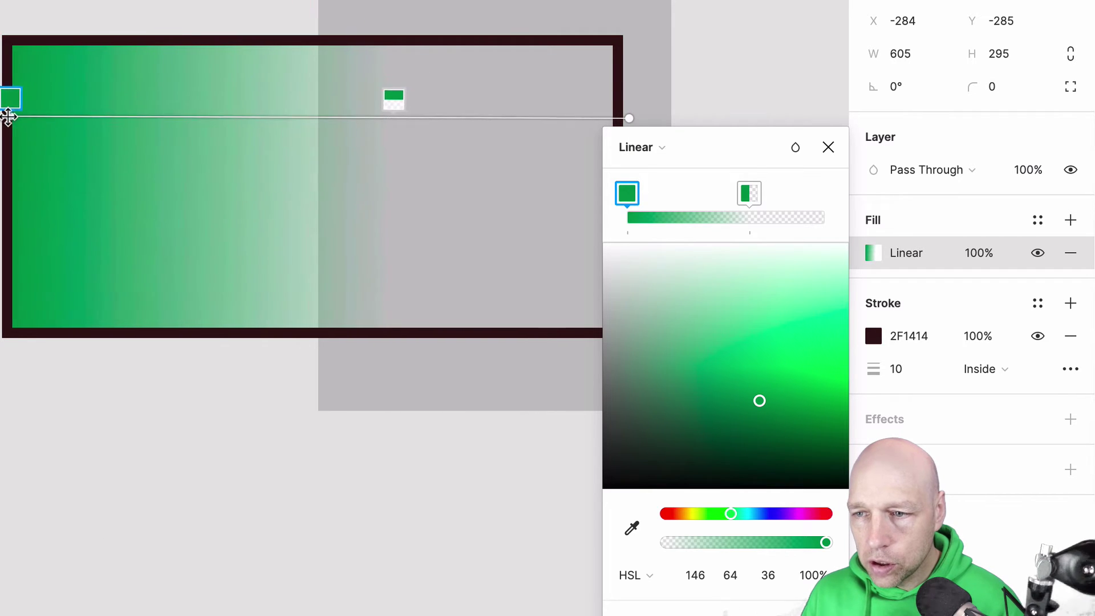
pyautogui.moveTo(7, 117); pyautogui.dragTo(3, 317)
pyautogui.moveTo(632, 110)
pyautogui.mouseDown()
pyautogui.moveTo(606, 17)
pyautogui.moveTo(628, 56)
pyautogui.moveTo(621, 116)
pyautogui.mouseUp()
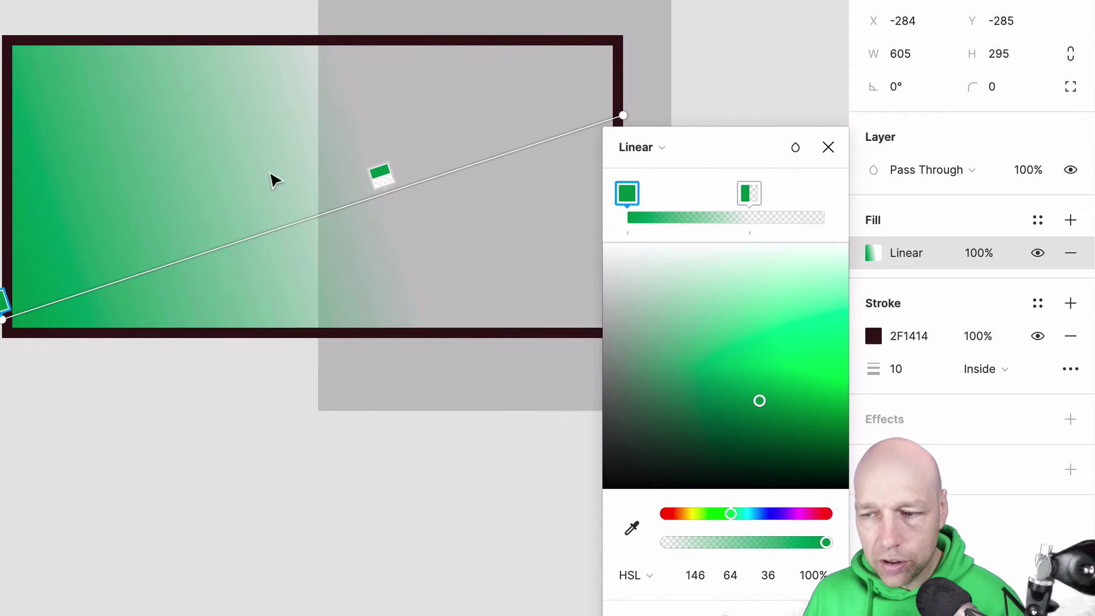
pyautogui.moveTo(6, 319); pyautogui.dragTo(8, 142)
# Step: Make the gradient's end stop fully opaque bright green 00FF6D
pyautogui.moveTo(627, 109); pyautogui.dragTo(624, 154)
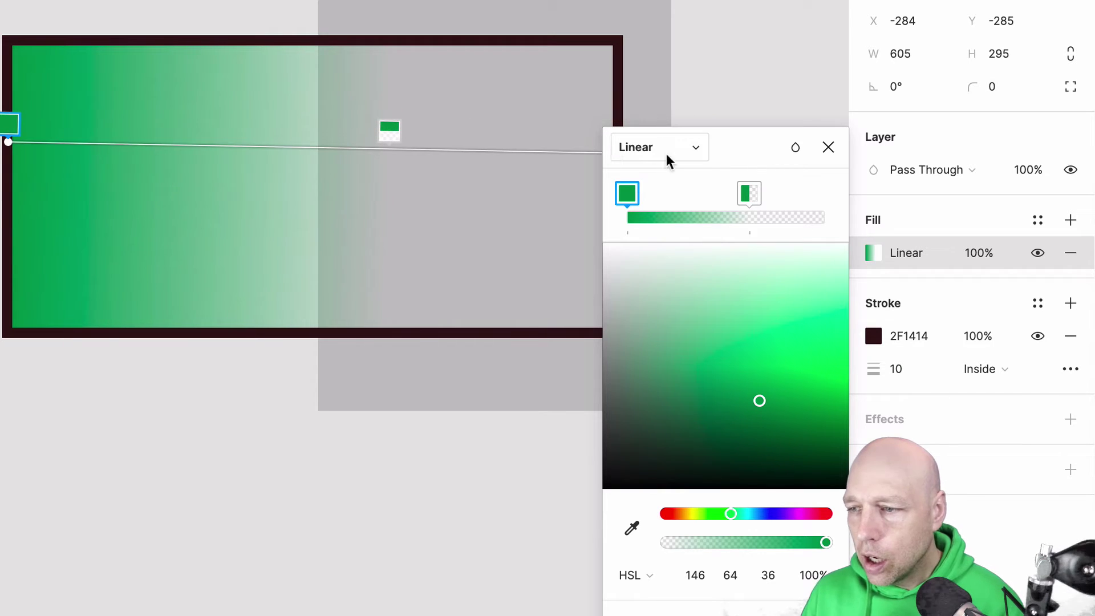
pyautogui.click(751, 191)
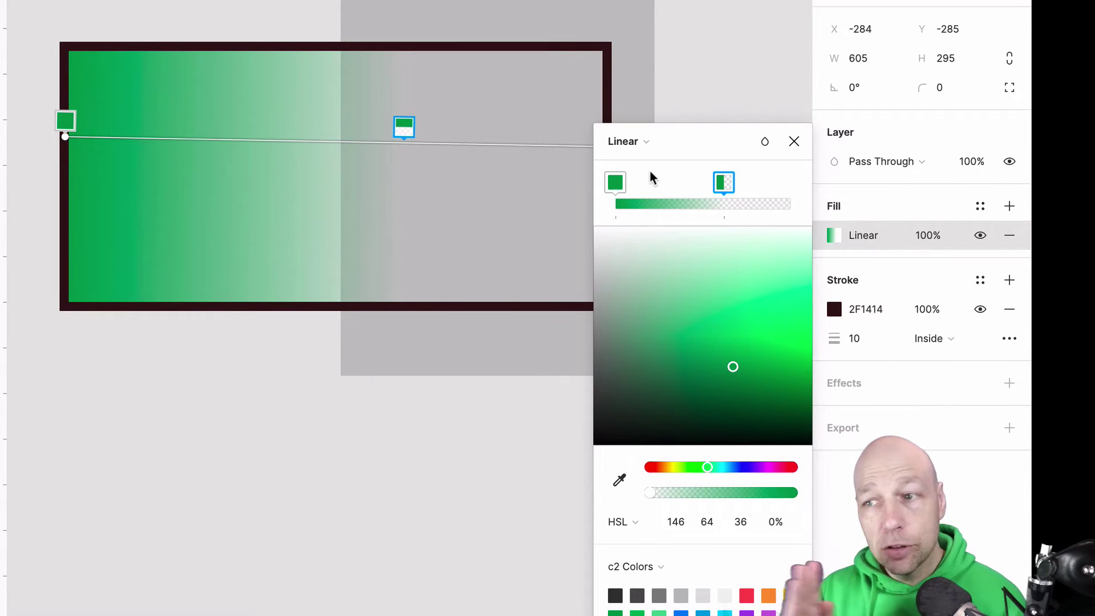
pyautogui.click(785, 521)
pyautogui.write('100')
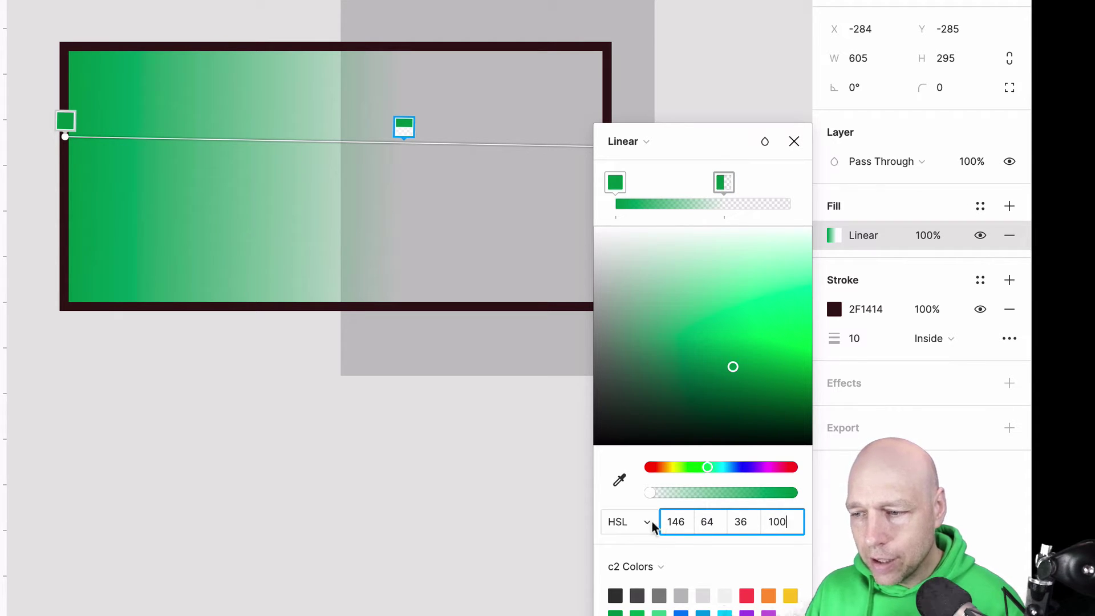
pyautogui.click(626, 522)
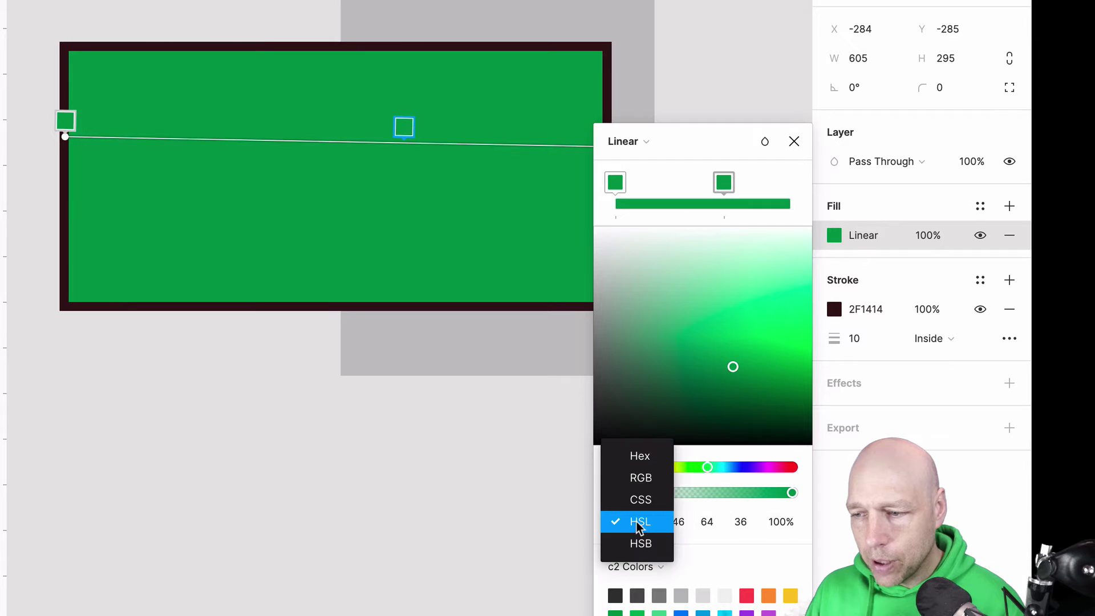
pyautogui.click(640, 479)
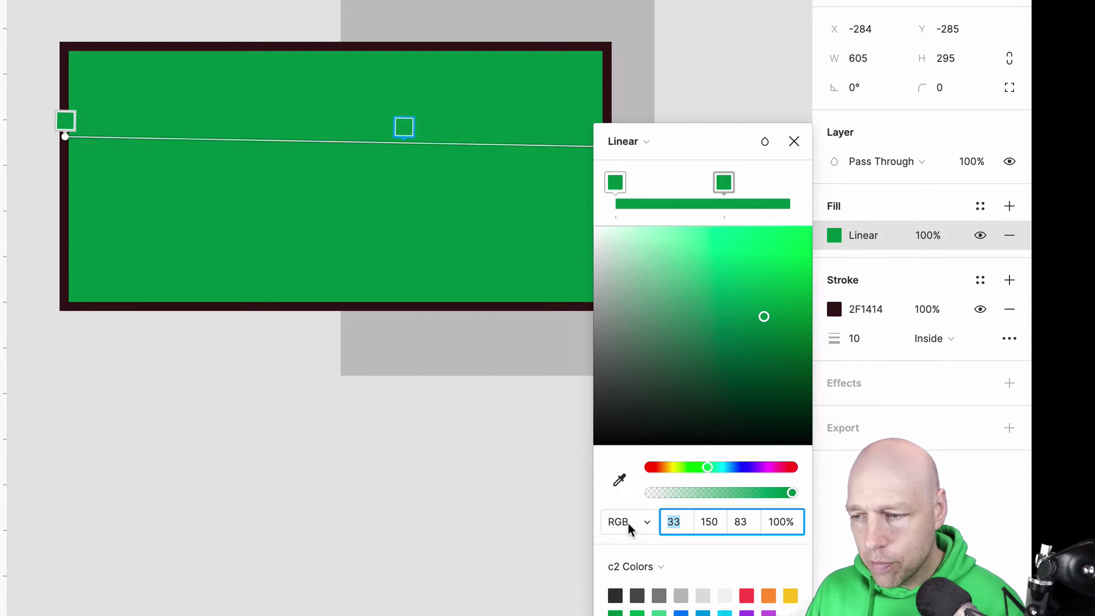
pyautogui.click(626, 521)
pyautogui.click(639, 499)
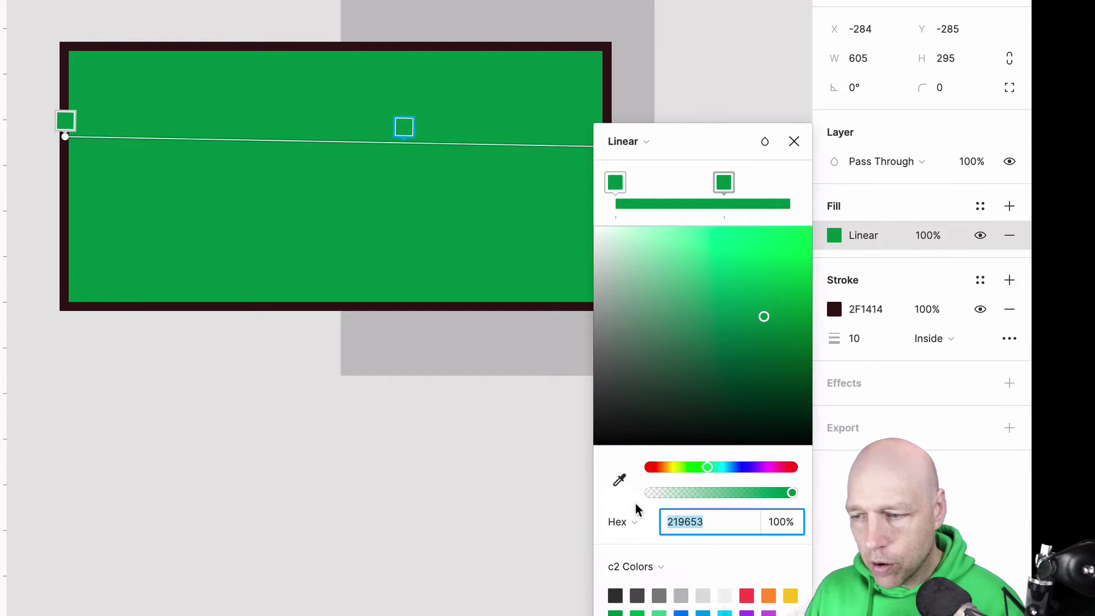
pyautogui.click(788, 522)
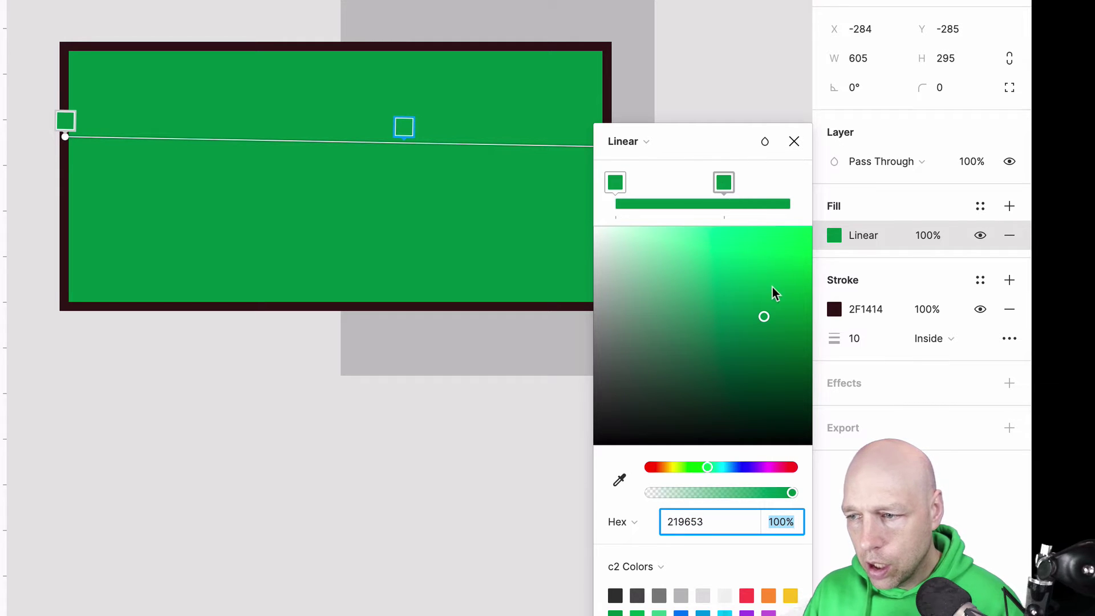
pyautogui.moveTo(772, 291); pyautogui.dragTo(816, 226)
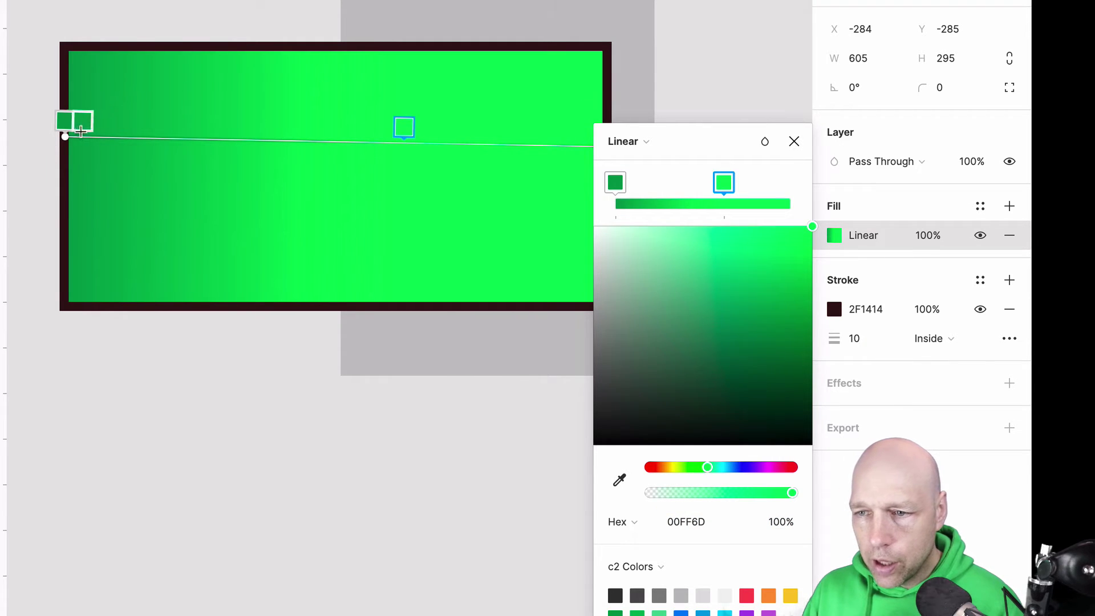
# Step: Change the gradient end stop to yellow F2C94C after trying cyan and blue
pyautogui.moveTo(65, 137)
pyautogui.mouseDown()
pyautogui.moveTo(49, 142)
pyautogui.moveTo(59, 142)
pyautogui.mouseUp()
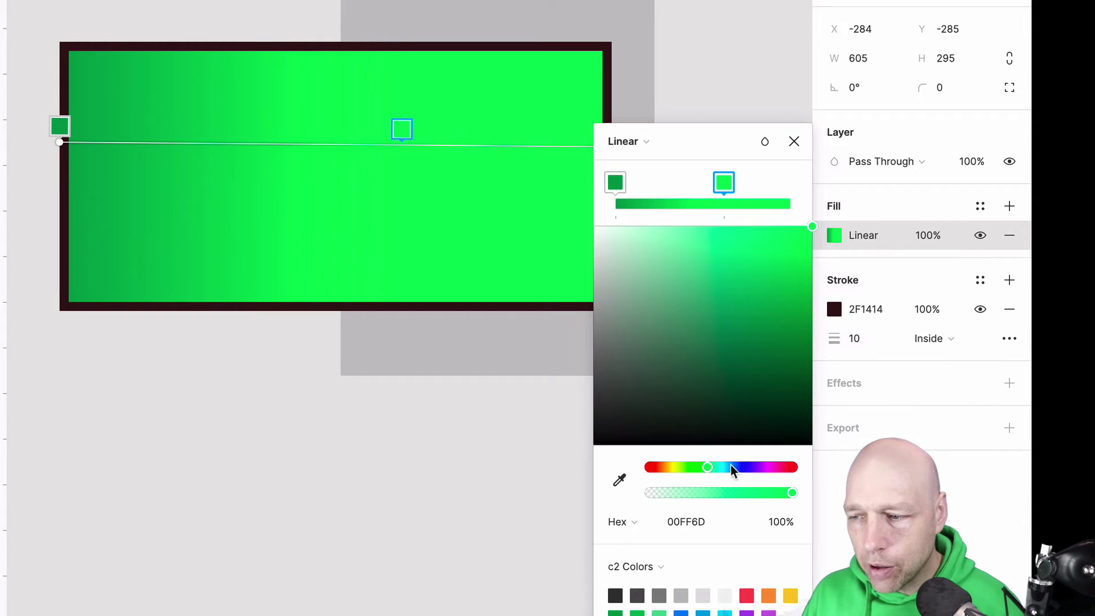
pyautogui.moveTo(725, 183); pyautogui.dragTo(749, 183)
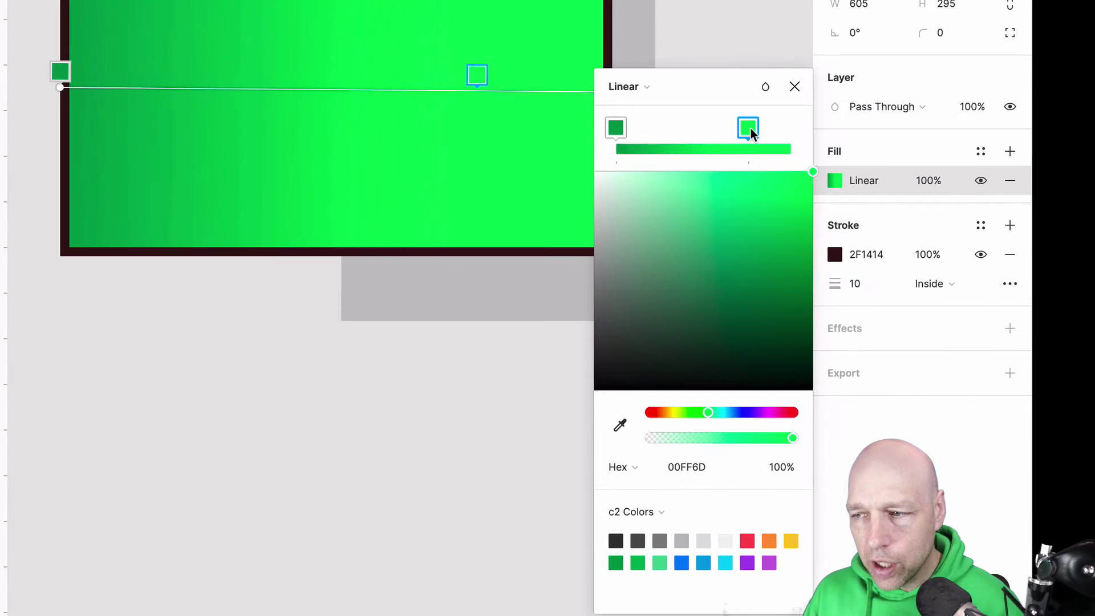
pyautogui.moveTo(750, 128)
pyautogui.mouseDown()
pyautogui.moveTo(782, 128)
pyautogui.moveTo(742, 128)
pyautogui.mouseUp()
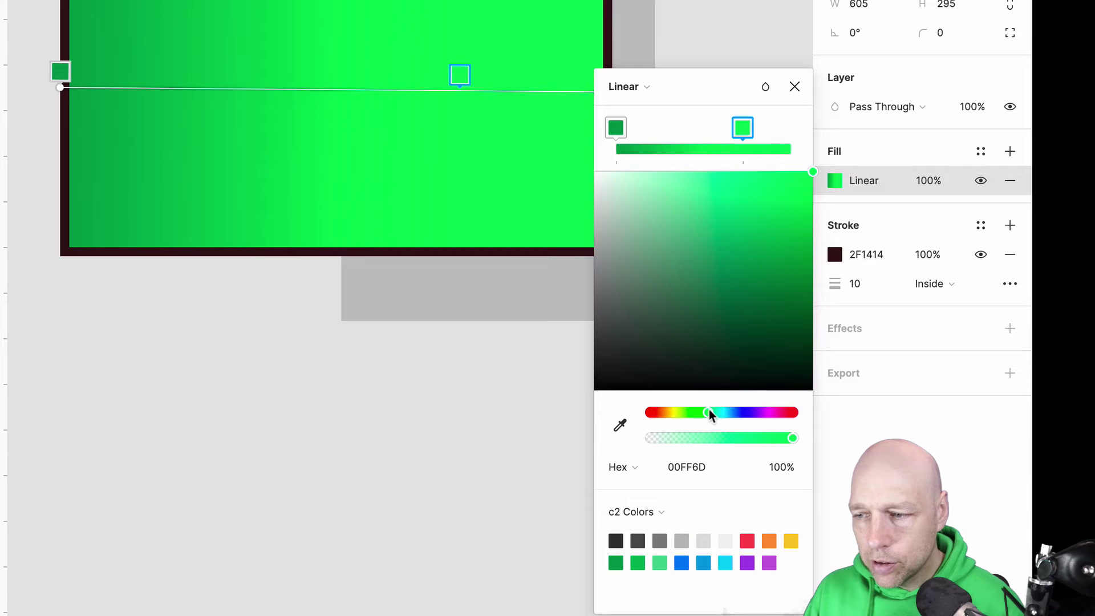
pyautogui.moveTo(709, 411)
pyautogui.mouseDown()
pyautogui.moveTo(726, 410)
pyautogui.moveTo(716, 411)
pyautogui.mouseUp()
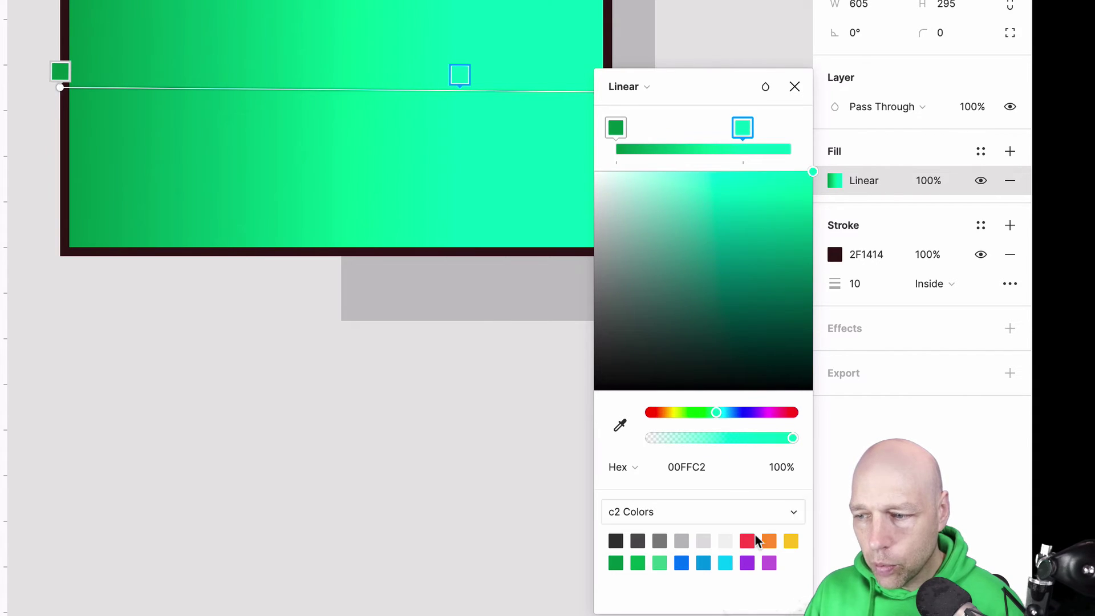
pyautogui.click(682, 562)
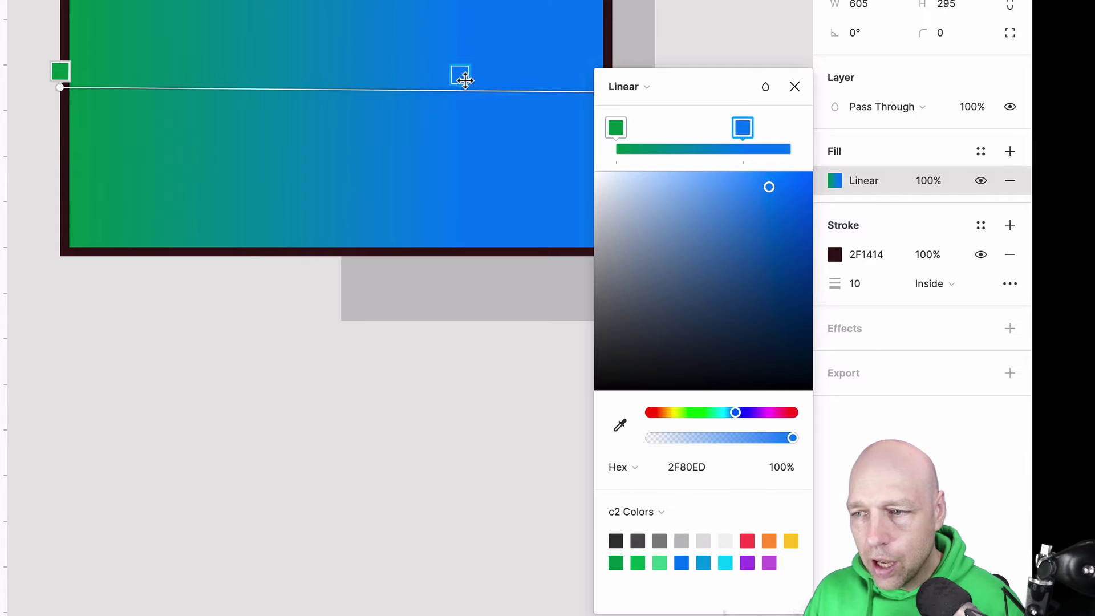
pyautogui.moveTo(463, 79); pyautogui.dragTo(507, 85)
pyautogui.click(792, 540)
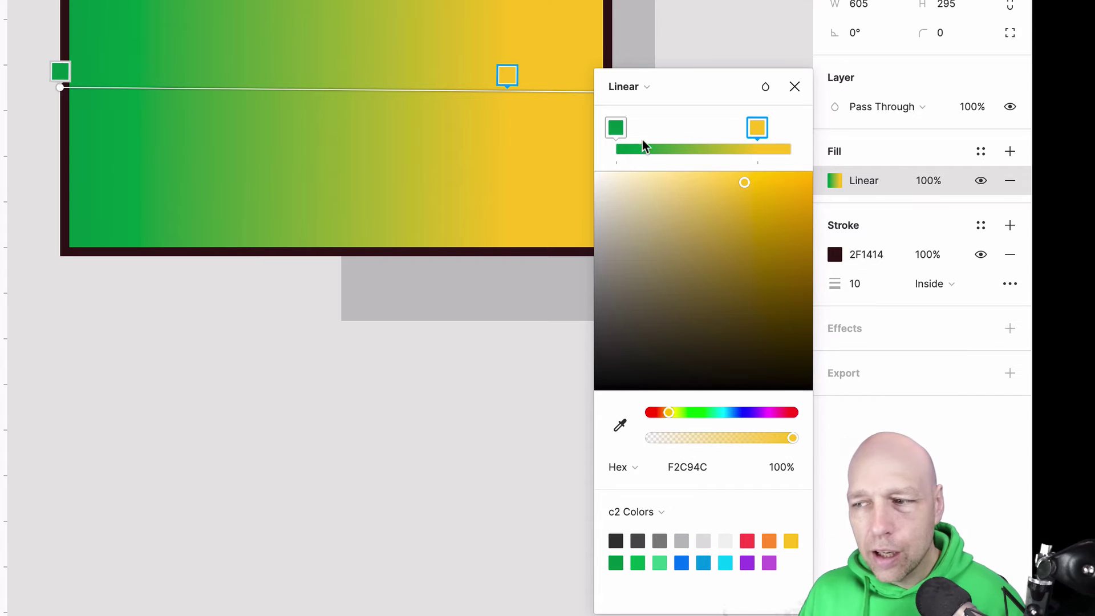
# Step: Add yellow stops and stack one onto the green stop for a hard edge
pyautogui.moveTo(58, 88); pyautogui.dragTo(57, 89)
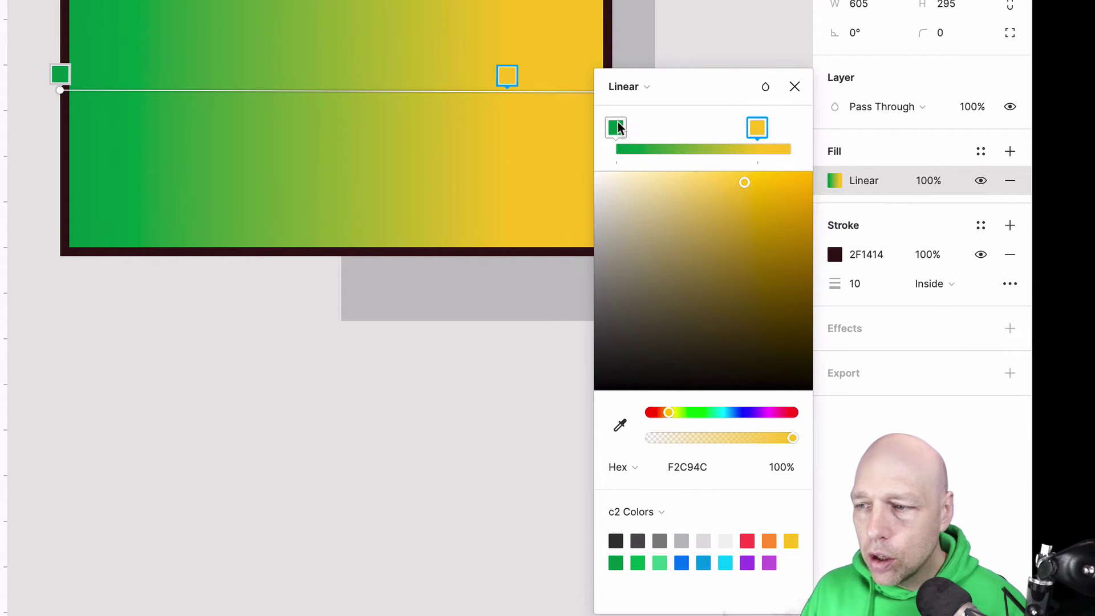
pyautogui.click(653, 148)
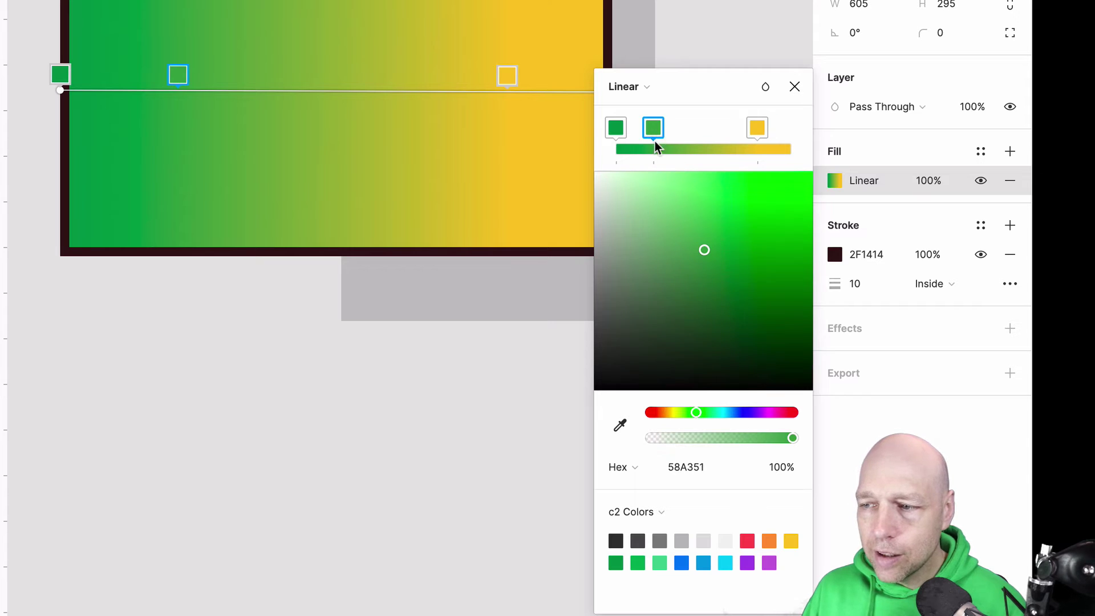
pyautogui.moveTo(653, 129); pyautogui.dragTo(696, 132)
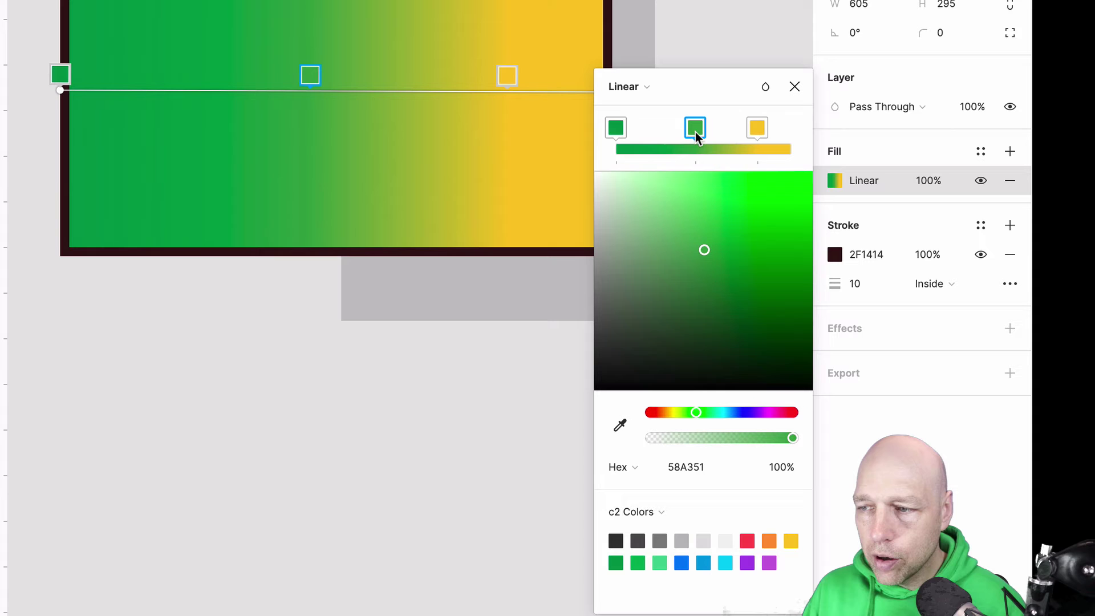
pyautogui.click(789, 129)
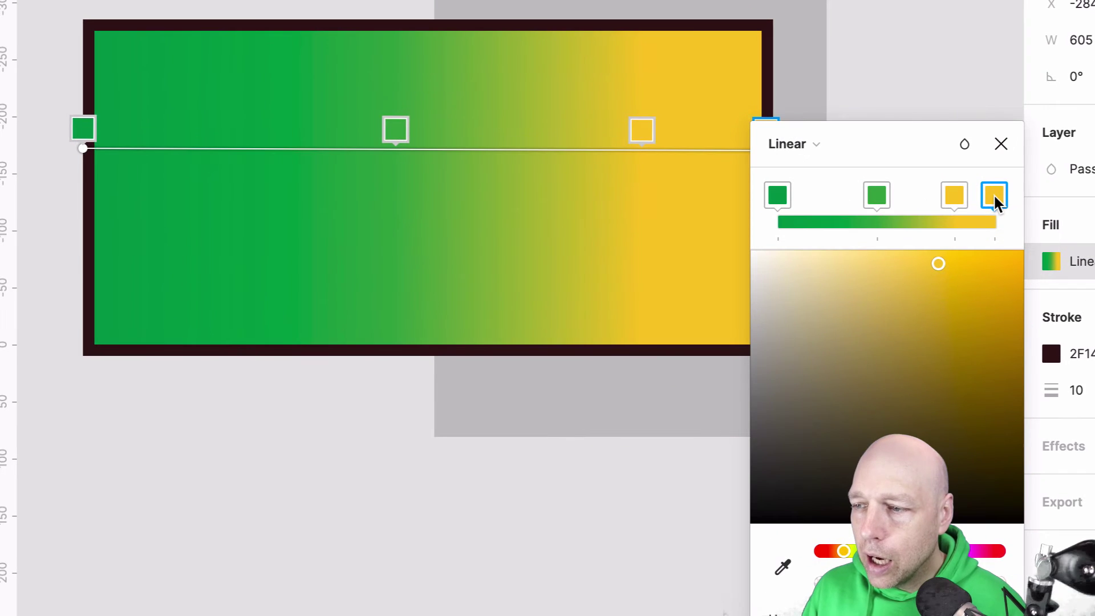
pyautogui.moveTo(789, 129); pyautogui.dragTo(709, 132)
pyautogui.moveTo(893, 204)
pyautogui.mouseDown()
pyautogui.moveTo(879, 209)
pyautogui.moveTo(899, 197)
pyautogui.moveTo(881, 197)
pyautogui.moveTo(893, 203)
pyautogui.mouseUp()
pyautogui.click(902, 200)
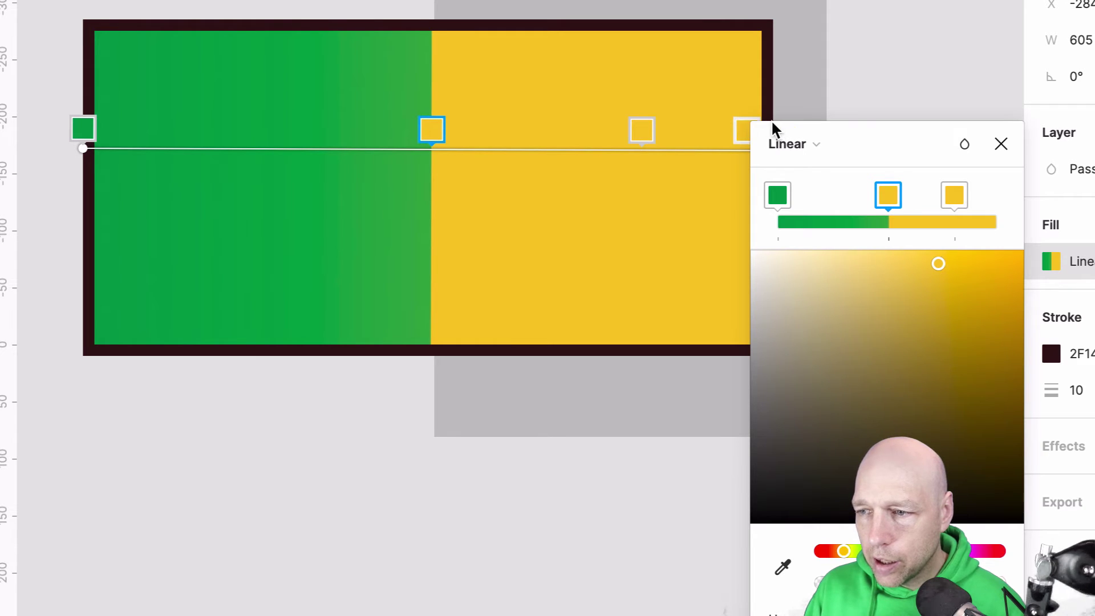
# Step: Reorient the gradient to run vertically from the top edge to the bottom
pyautogui.moveTo(83, 148); pyautogui.dragTo(417, 18)
pyautogui.hscroll(3, 682, 114)
pyautogui.moveTo(660, 150); pyautogui.dragTo(308, 358)
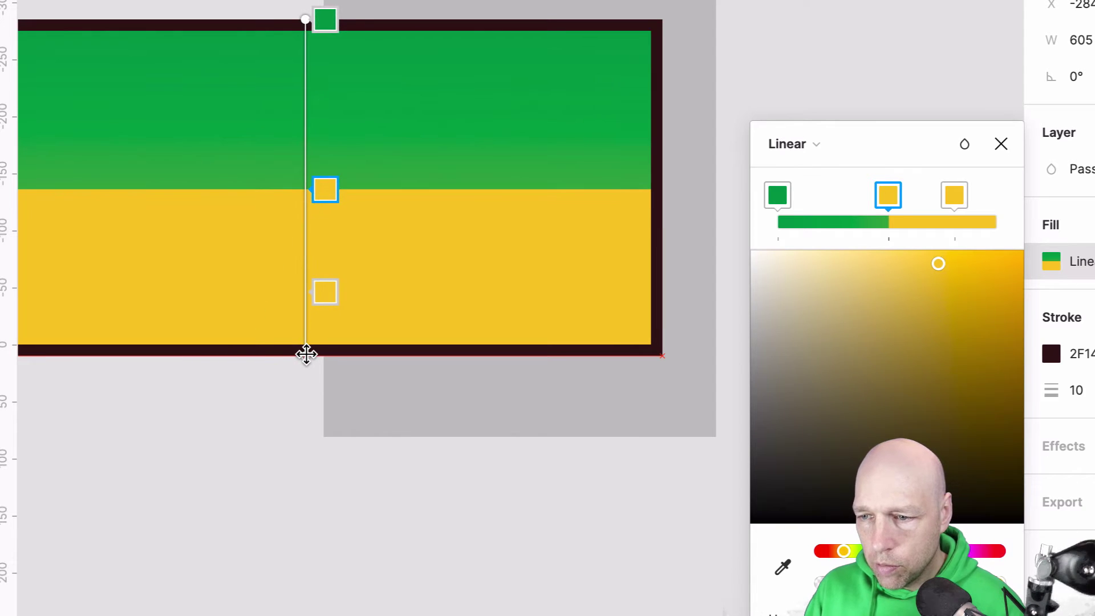
pyautogui.hscroll(-5, 676, 48)
pyautogui.hscroll(1, 676, 48)
pyautogui.hscroll(4, 460, 74)
# Step: Turn the middle stop bright green and the bottom stop lime BDF24C
pyautogui.moveTo(364, 187)
pyautogui.mouseDown()
pyautogui.moveTo(366, 171)
pyautogui.moveTo(370, 180)
pyautogui.mouseUp()
pyautogui.click(370, 191)
pyautogui.click(369, 174)
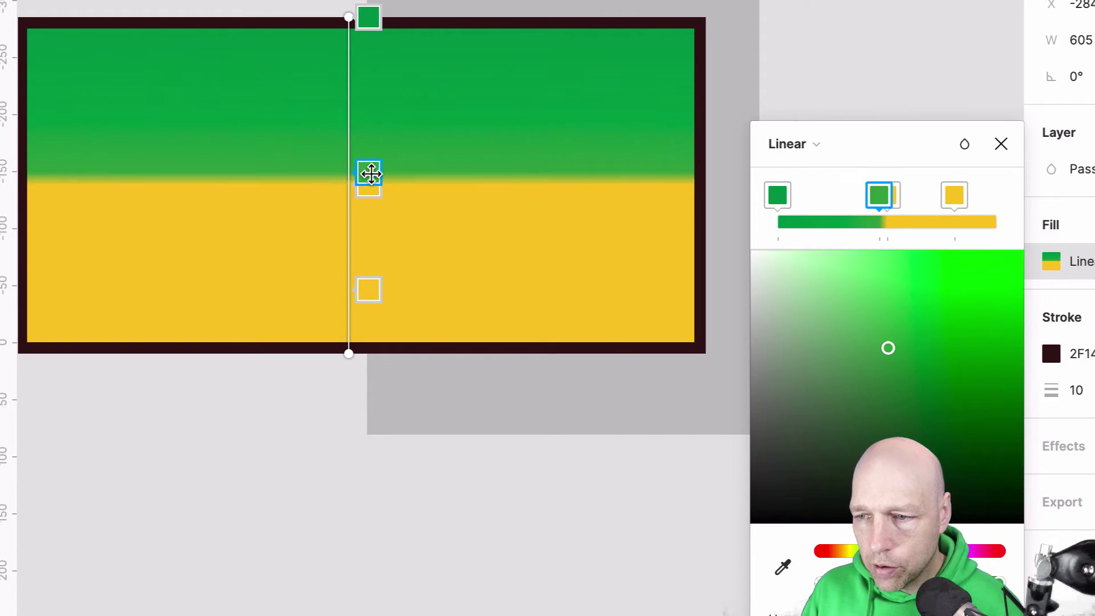
pyautogui.click(370, 184)
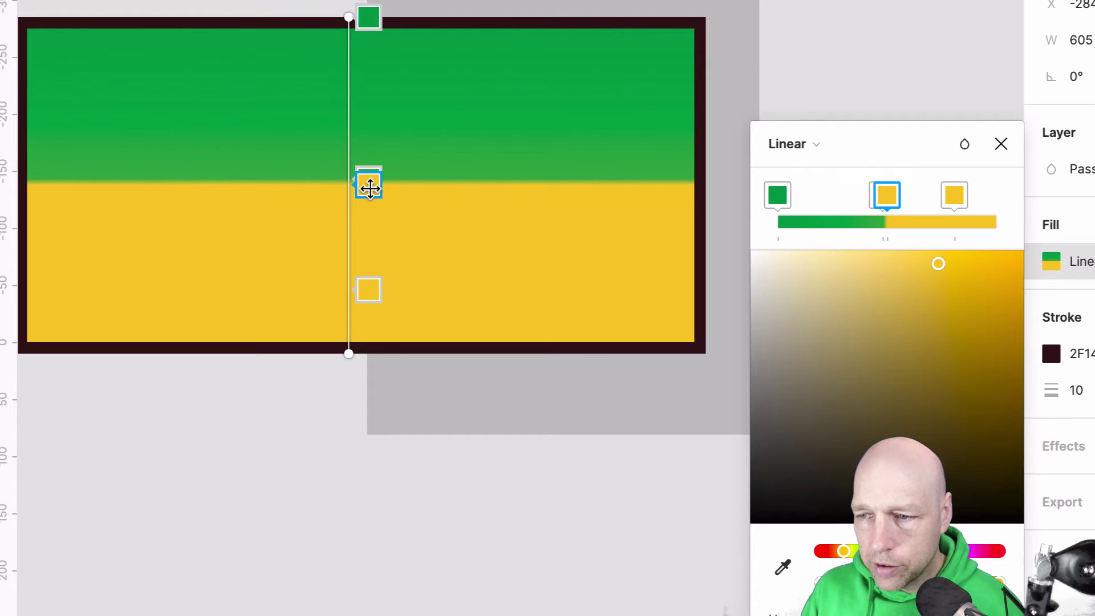
pyautogui.moveTo(370, 184); pyautogui.dragTo(369, 181)
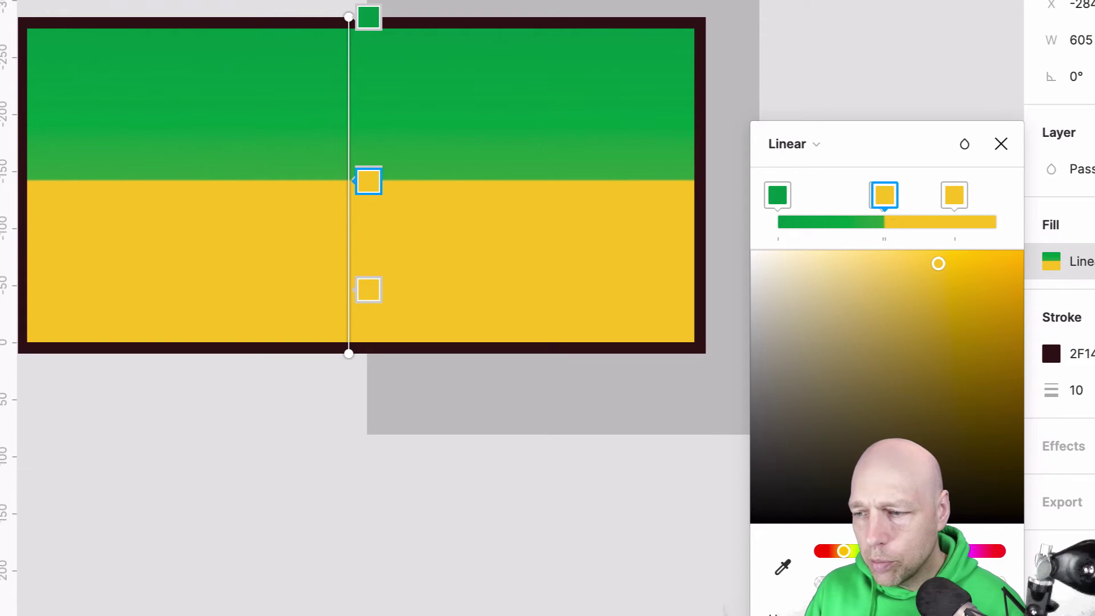
pyautogui.moveTo(843, 551); pyautogui.dragTo(877, 550)
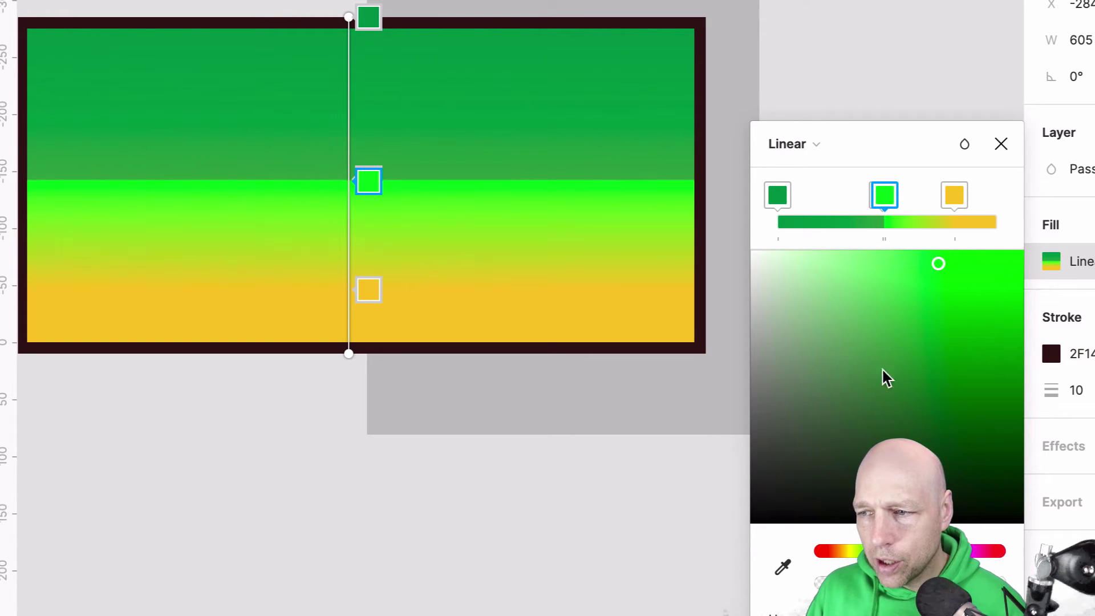
pyautogui.click(954, 195)
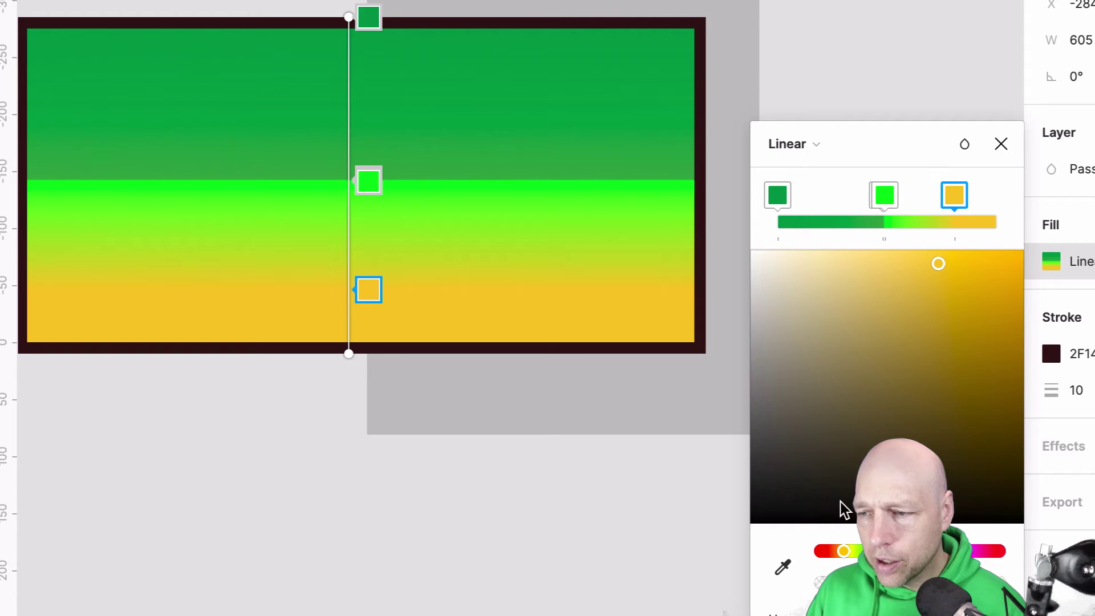
pyautogui.moveTo(844, 551)
pyautogui.mouseDown()
pyautogui.moveTo(912, 550)
pyautogui.moveTo(858, 551)
pyautogui.mouseUp()
pyautogui.hscroll(-3, 630, 93)
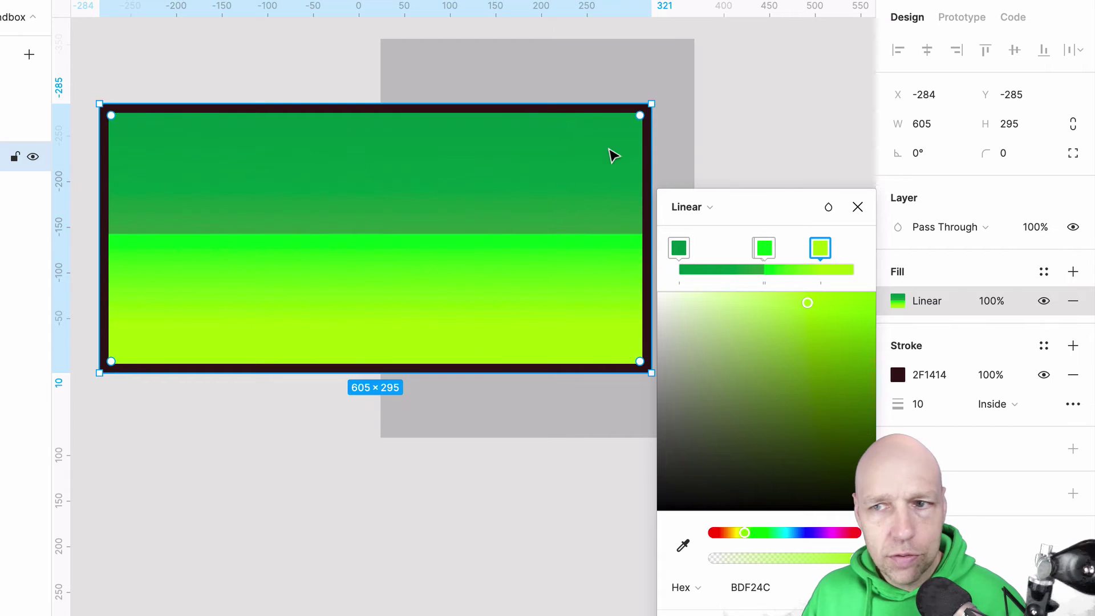
# Step: Move the gradient rectangle further left on the canvas
pyautogui.moveTo(617, 159); pyautogui.dragTo(293, 166)
pyautogui.hscroll(-5, 336, 166)
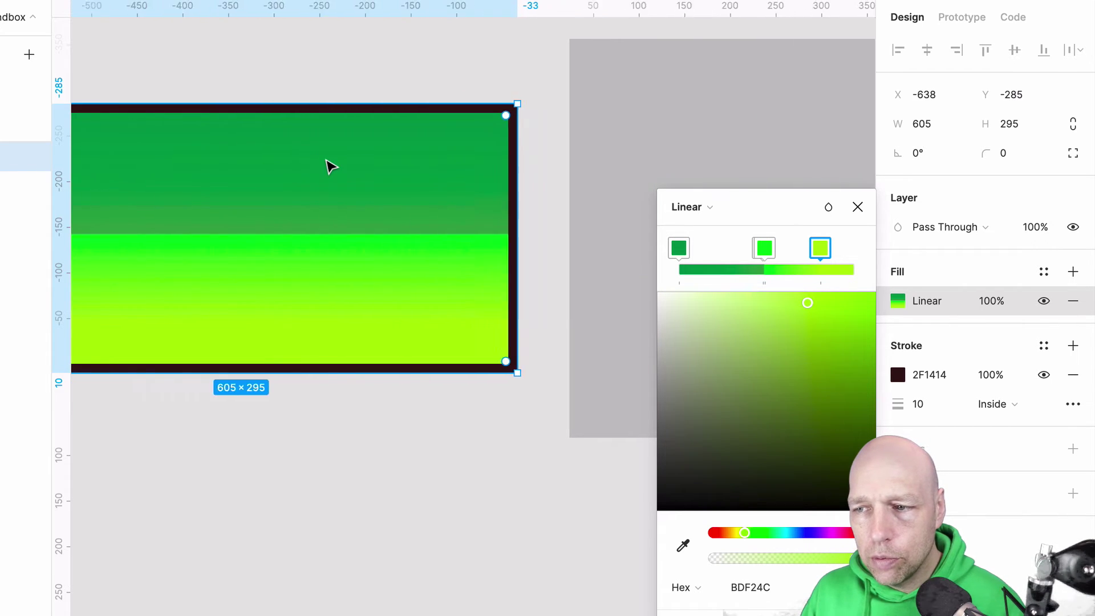
pyautogui.hscroll(-2, 330, 166)
pyautogui.hscroll(2, 331, 166)
pyautogui.scroll(-1, 330, 166)
pyautogui.hscroll(-2, 331, 165)
pyautogui.hscroll(1, 332, 166)
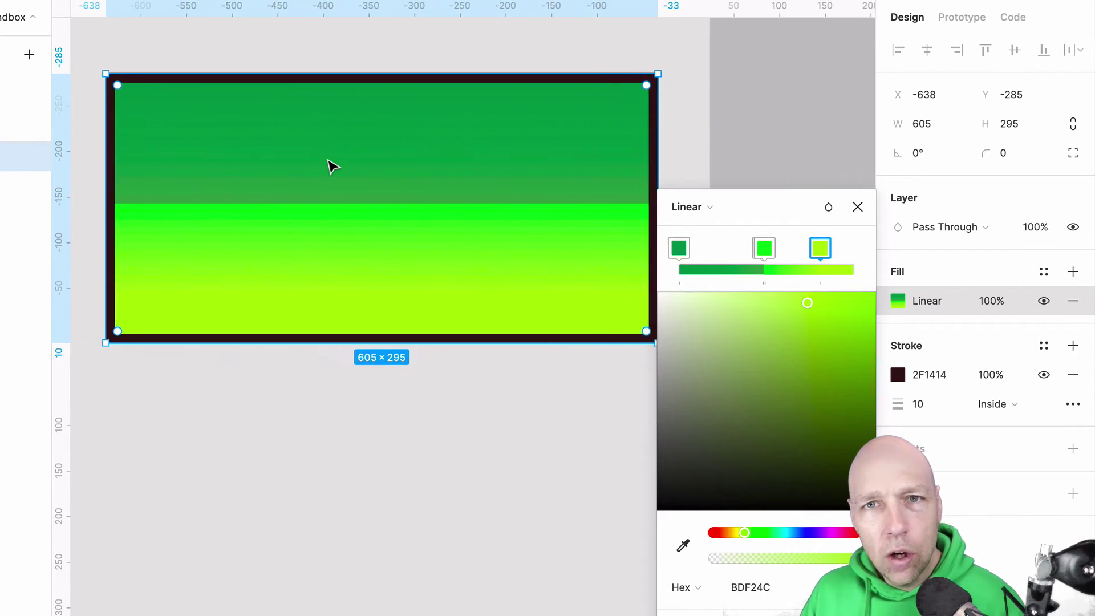
pyautogui.scroll(1, 331, 166)
pyautogui.hscroll(1, 331, 166)
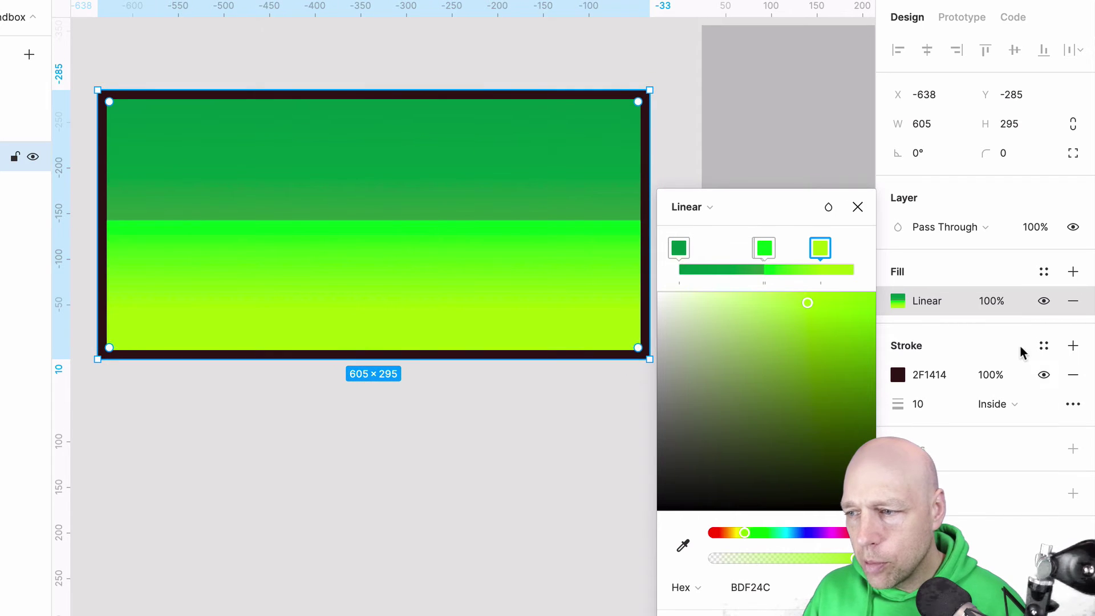
# Step: Save the rectangle's gradient fill as a colour style named Two-tone
pyautogui.click(1046, 274)
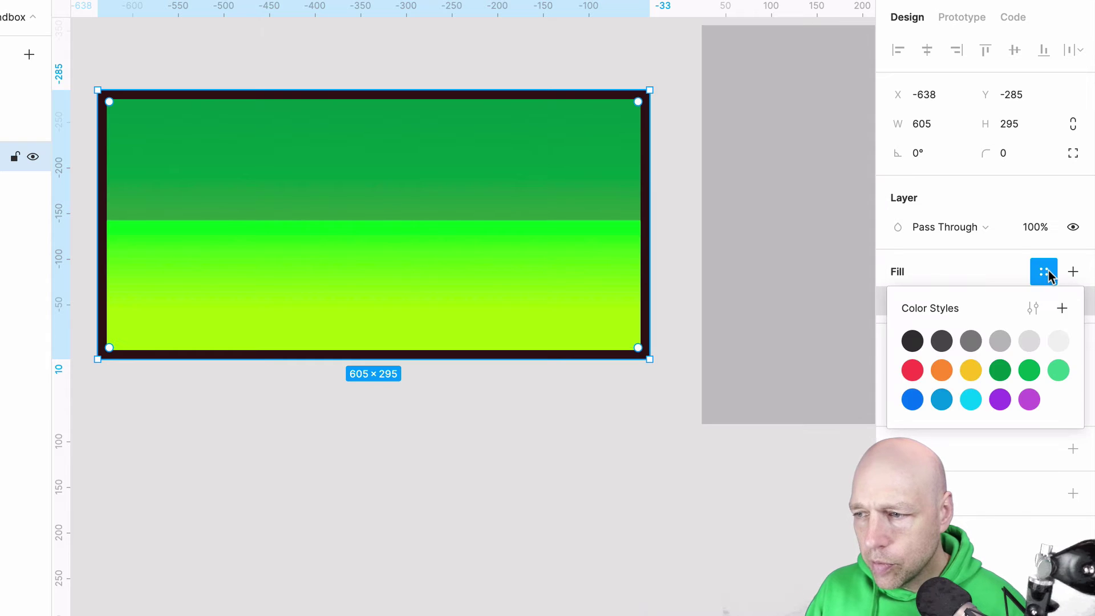
pyautogui.click(1062, 308)
pyautogui.write('Two-tone')
pyautogui.press('Return')
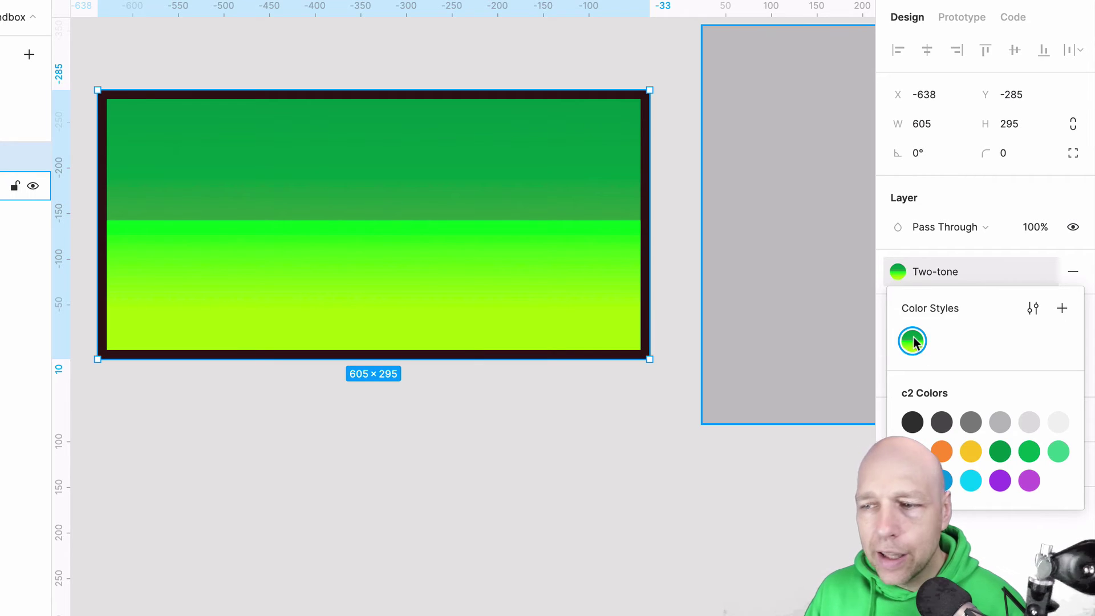
# Step: Apply the Two-tone colour style to the grey frame's fill
pyautogui.click(787, 304)
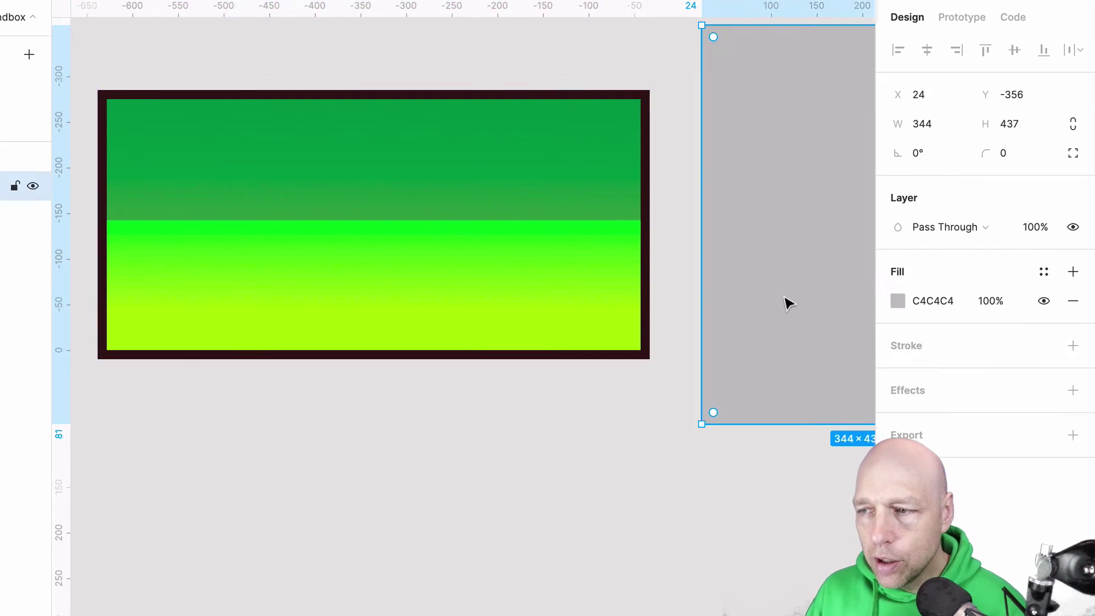
pyautogui.hscroll(5, 786, 304)
pyautogui.scroll(2, 786, 304)
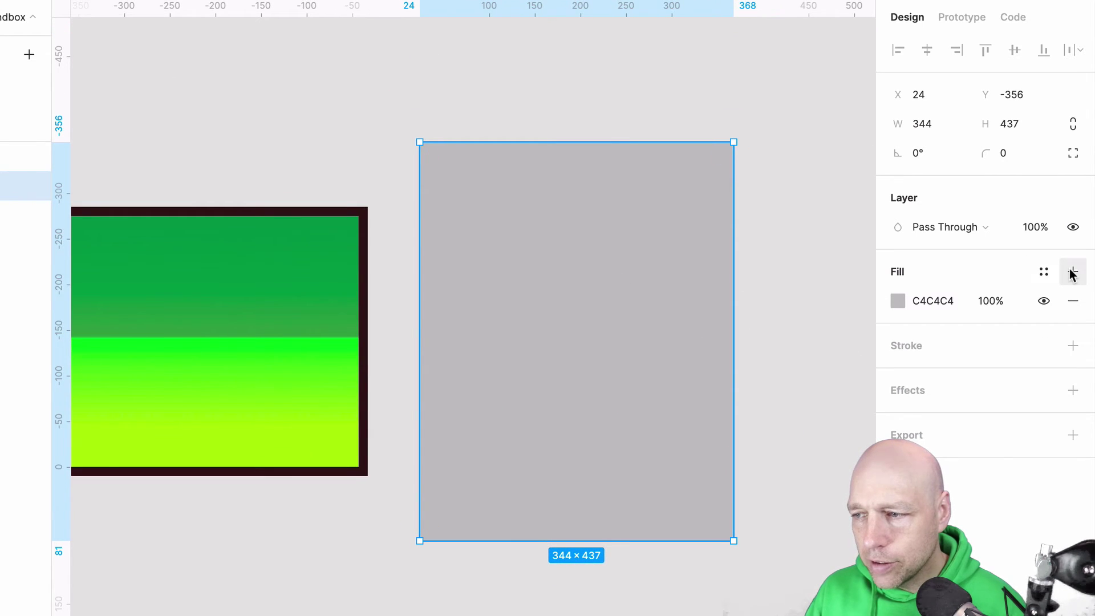
pyautogui.click(1043, 272)
pyautogui.click(915, 344)
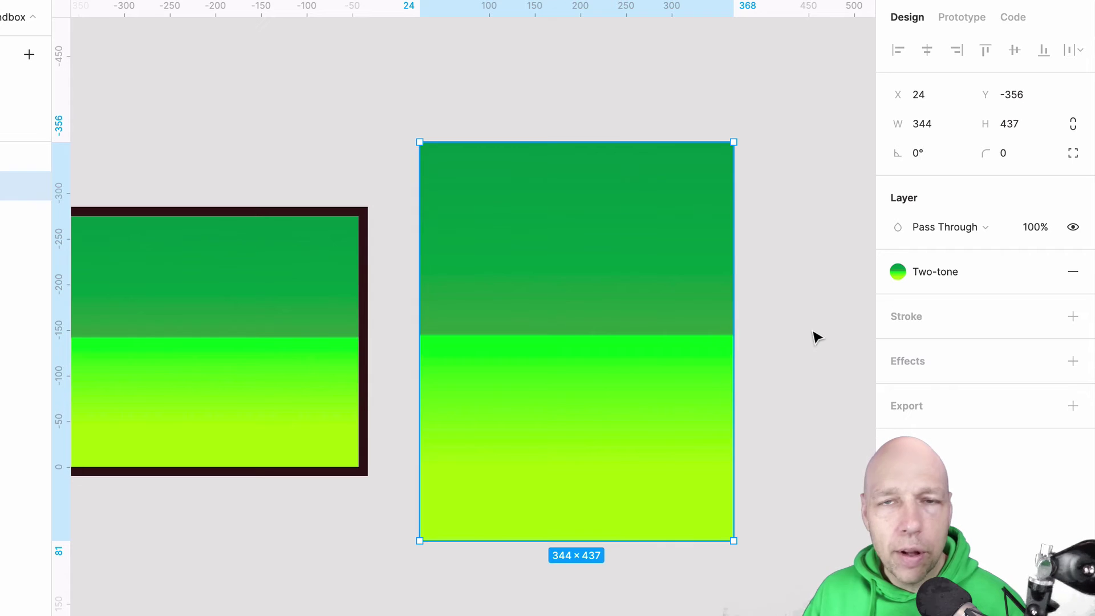
# Step: Detach the Two-tone style from the frame and tilt its linear gradient angle
pyautogui.click(816, 336)
pyautogui.click(655, 334)
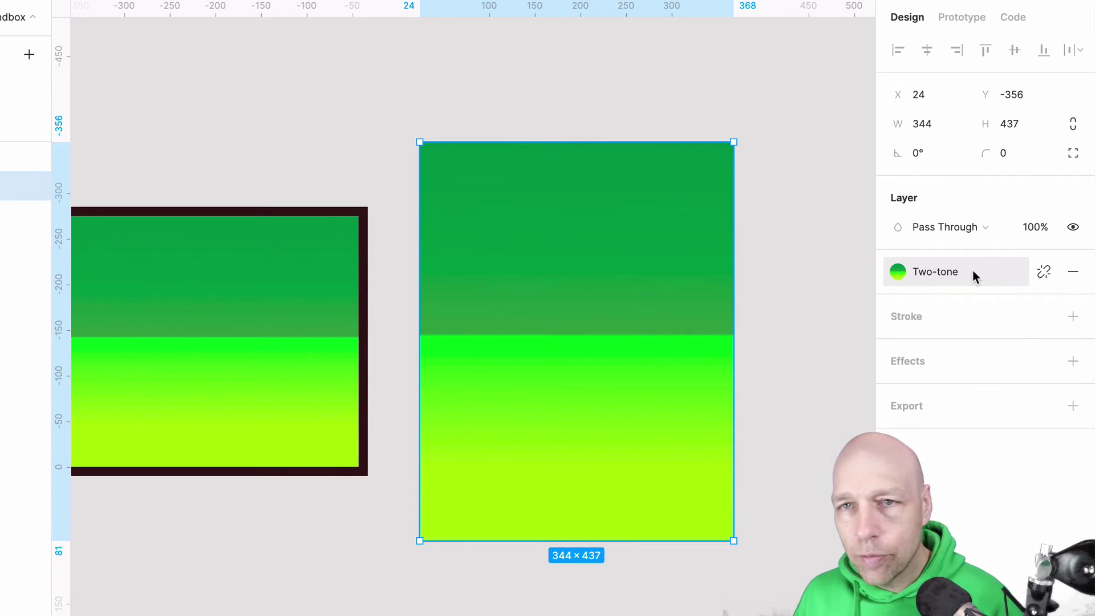
pyautogui.click(1041, 272)
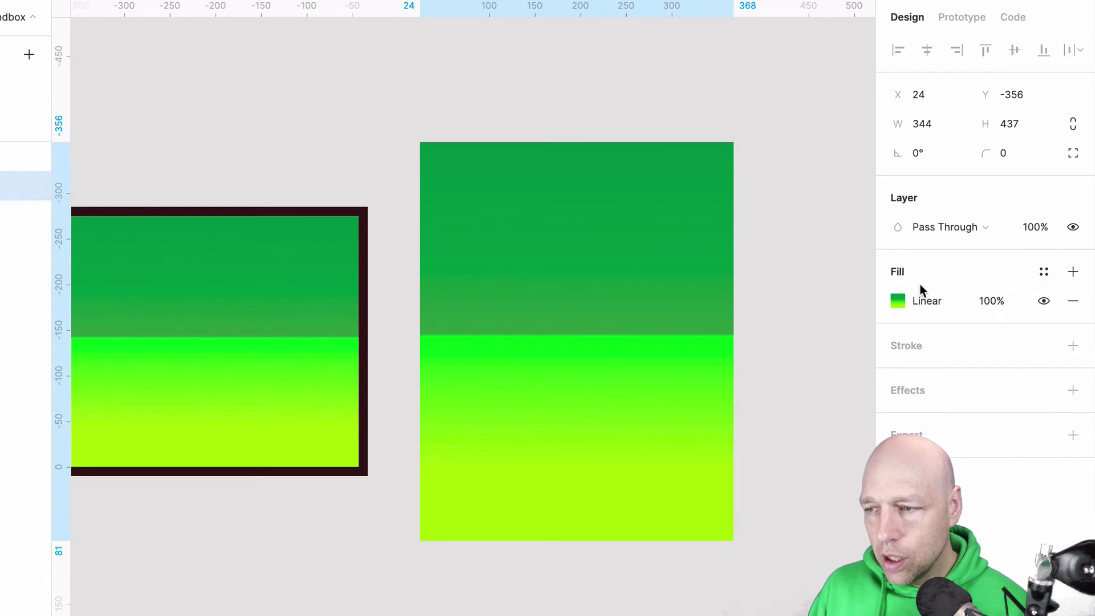
pyautogui.click(897, 300)
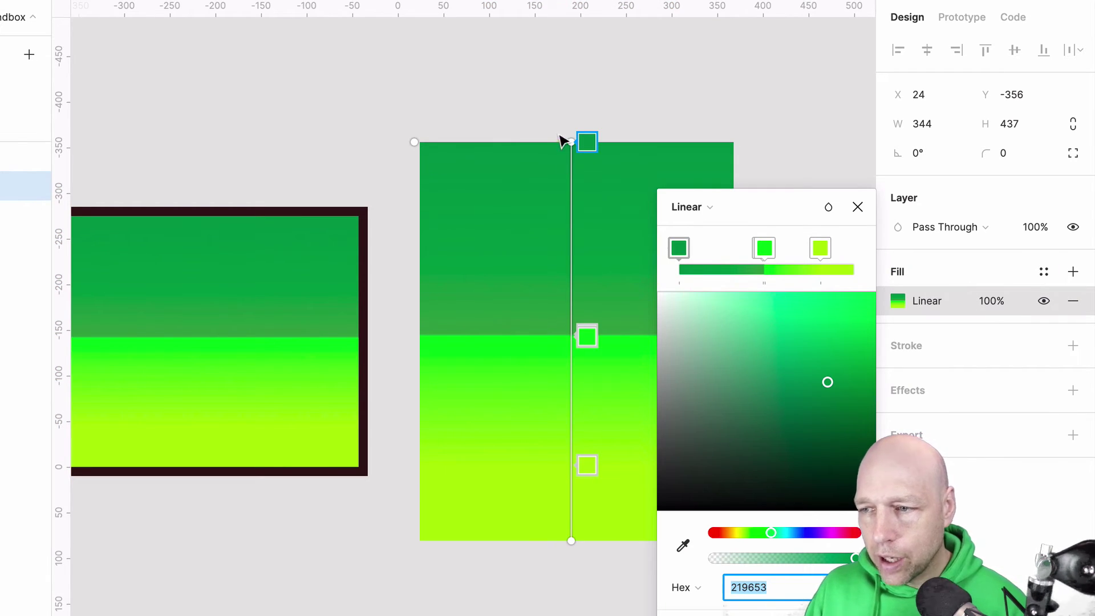
pyautogui.moveTo(567, 140); pyautogui.dragTo(429, 311)
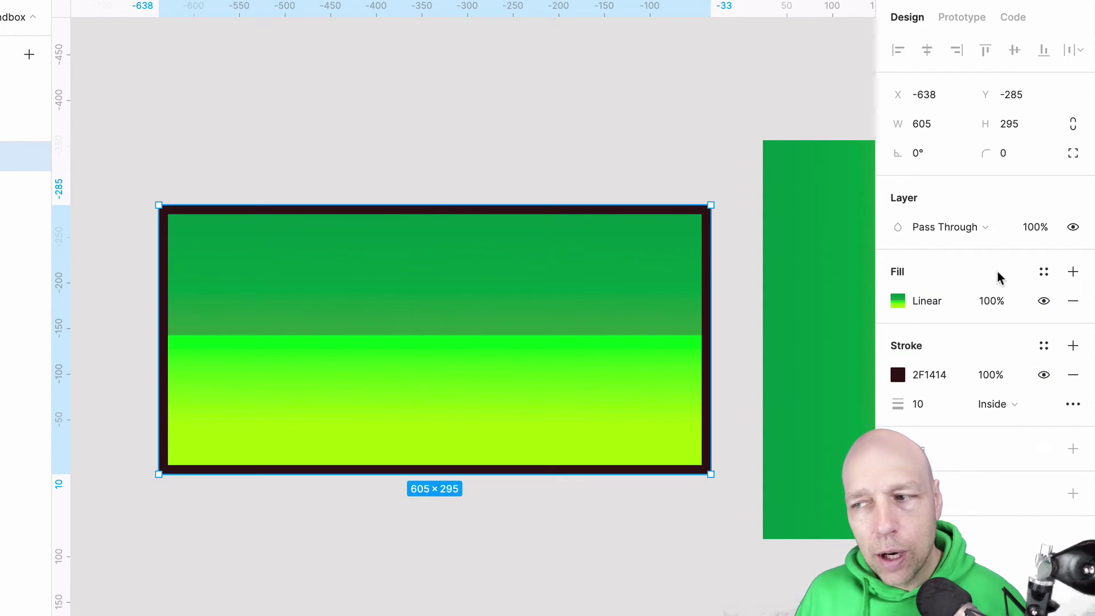
# Step: Add a second fill to the 605 × 295 rectangle and make it a radial gradient
pyautogui.click(1072, 273)
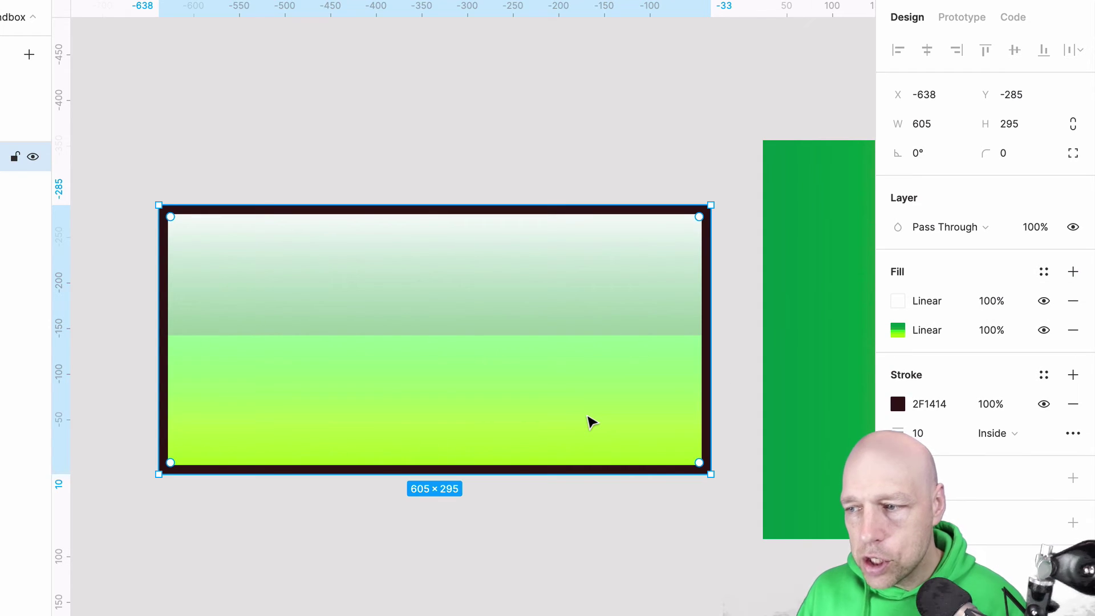
pyautogui.click(898, 300)
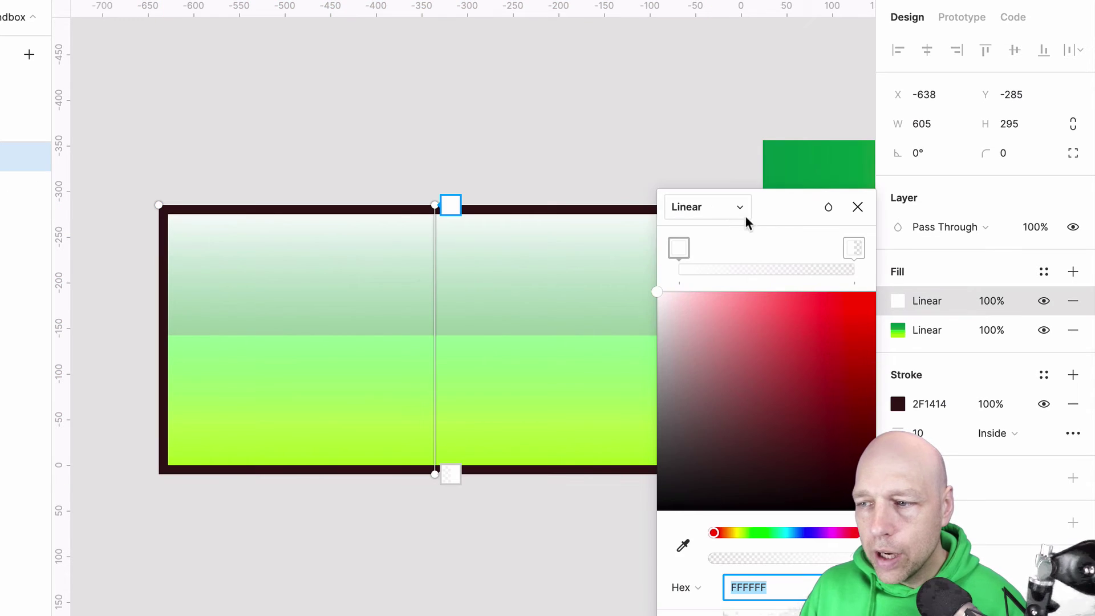
pyautogui.click(717, 208)
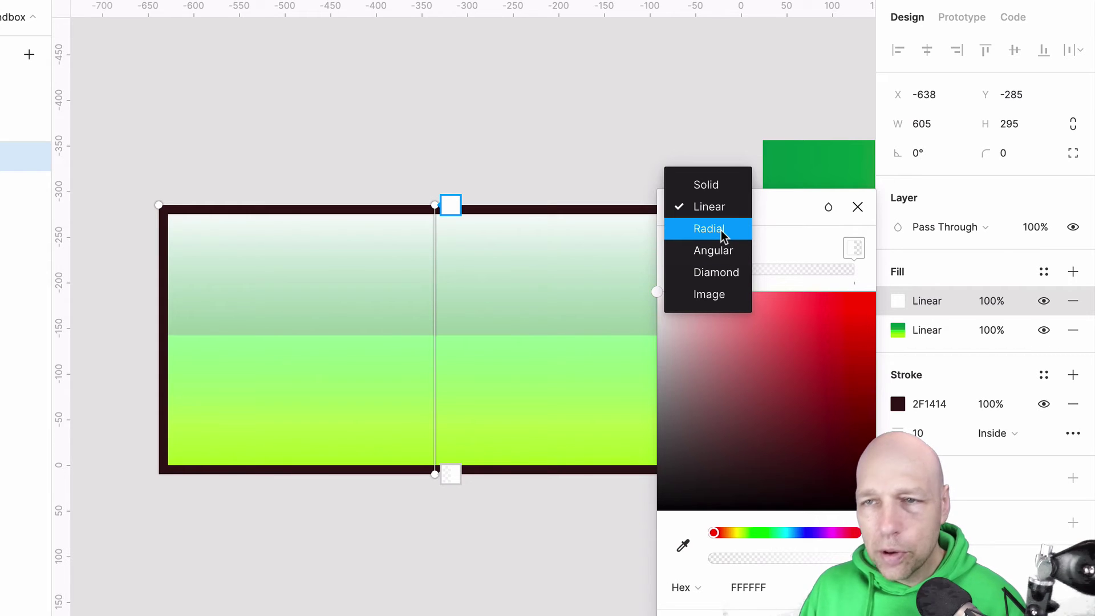
pyautogui.click(709, 229)
pyautogui.hscroll(1, 163, 282)
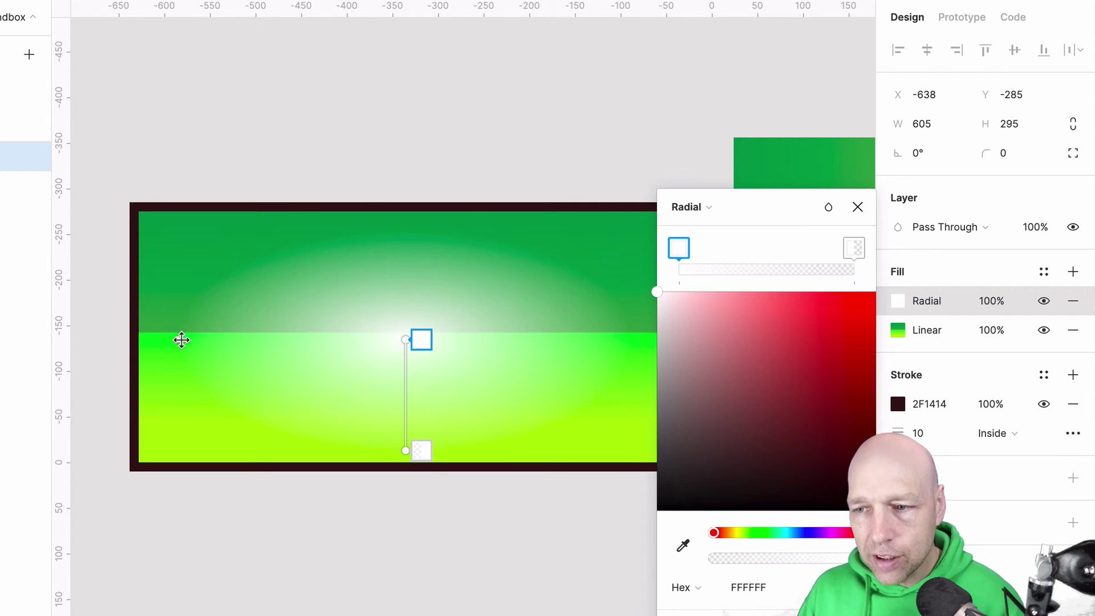
# Step: Resize and move the radial glow toward the rectangle's lower left, widening its solid area
pyautogui.moveTo(178, 340); pyautogui.dragTo(295, 340)
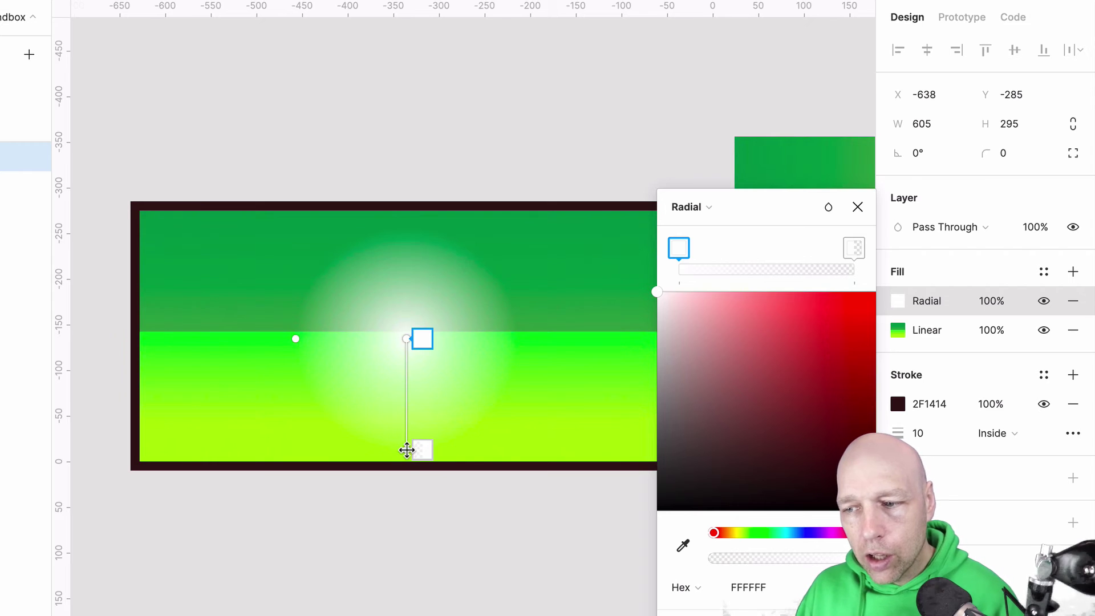
pyautogui.moveTo(407, 449); pyautogui.dragTo(406, 615)
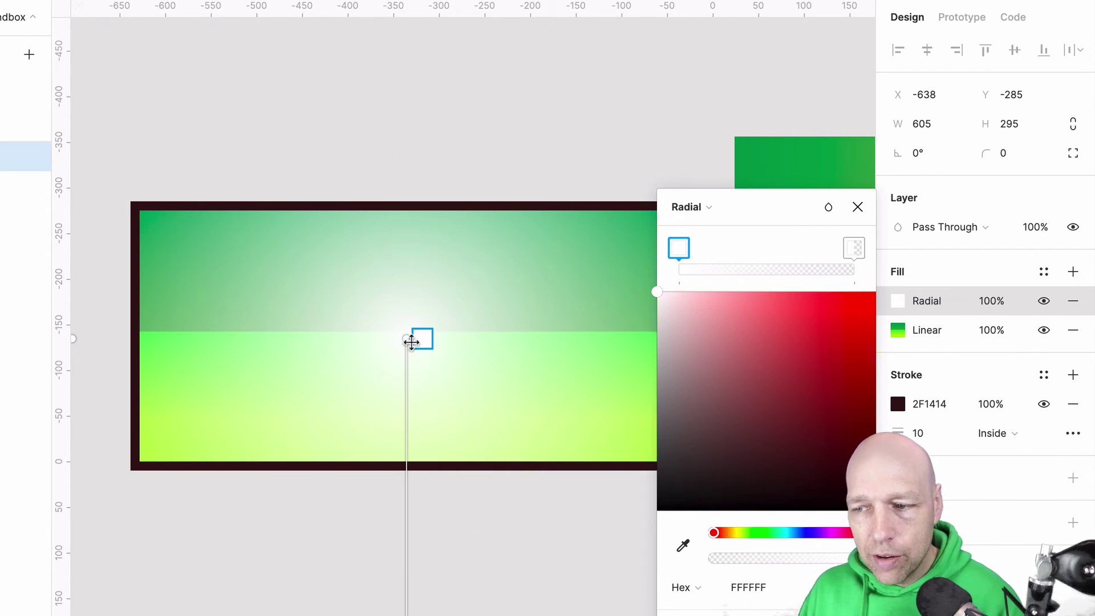
pyautogui.moveTo(409, 339); pyautogui.dragTo(553, 494)
pyautogui.moveTo(450, 472); pyautogui.dragTo(303, 412)
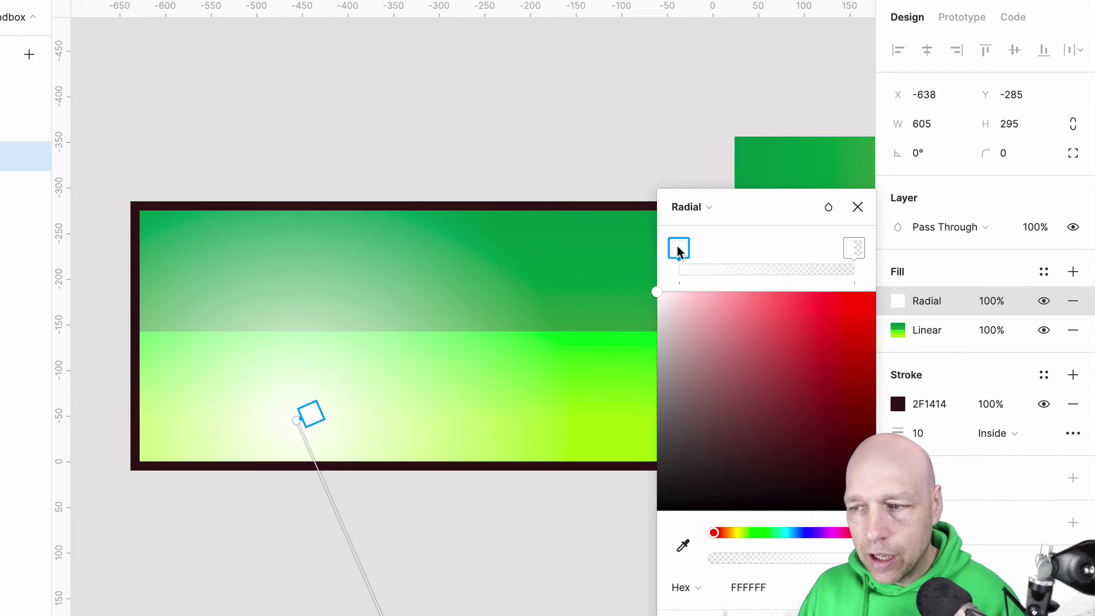
pyautogui.moveTo(679, 248); pyautogui.dragTo(860, 254)
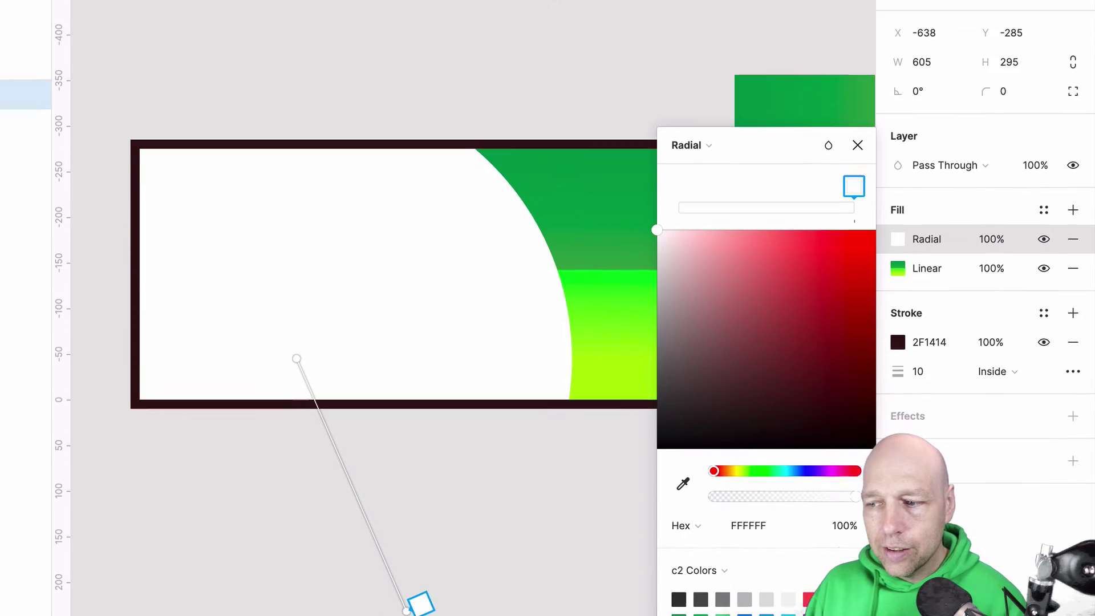
# Step: Set the radial fill's opacity to 30%, then change it to 50%
pyautogui.click(844, 525)
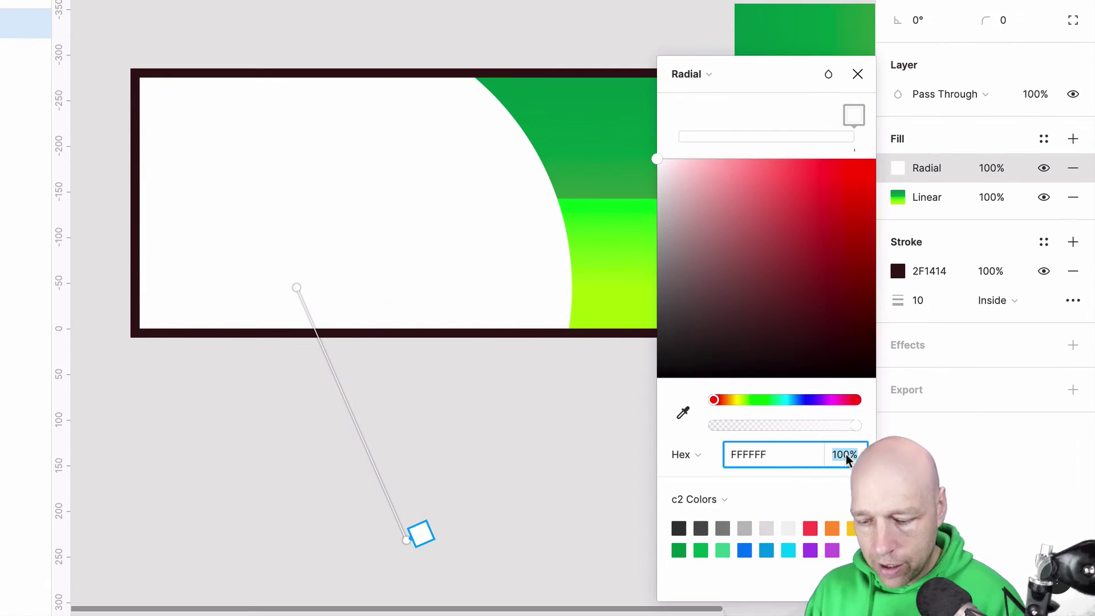
pyautogui.write('30')
pyautogui.press('Return')
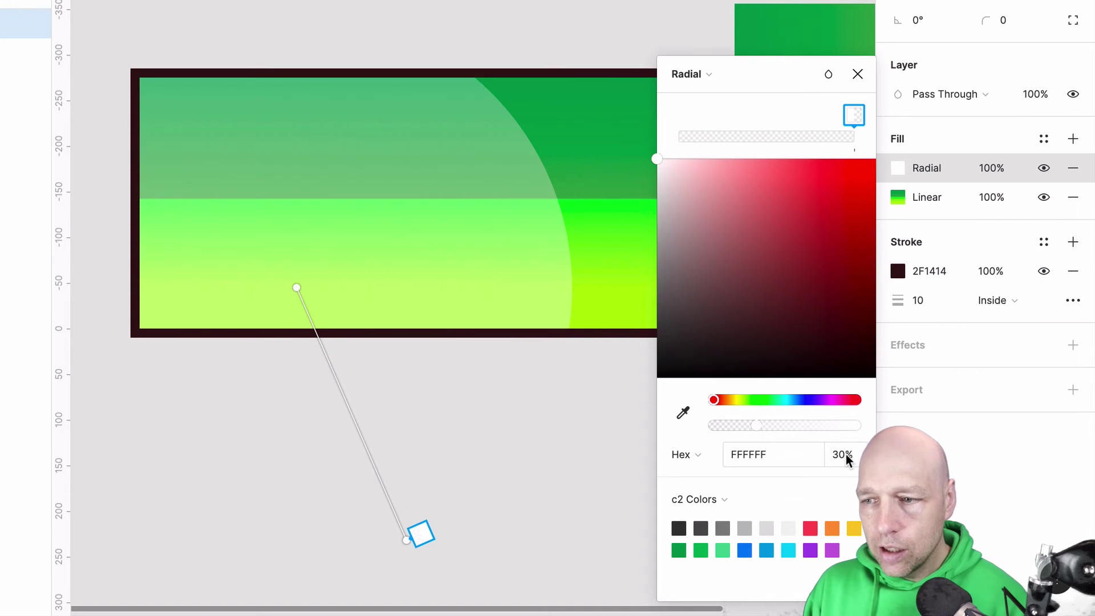
pyautogui.click(847, 454)
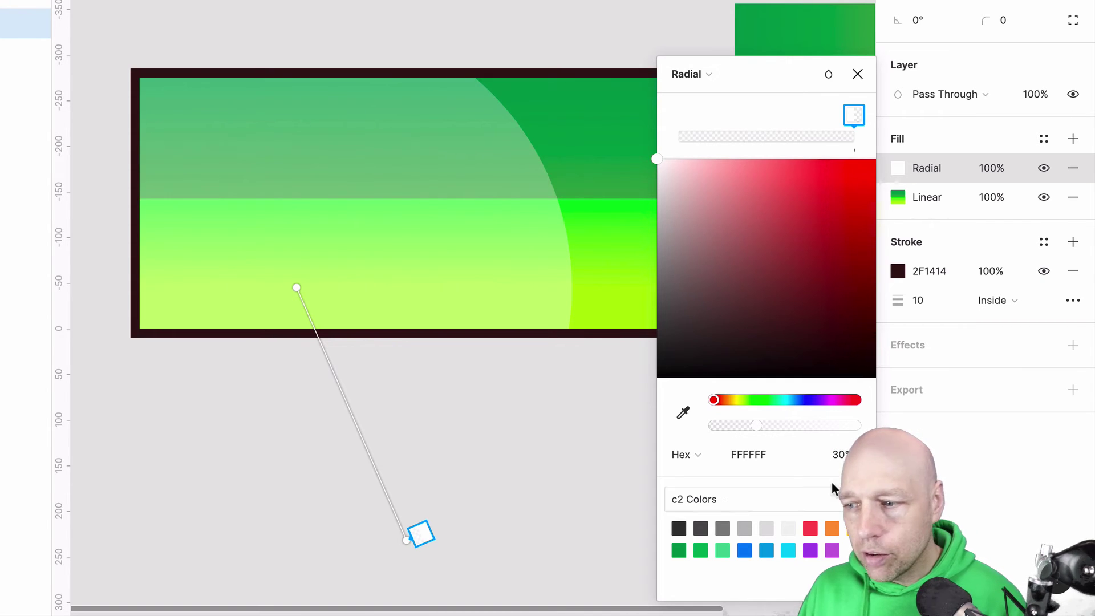
pyautogui.write('50')
pyautogui.press('Return')
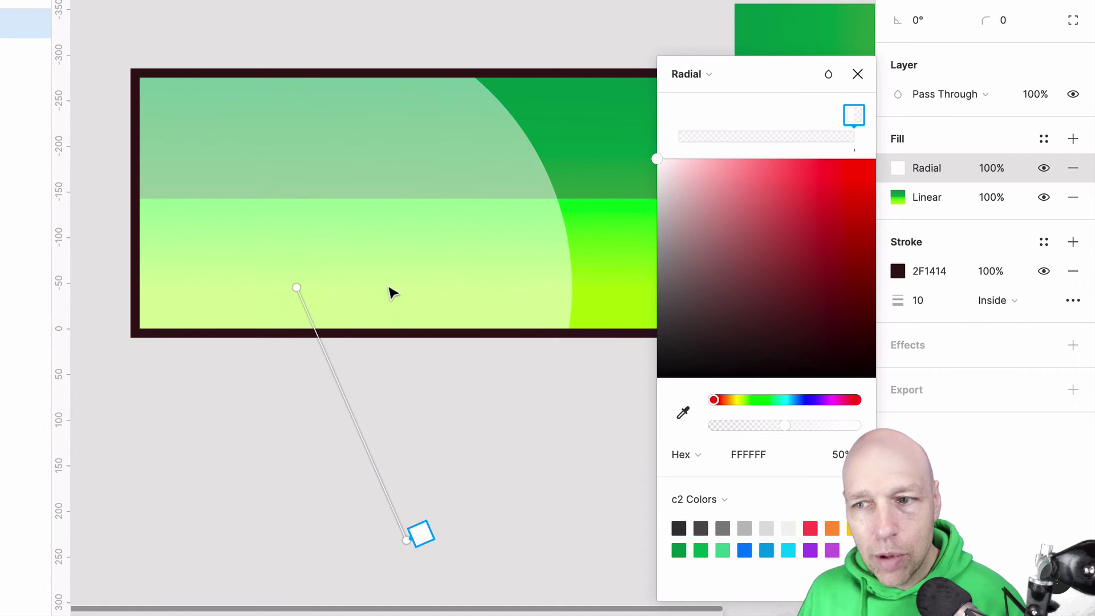
# Step: Shape the radial gradient into a hard-edged black 000000 circle at 30% opacity
pyautogui.moveTo(405, 538); pyautogui.dragTo(361, 467)
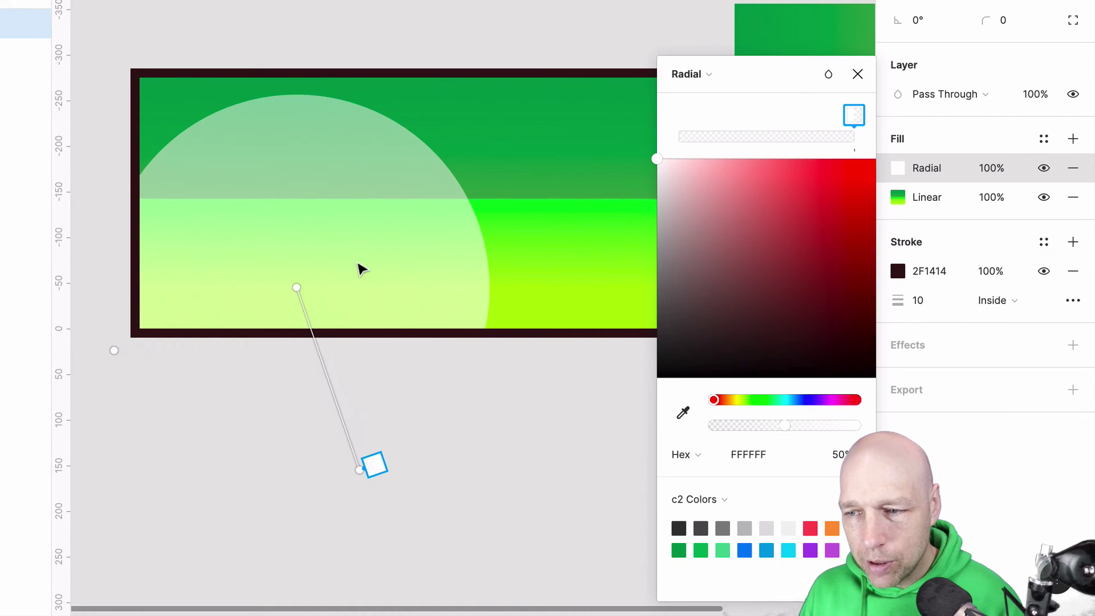
pyautogui.moveTo(298, 288); pyautogui.dragTo(291, 257)
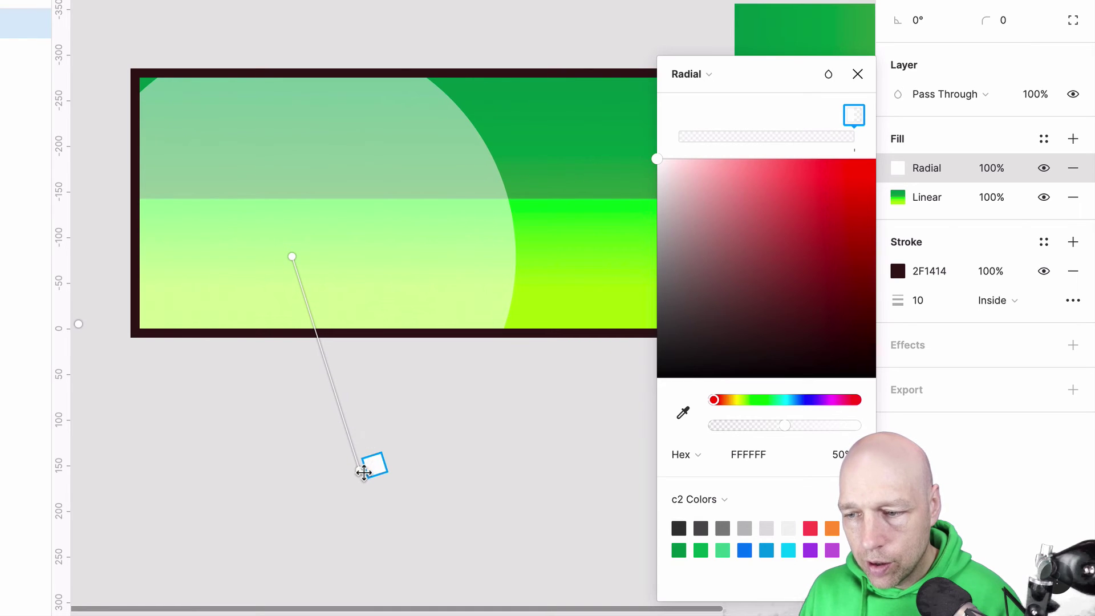
pyautogui.moveTo(361, 466); pyautogui.dragTo(356, 444)
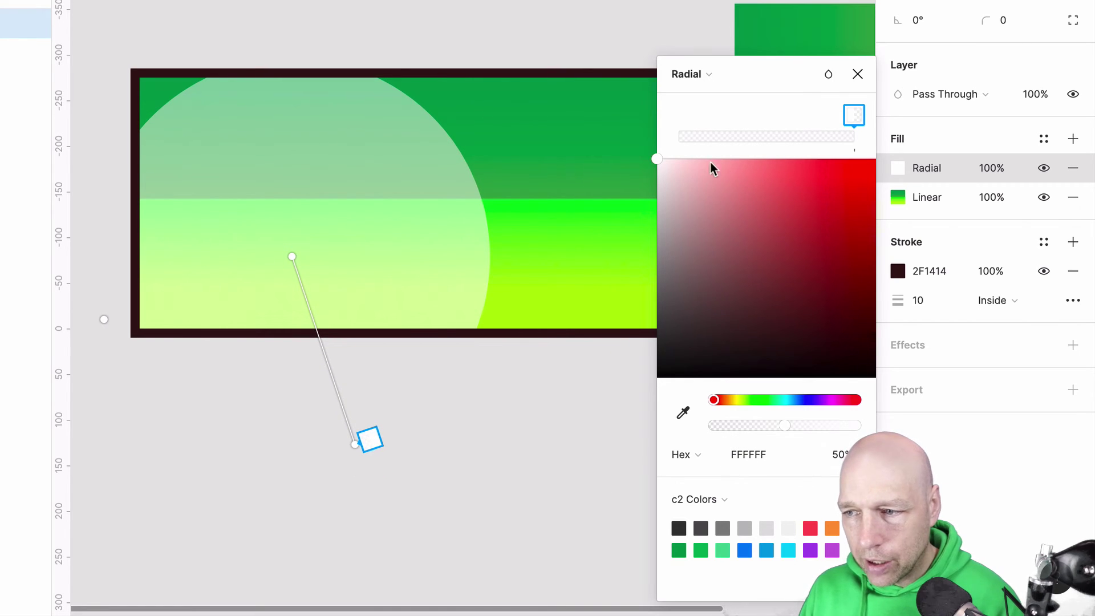
pyautogui.moveTo(690, 279); pyautogui.dragTo(655, 393)
pyautogui.click(815, 456)
pyautogui.write('30')
pyautogui.press('Return')
pyautogui.click(567, 68)
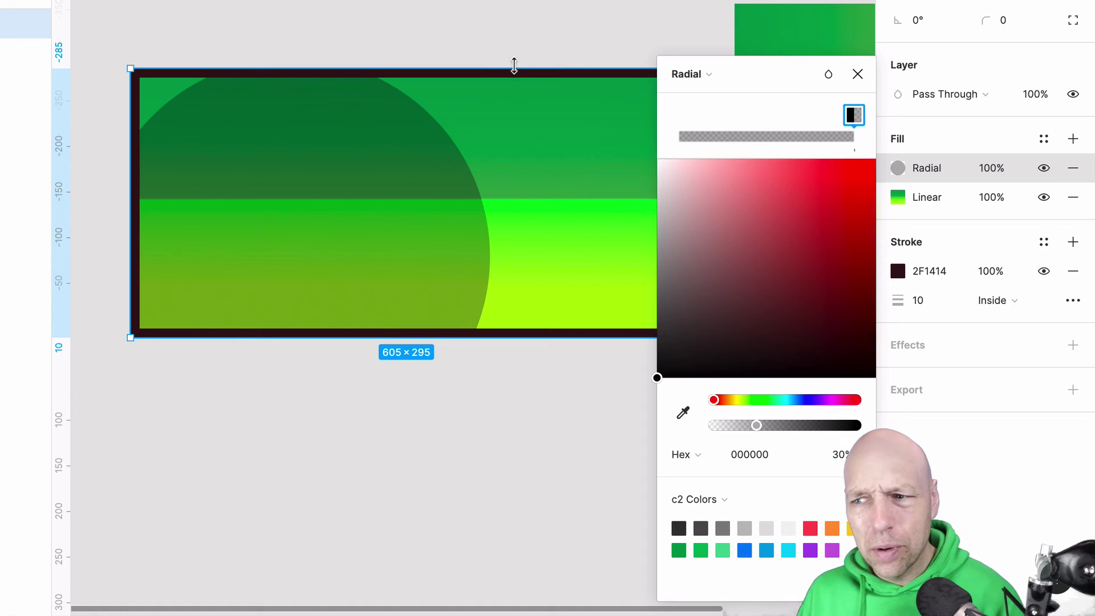
pyautogui.click(637, 18)
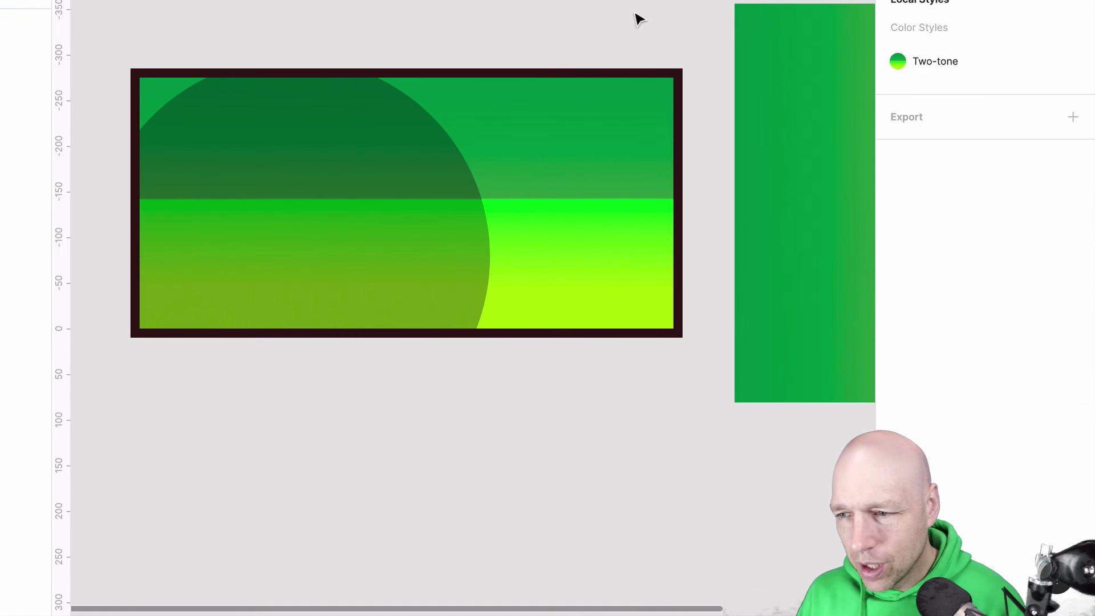
pyautogui.click(618, 127)
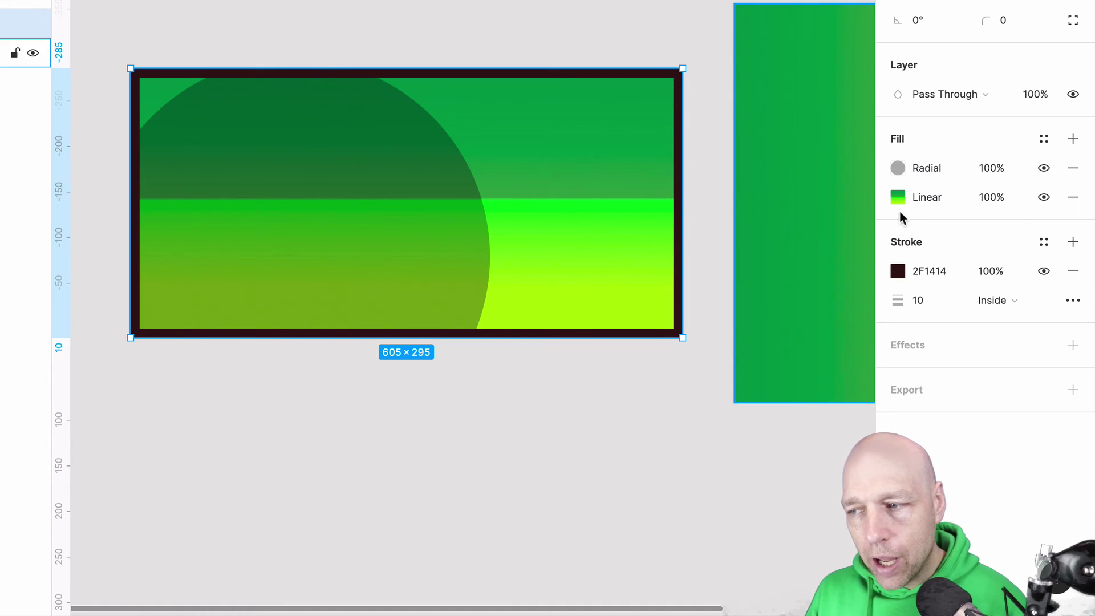
pyautogui.click(935, 175)
pyautogui.click(948, 197)
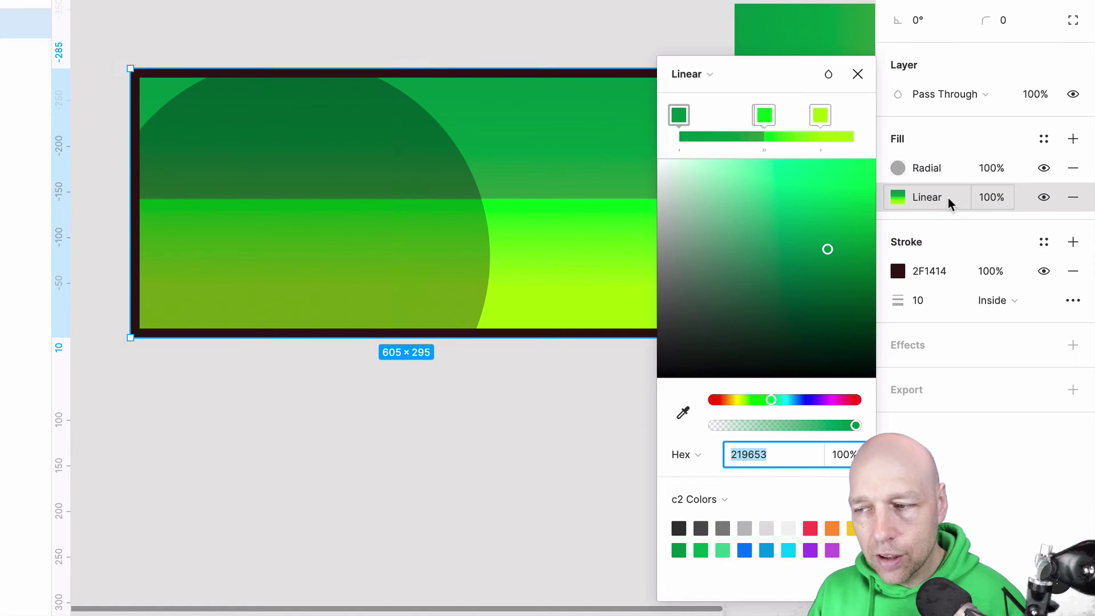
pyautogui.click(388, 155)
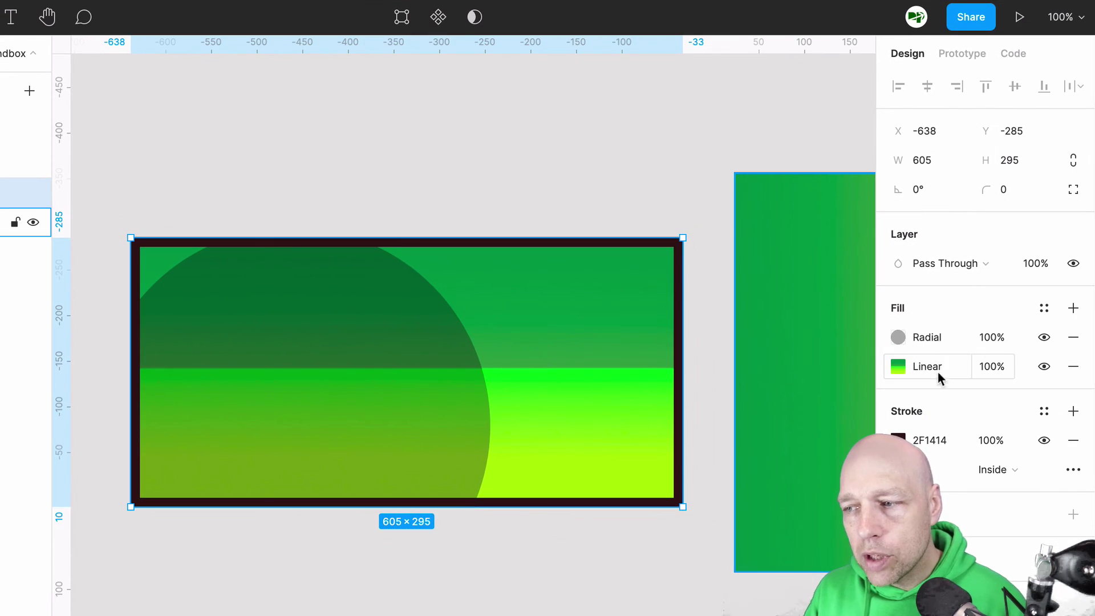
pyautogui.click(934, 368)
pyautogui.click(935, 342)
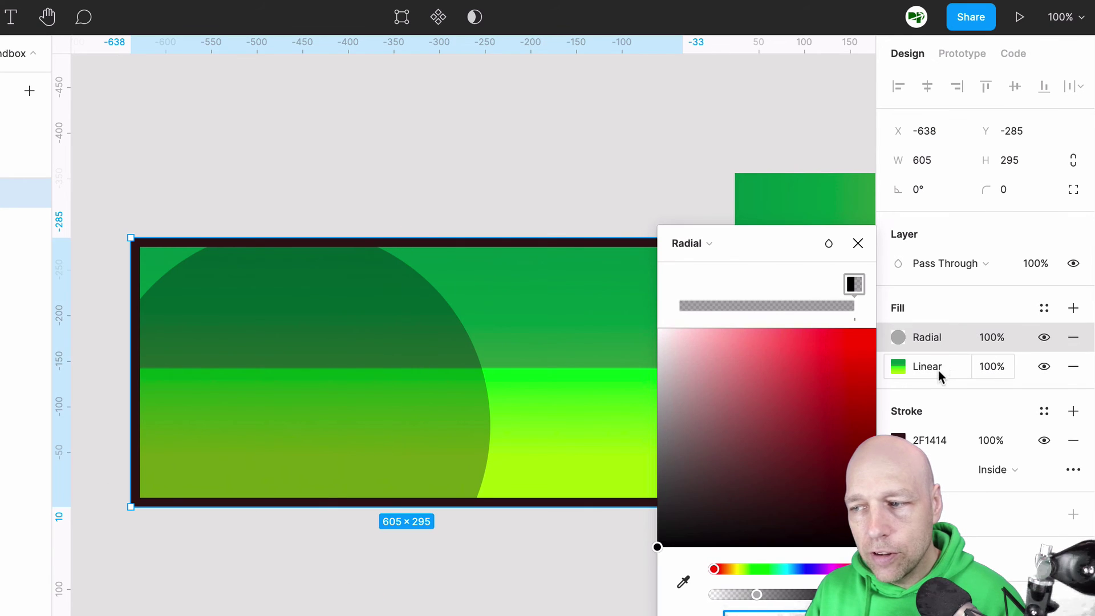
pyautogui.click(442, 118)
pyautogui.click(468, 328)
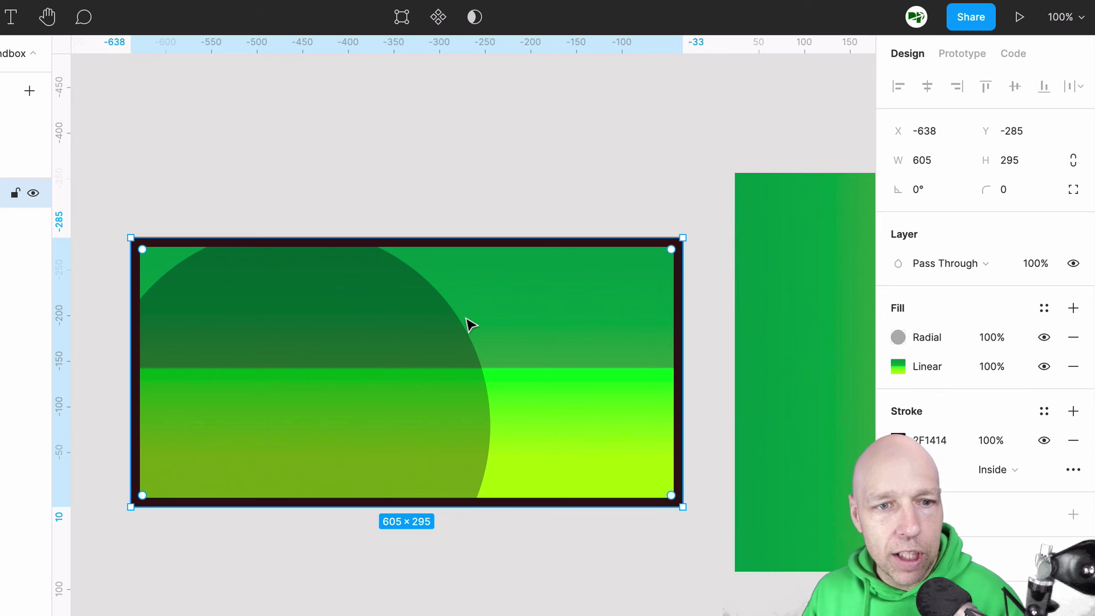
pyautogui.click(496, 116)
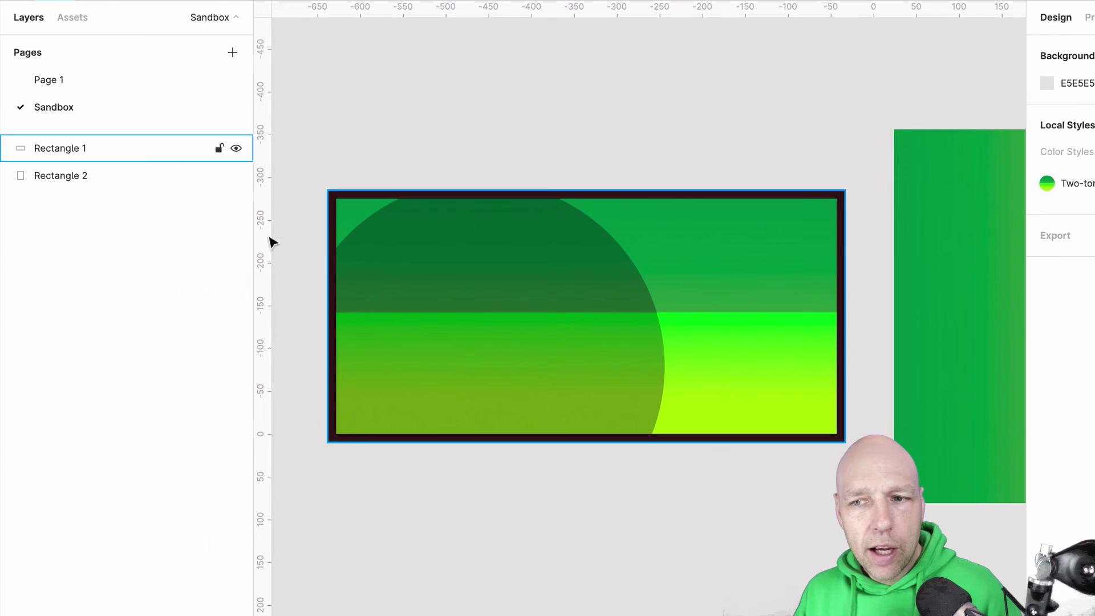
# Step: On Page 1, recolour the Frame 2 call-to-action button's fill bright green
pyautogui.click(60, 80)
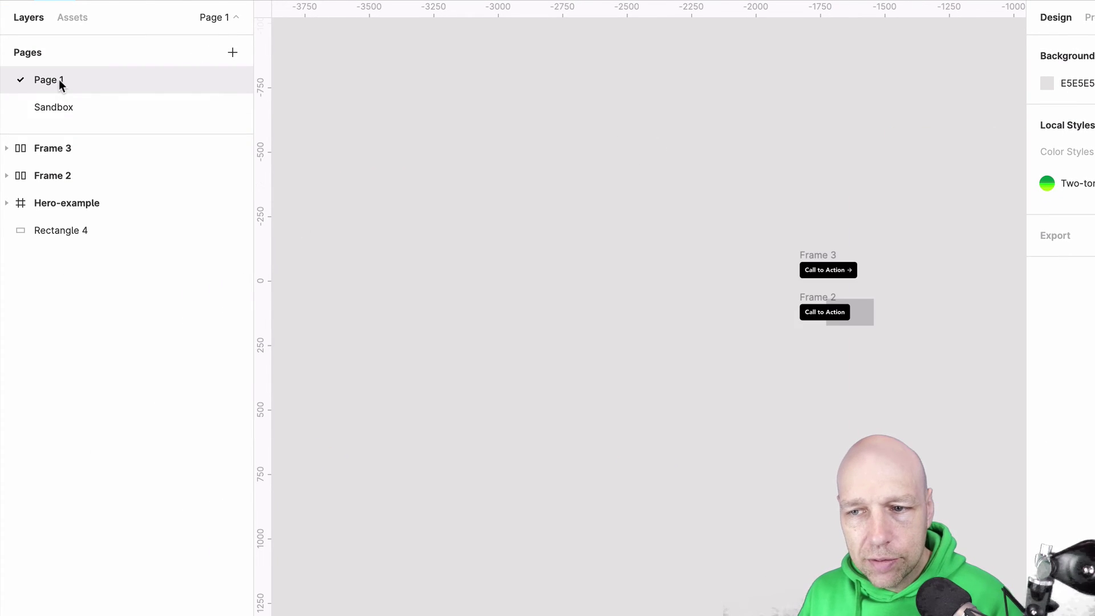
pyautogui.hscroll(5, 937, 291)
pyautogui.hscroll(-3, 936, 290)
pyautogui.hscroll(2, 936, 291)
pyautogui.scroll(5, 522, 279)
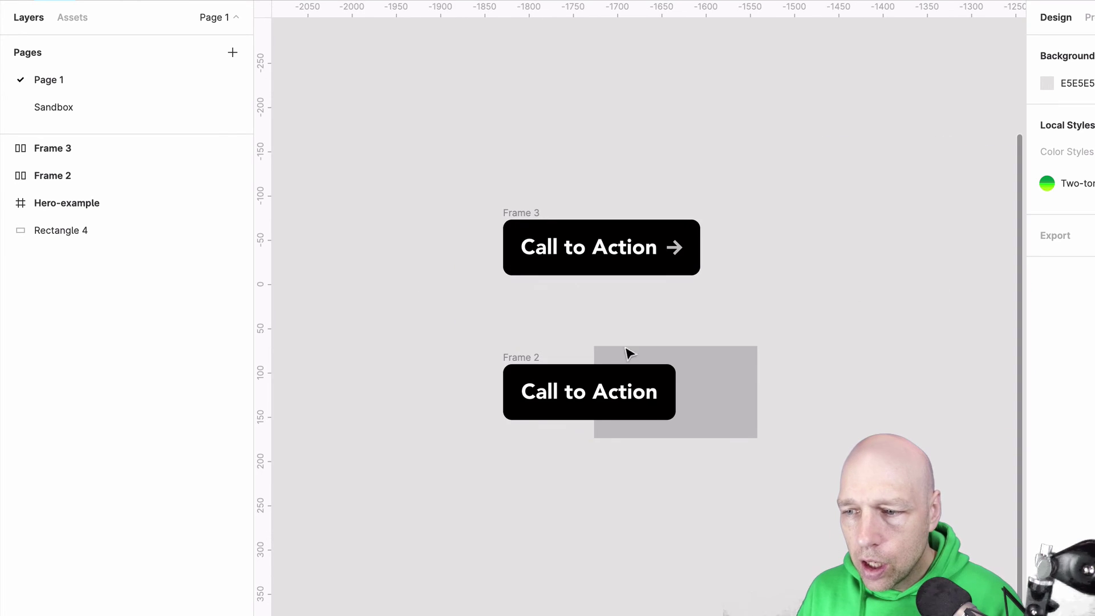
pyautogui.click(528, 374)
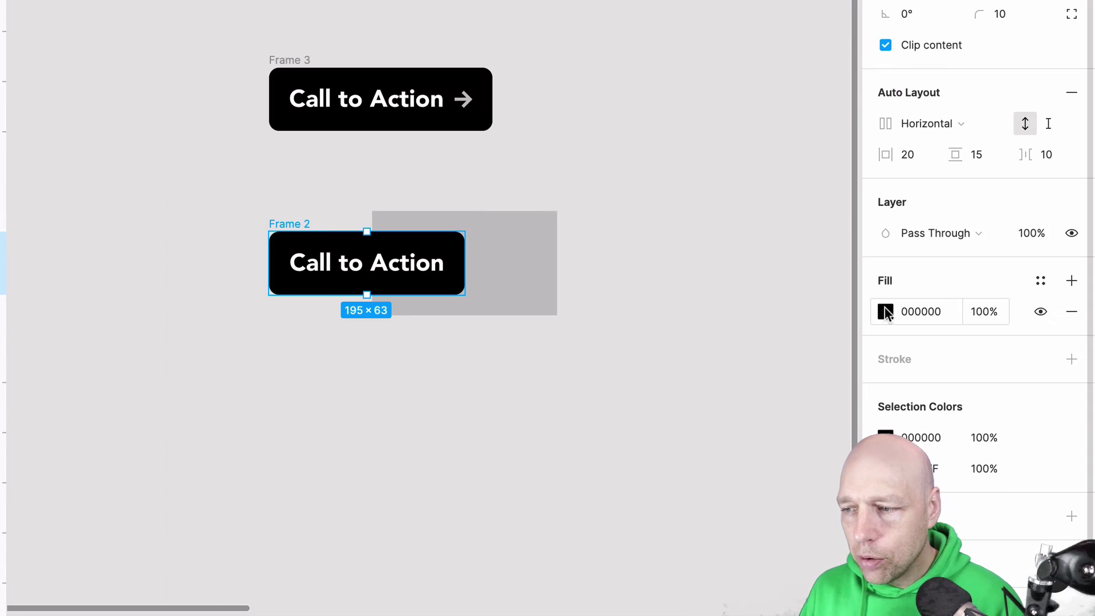
pyautogui.click(885, 311)
pyautogui.moveTo(757, 388); pyautogui.dragTo(736, 388)
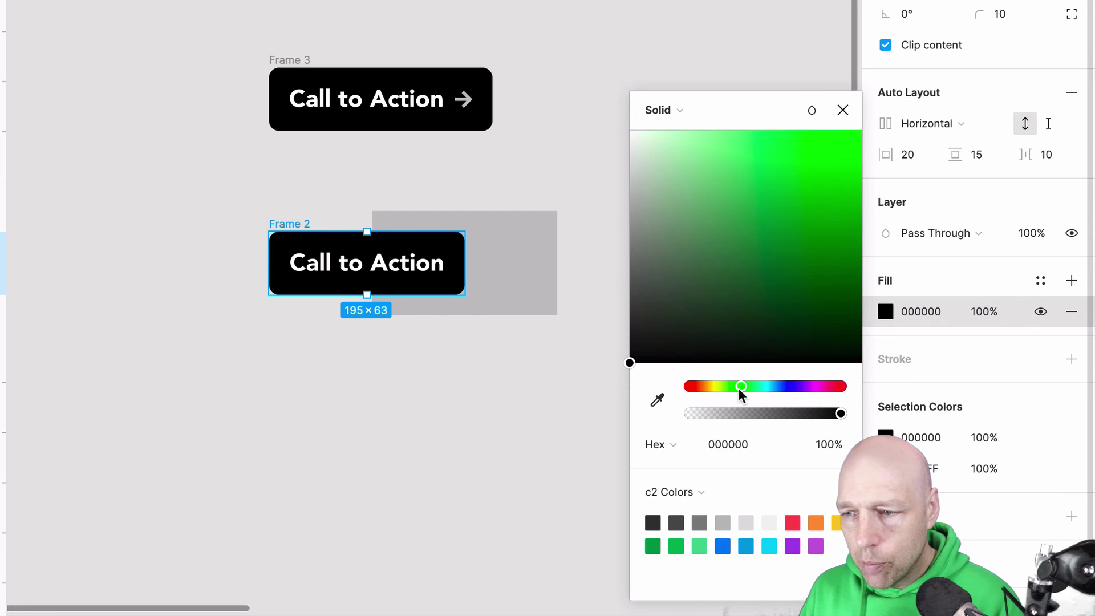
pyautogui.moveTo(784, 268); pyautogui.dragTo(885, 121)
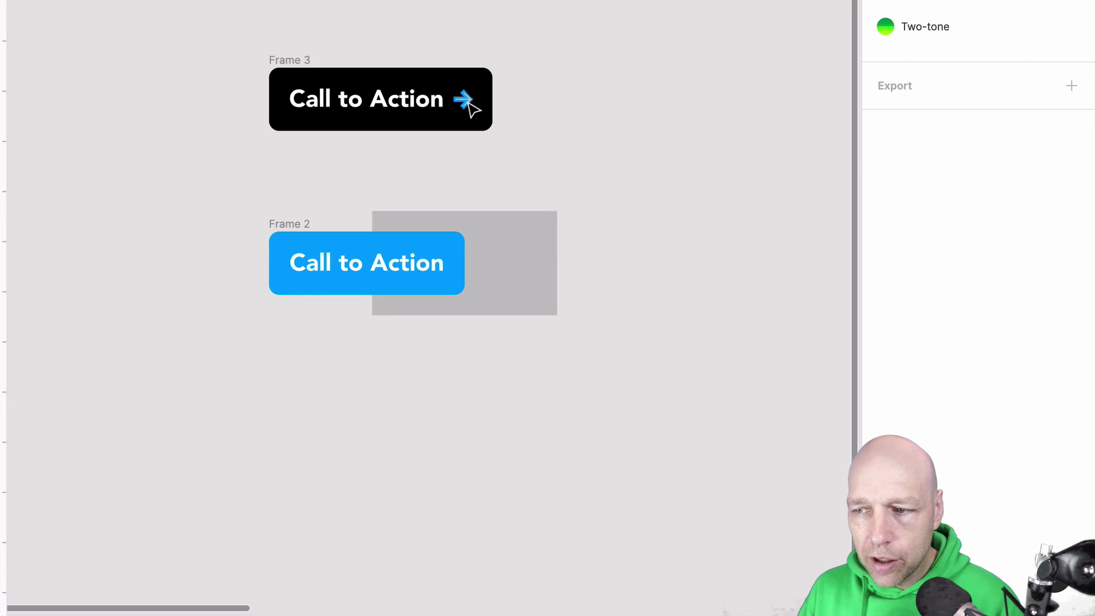
# Step: Recolour the black button's arrow to lime yellow-green BDFF00
pyautogui.click(469, 103)
pyautogui.click(885, 140)
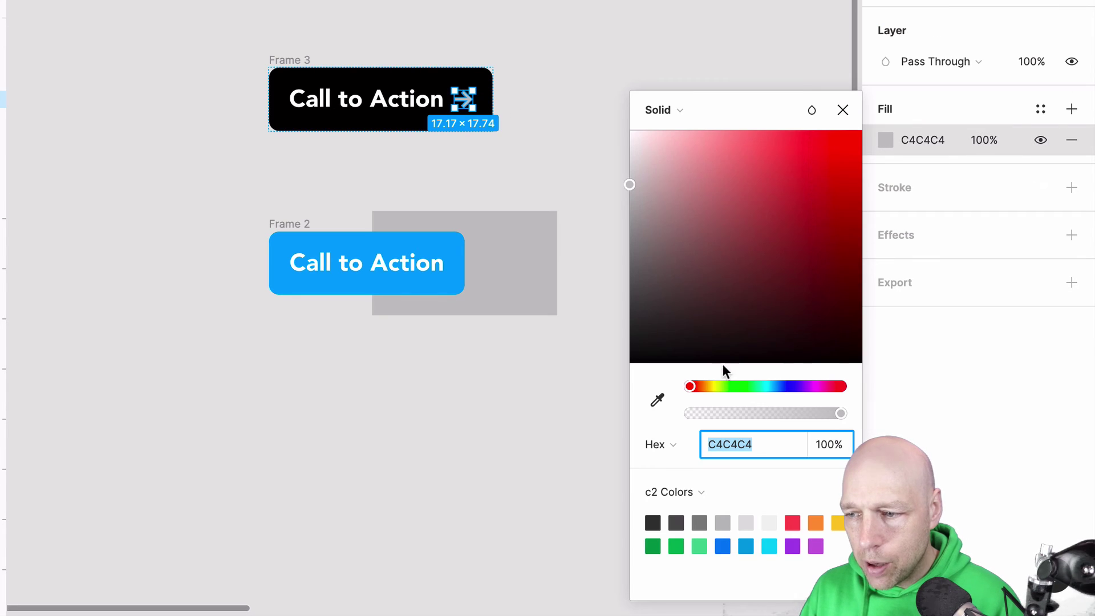
pyautogui.moveTo(720, 386); pyautogui.dragTo(720, 386)
pyautogui.moveTo(759, 274); pyautogui.dragTo(888, 84)
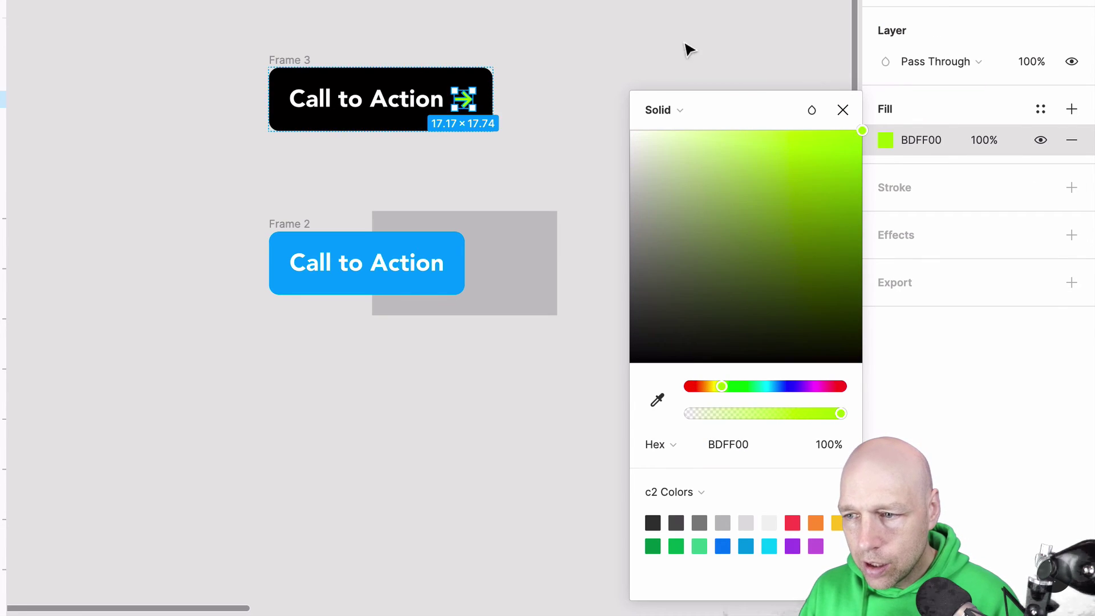
pyautogui.click(620, 25)
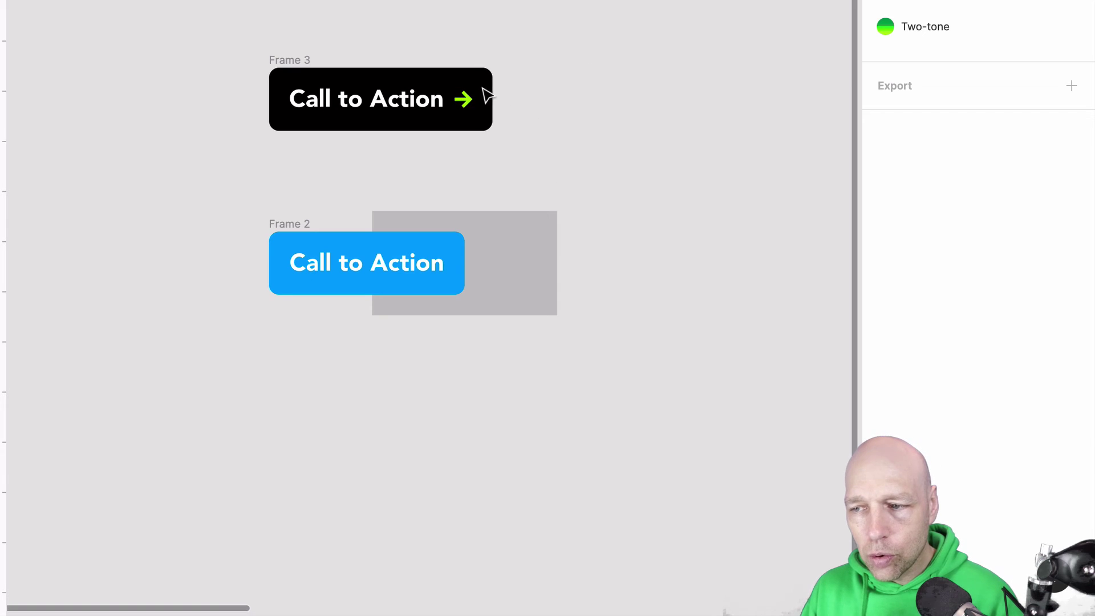
# Step: Select the blue Call to Action button, then the grey rectangle behind it
pyautogui.click(291, 225)
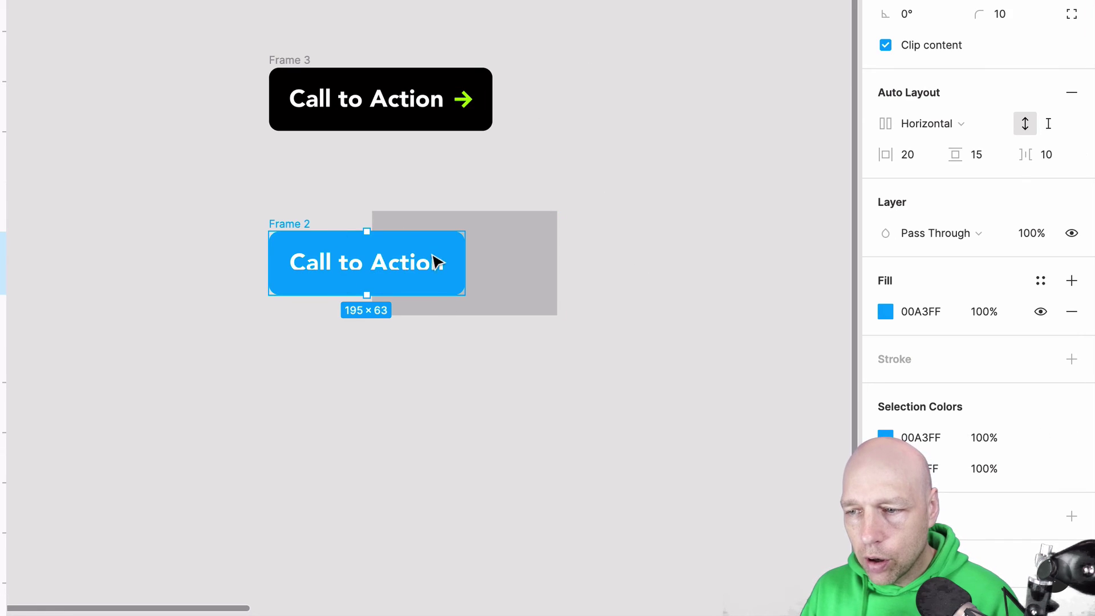
pyautogui.scroll(5, 439, 249)
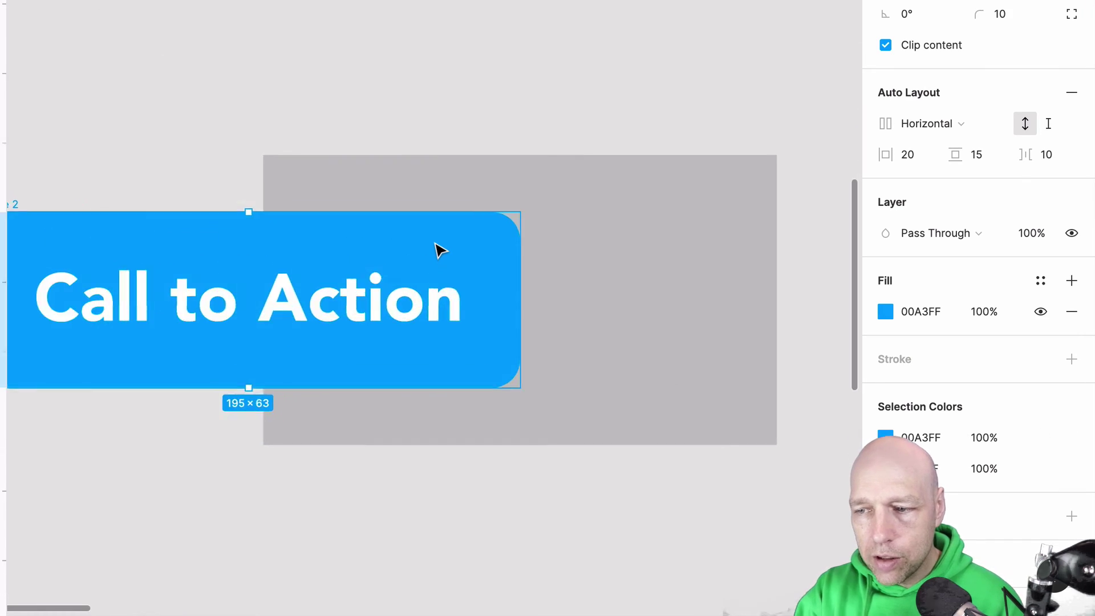
pyautogui.scroll(-2, 439, 249)
pyautogui.click(437, 248)
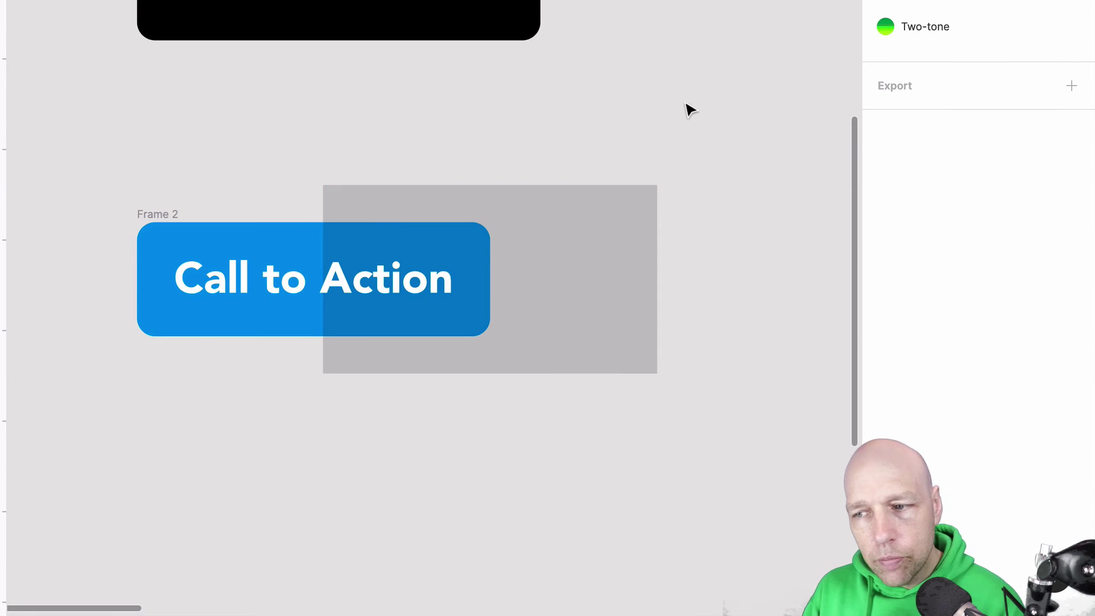
# Step: Go to the Hero-example frame, expand its layers and select Image-Background
pyautogui.press('n')
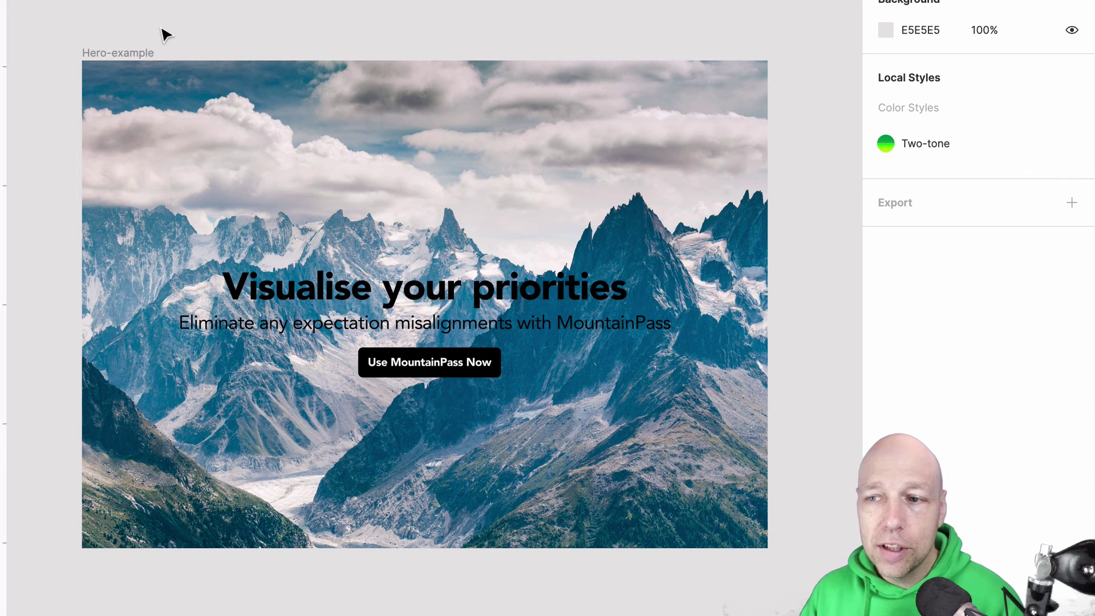
pyautogui.click(143, 52)
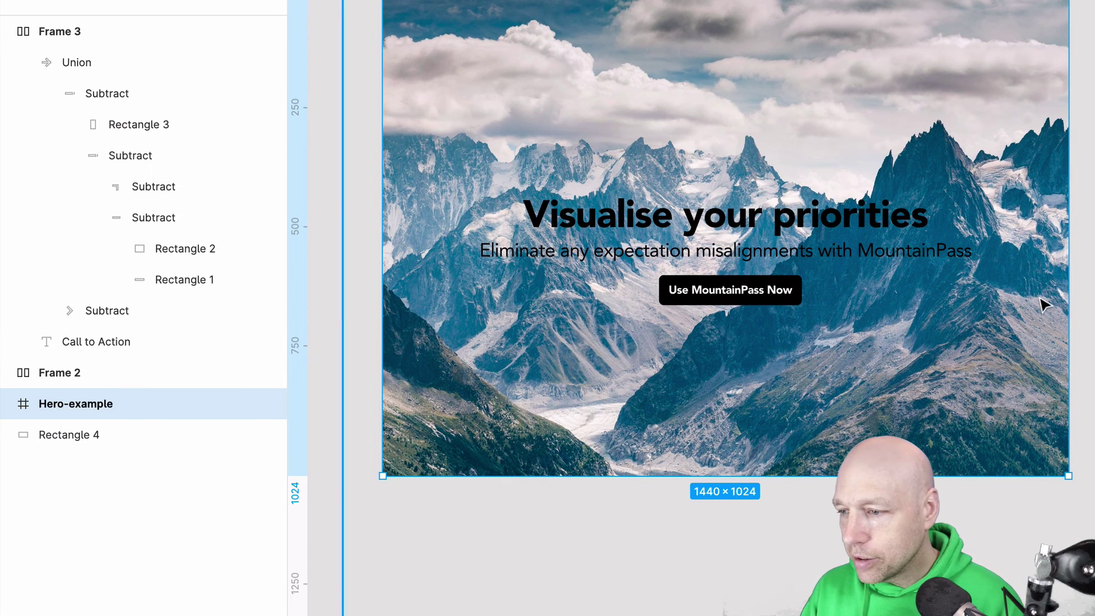
pyautogui.click(10, 404)
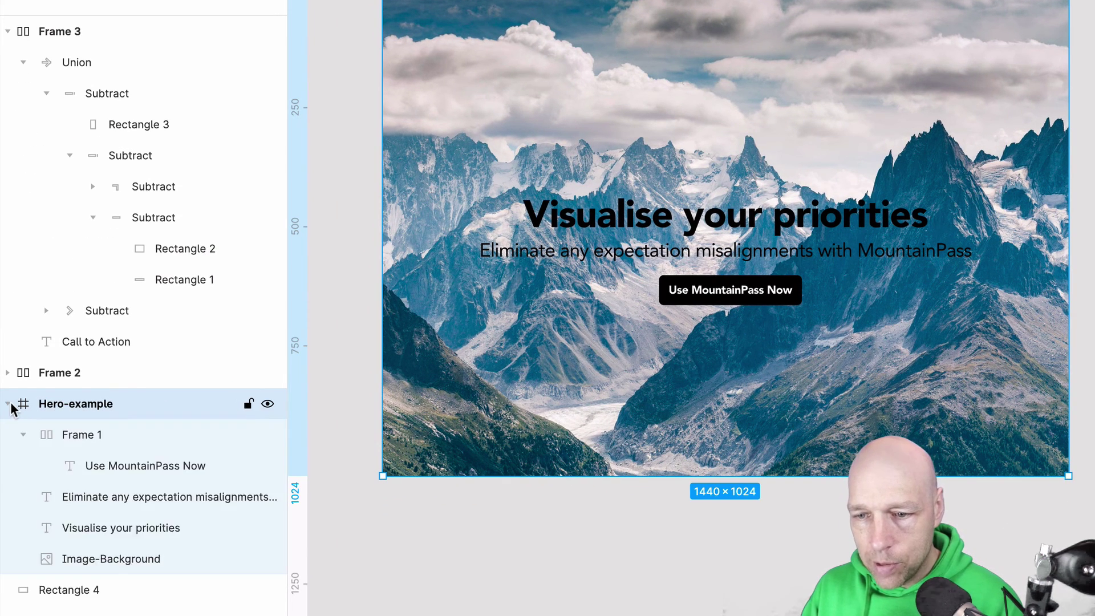
pyautogui.click(130, 564)
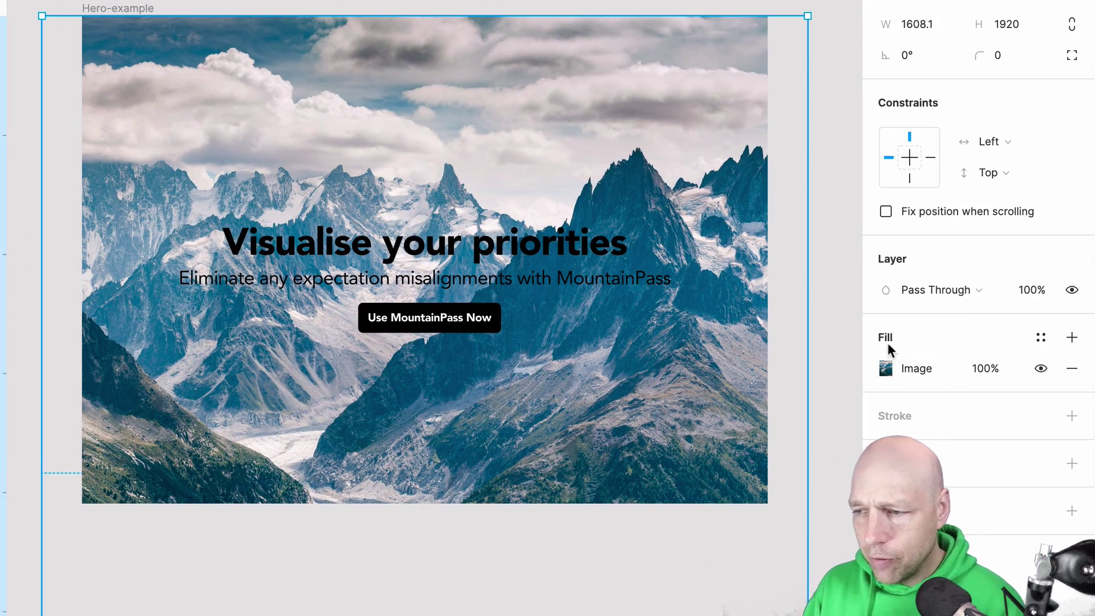
# Step: Add a solid white FFFFFF fill at 70% opacity over the background image
pyautogui.click(1070, 341)
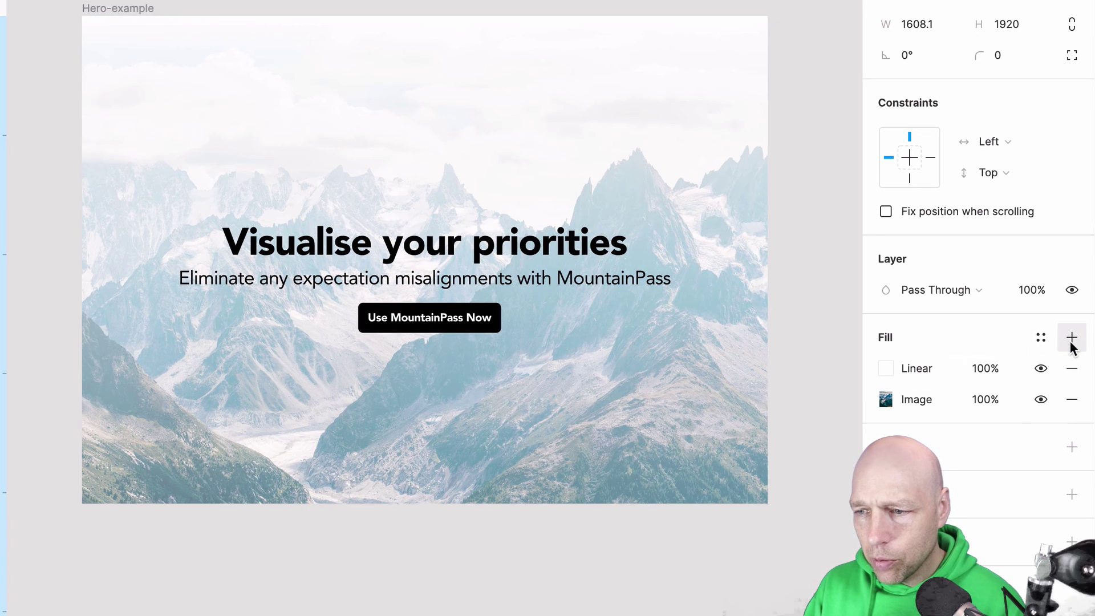
pyautogui.click(887, 367)
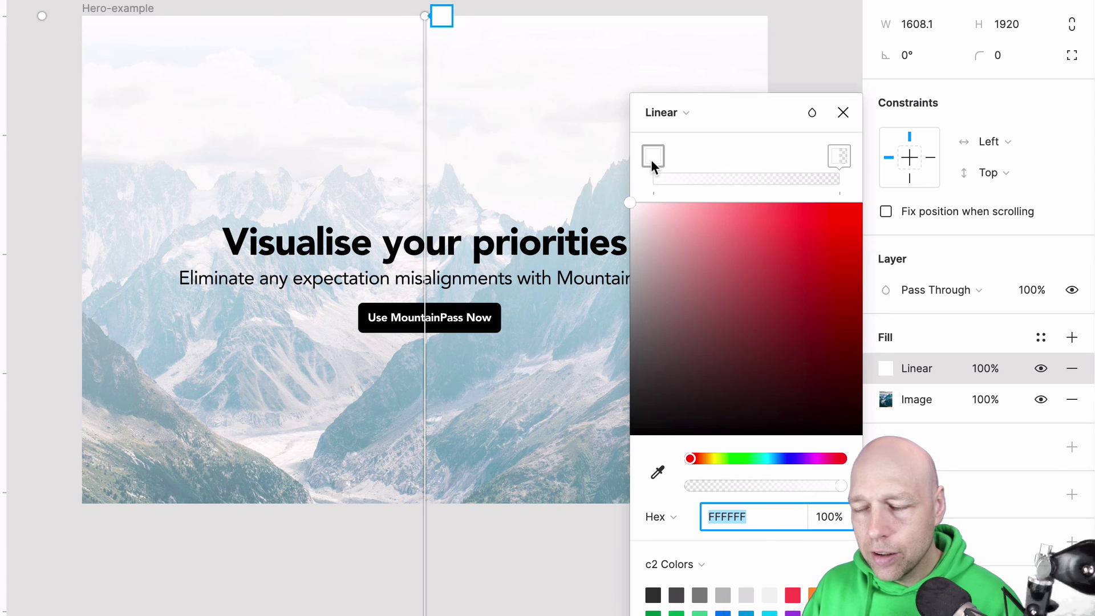
pyautogui.click(659, 114)
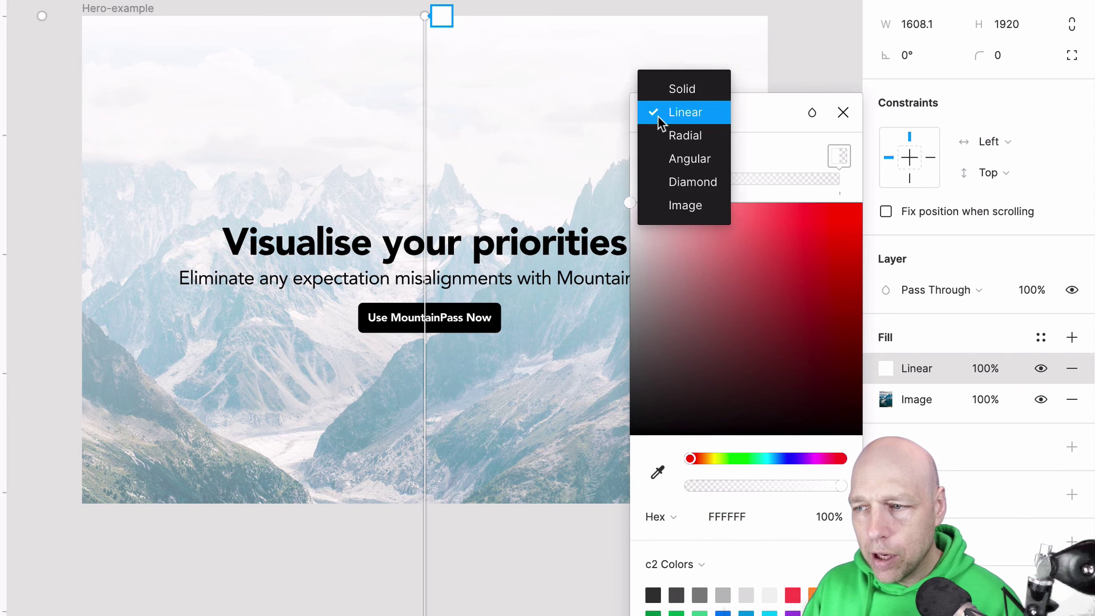
pyautogui.click(676, 92)
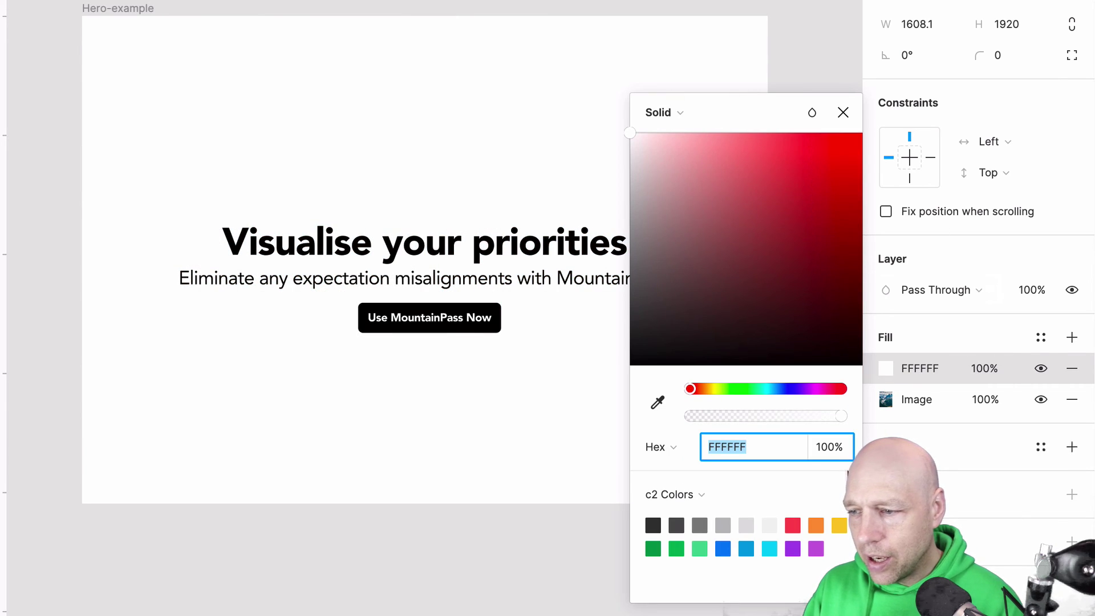
pyautogui.moveTo(816, 451); pyautogui.dragTo(829, 451)
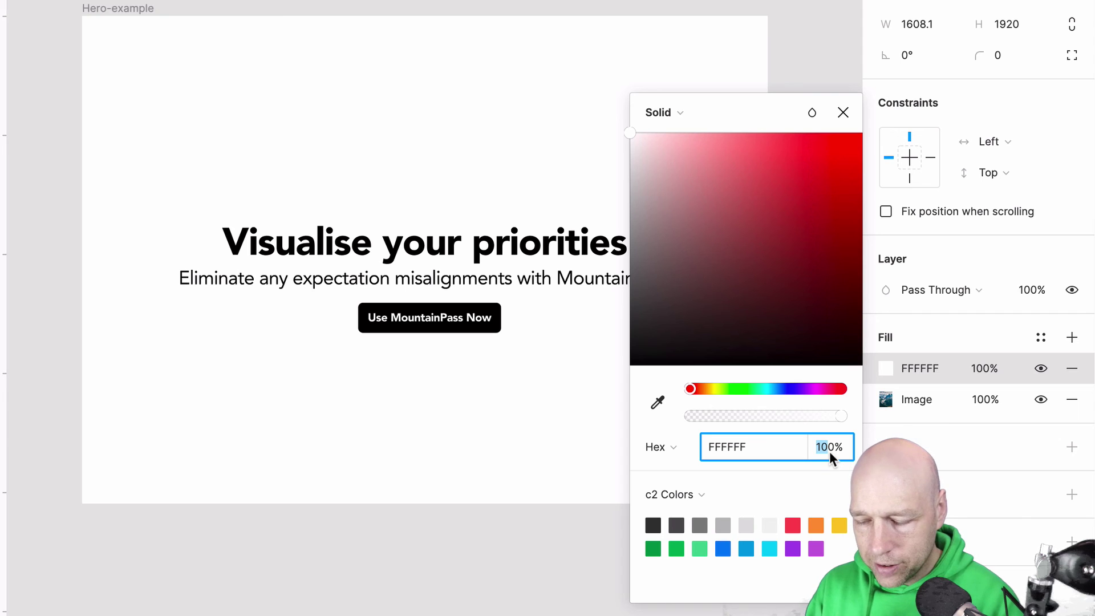
pyautogui.write('7')
pyautogui.press('Return')
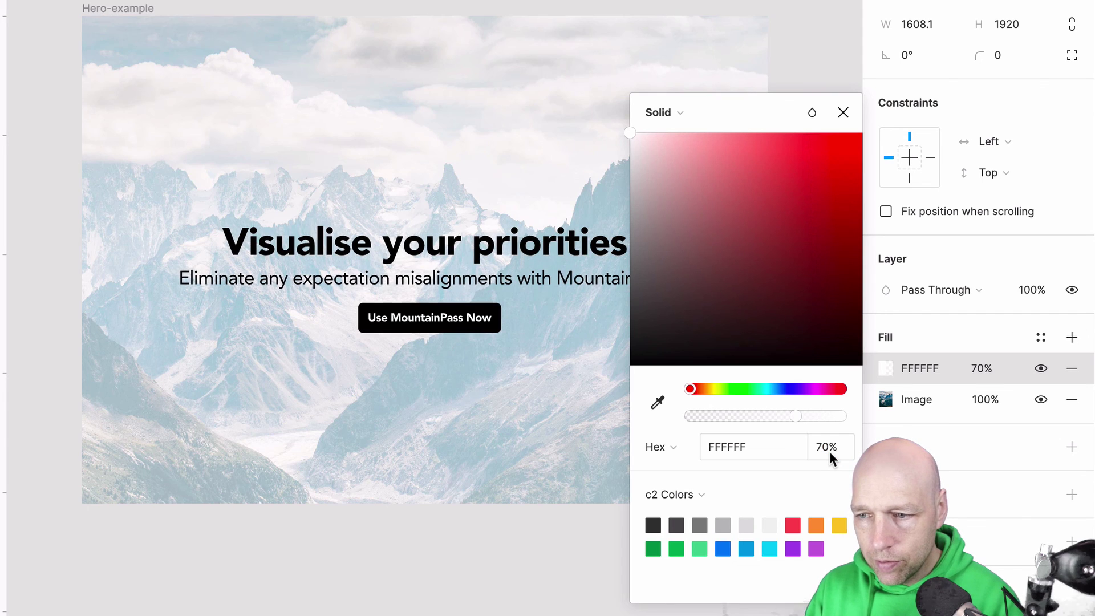
pyautogui.click(844, 112)
# Step: Reselect the Hero-example frame's background image rectangle
pyautogui.click(838, 140)
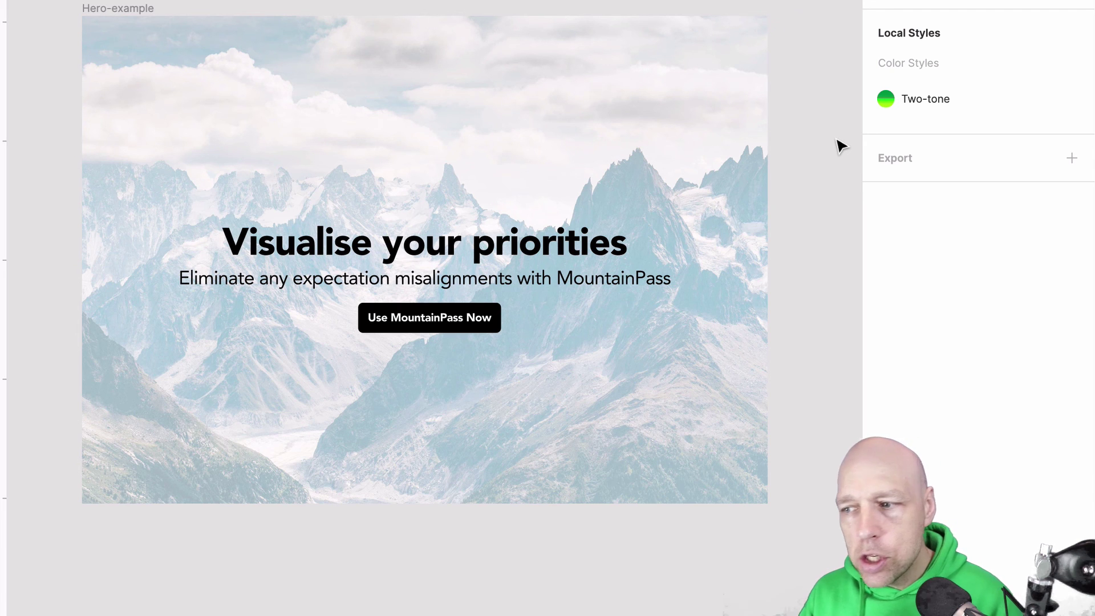
pyautogui.click(117, 9)
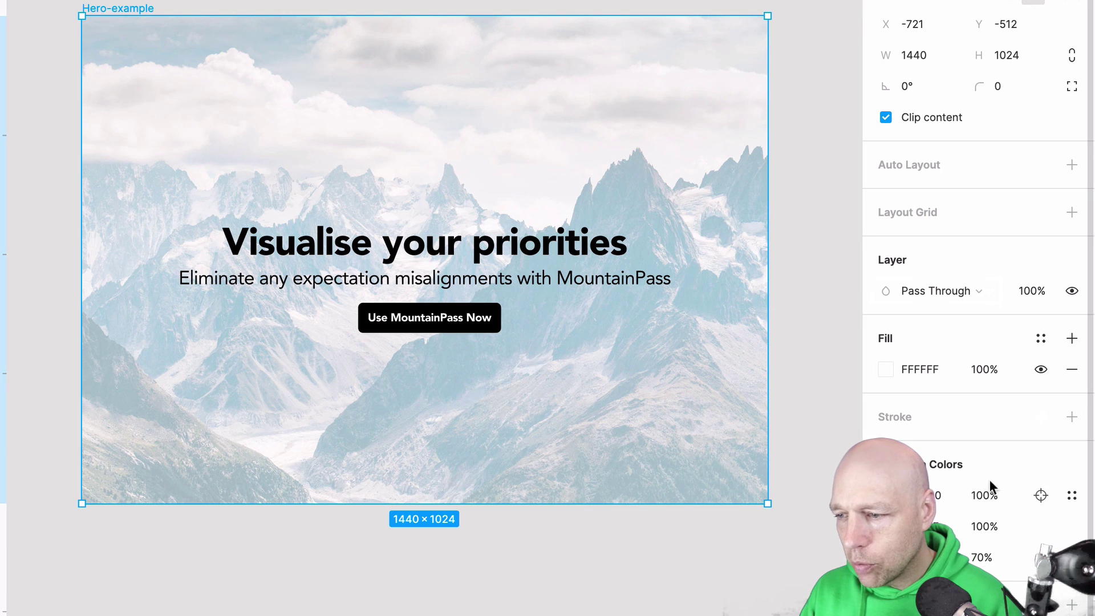
pyautogui.click(660, 342)
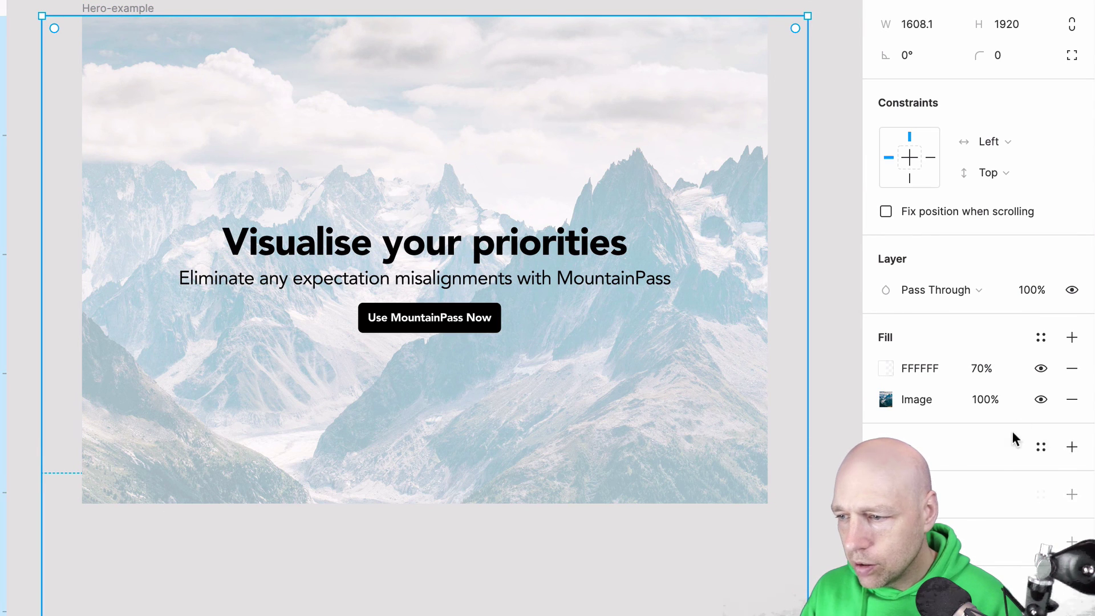
# Step: Add a linear gradient fill from bright green 24FF00 to deep green 00974E at 0%
pyautogui.click(1072, 338)
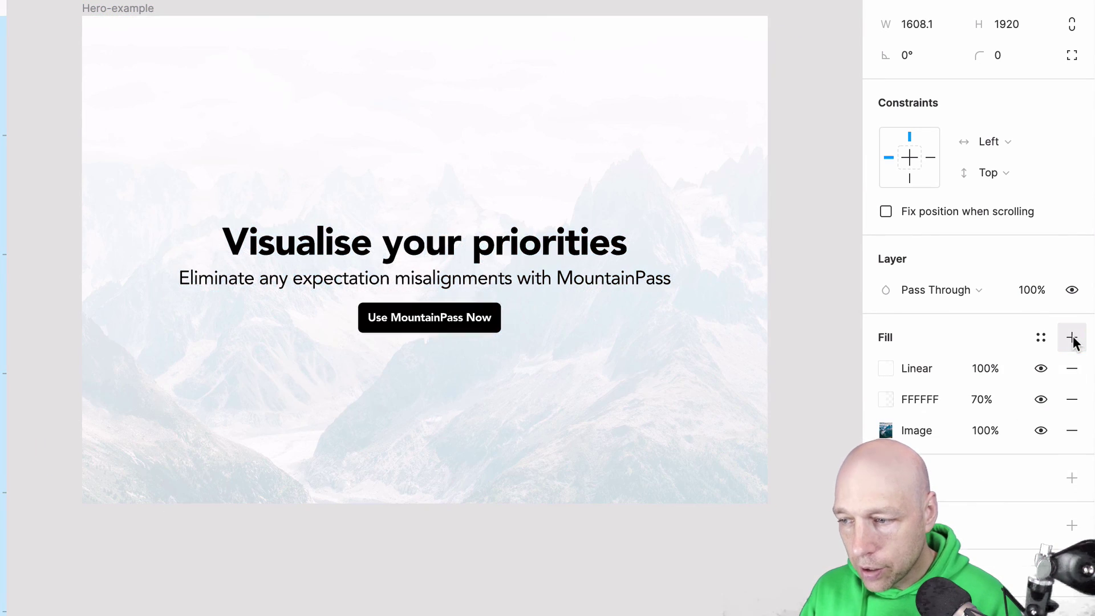
pyautogui.click(915, 369)
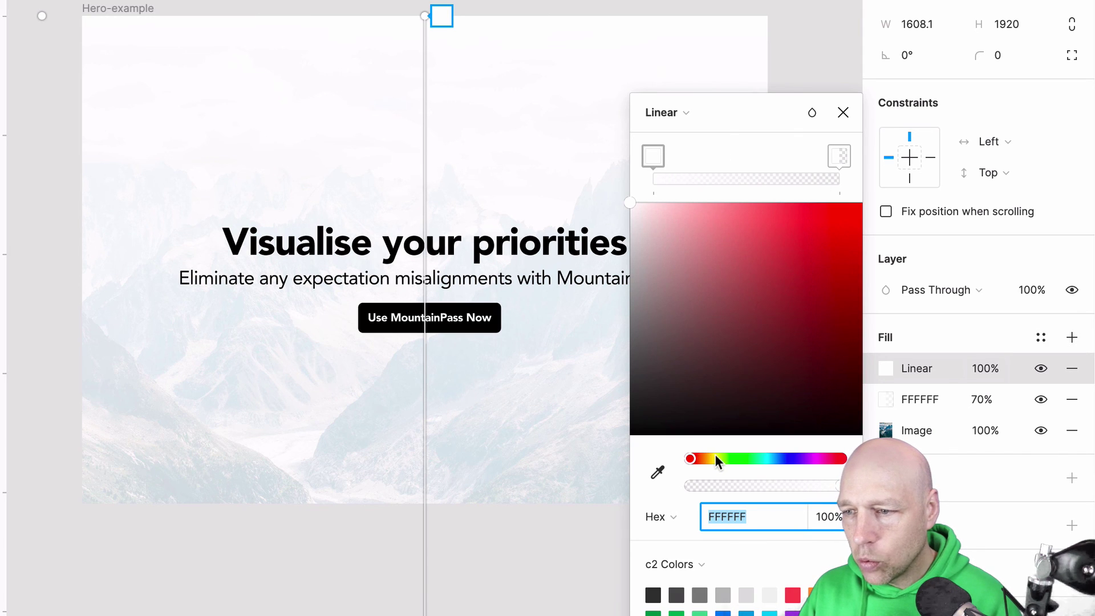
pyautogui.click(737, 456)
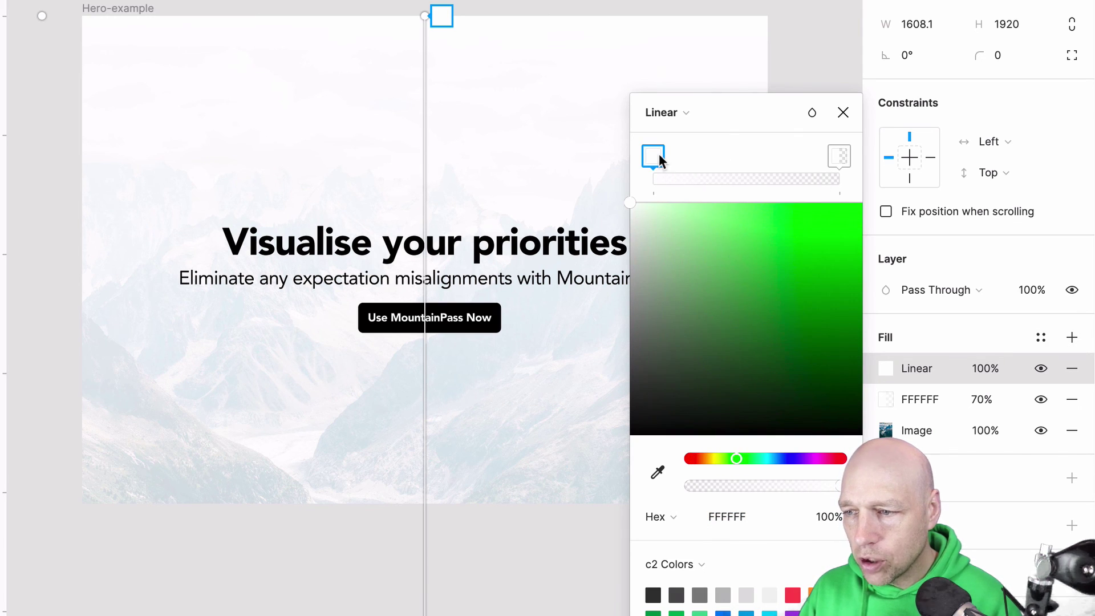
pyautogui.moveTo(724, 220); pyautogui.dragTo(860, 169)
pyautogui.click(842, 157)
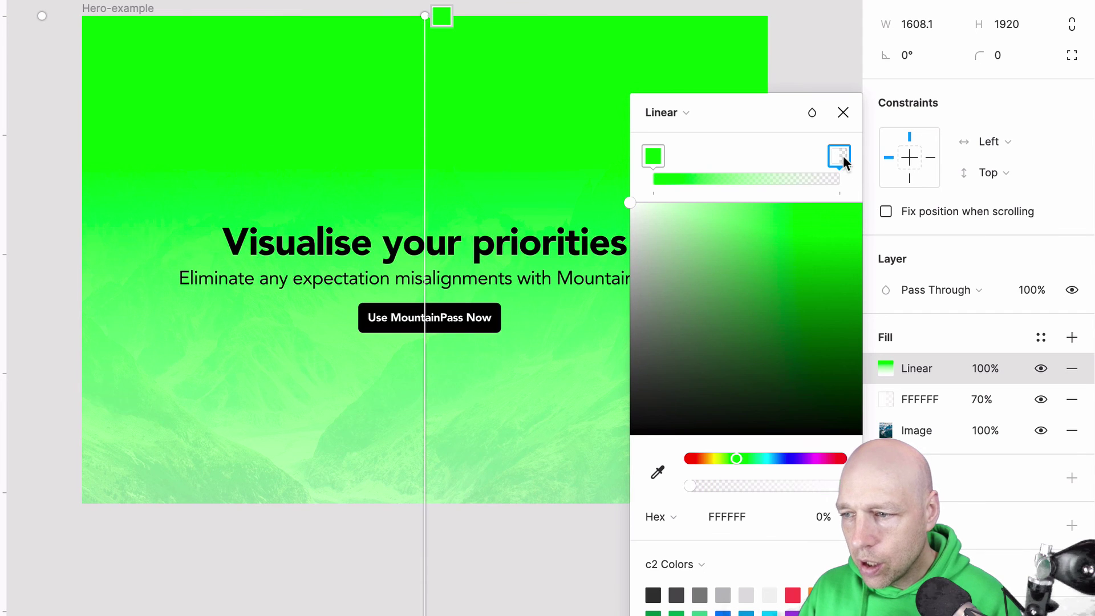
pyautogui.moveTo(748, 458); pyautogui.dragTo(755, 455)
pyautogui.click(862, 275)
pyautogui.moveTo(867, 302); pyautogui.dragTo(866, 302)
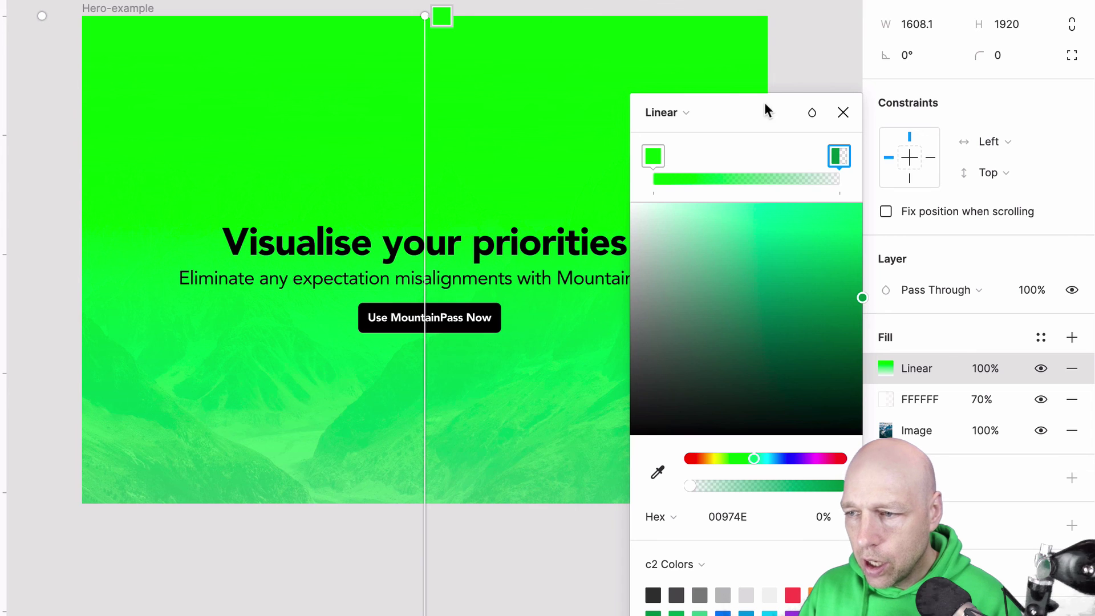
# Step: Set the green gradient fill's blend mode to Multiply
pyautogui.click(811, 112)
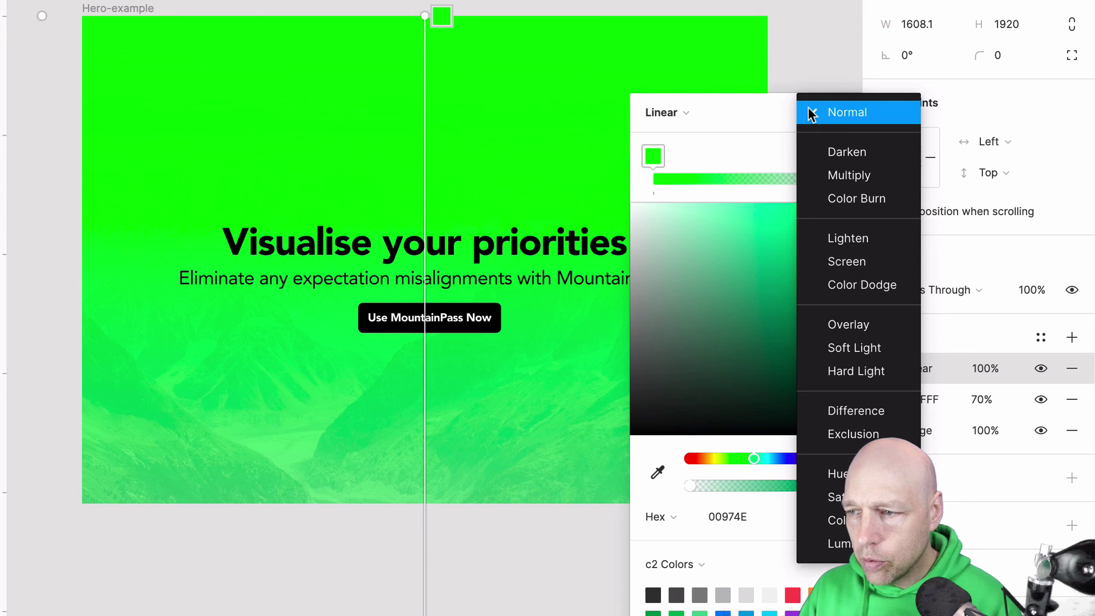
pyautogui.click(858, 176)
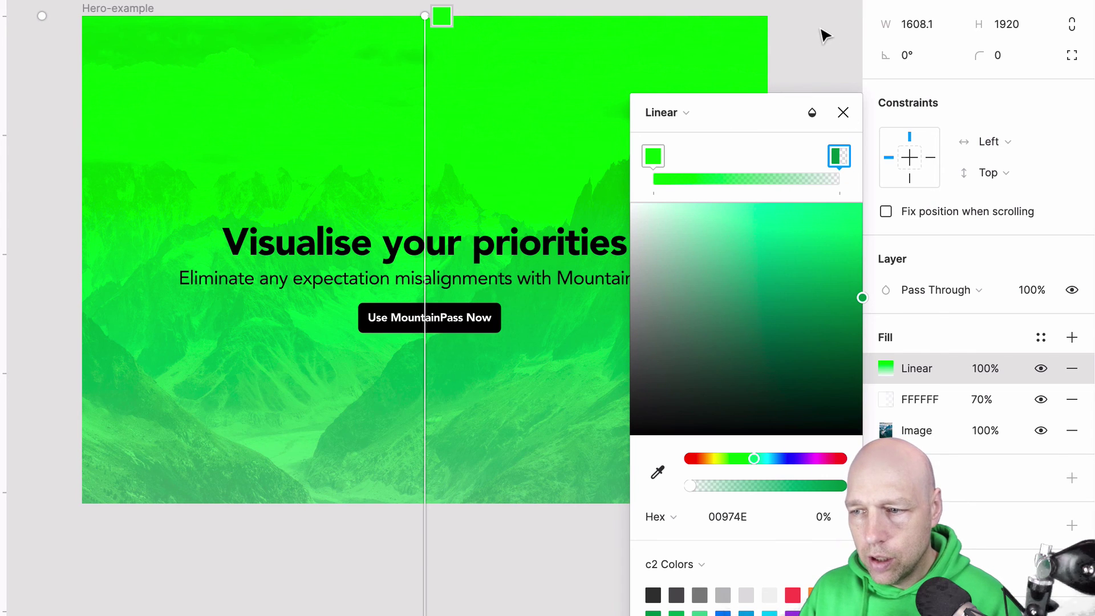
pyautogui.click(843, 113)
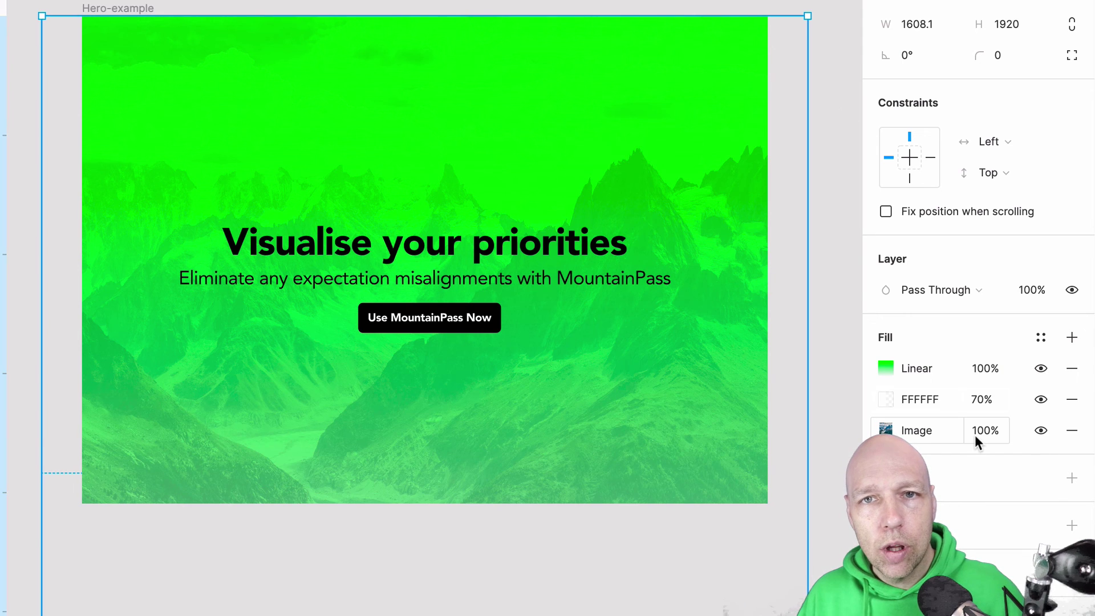